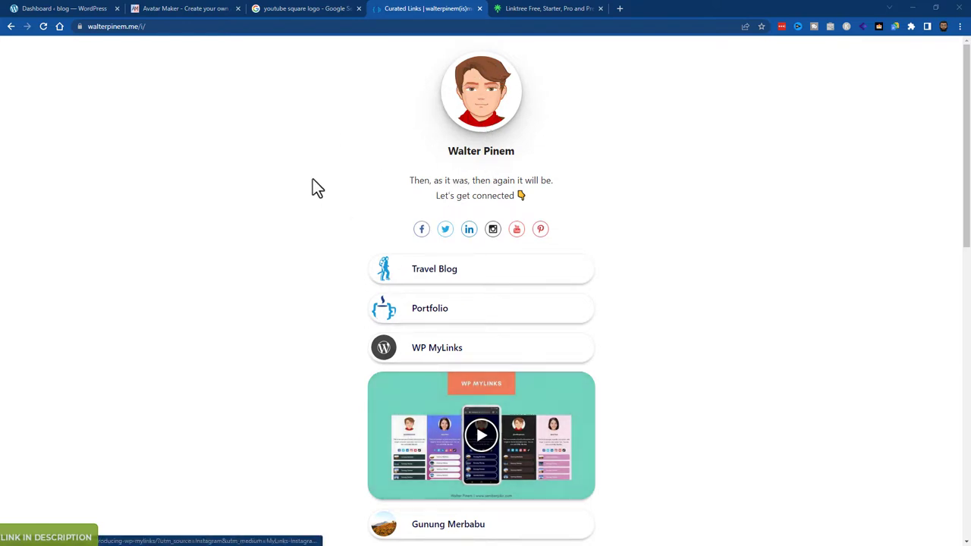
- Review Linktree's pricing page, comparing the features and prices of the Premium, Pro, Starter and Free plans, and return to the Curated Links page
click(556, 11)
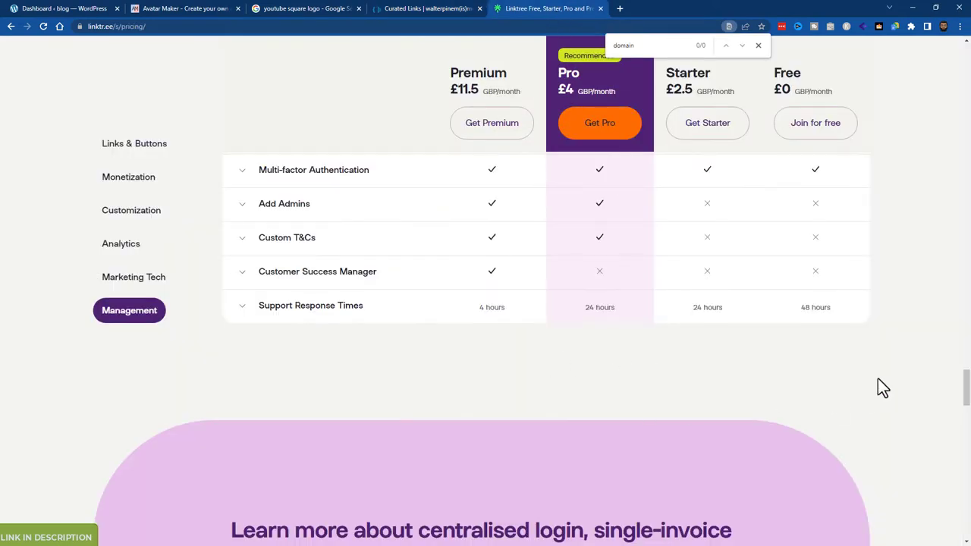
scroll(880, 417, up, 5)
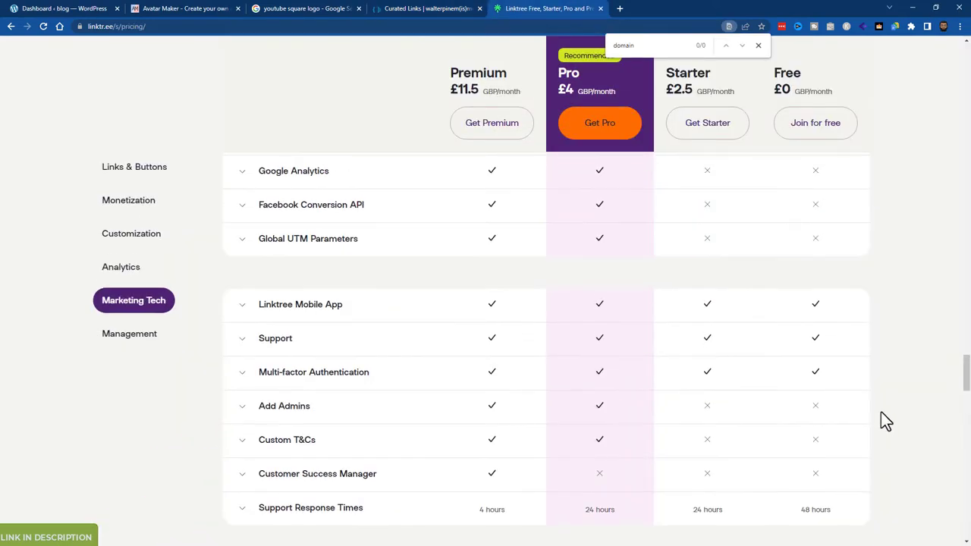
scroll(880, 413, up, 5)
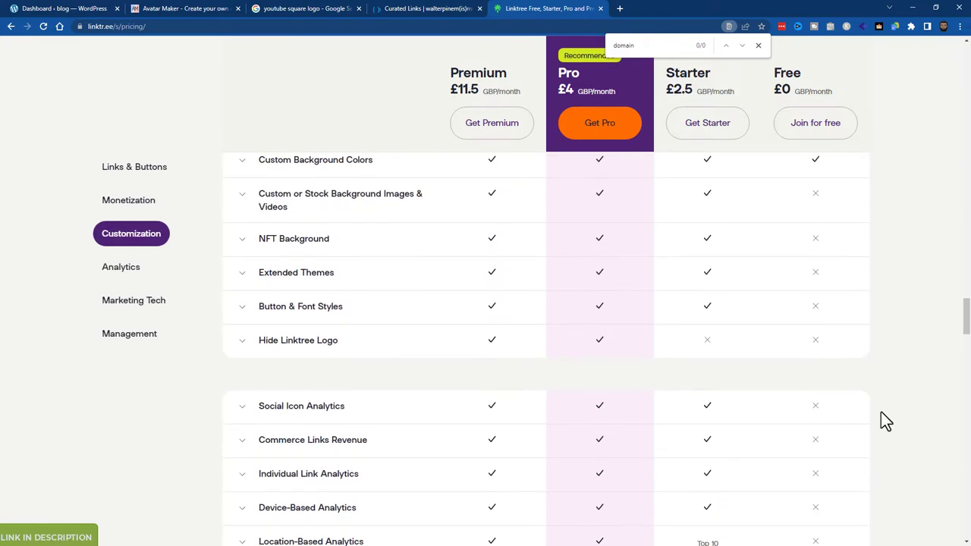
scroll(880, 412, up, 5)
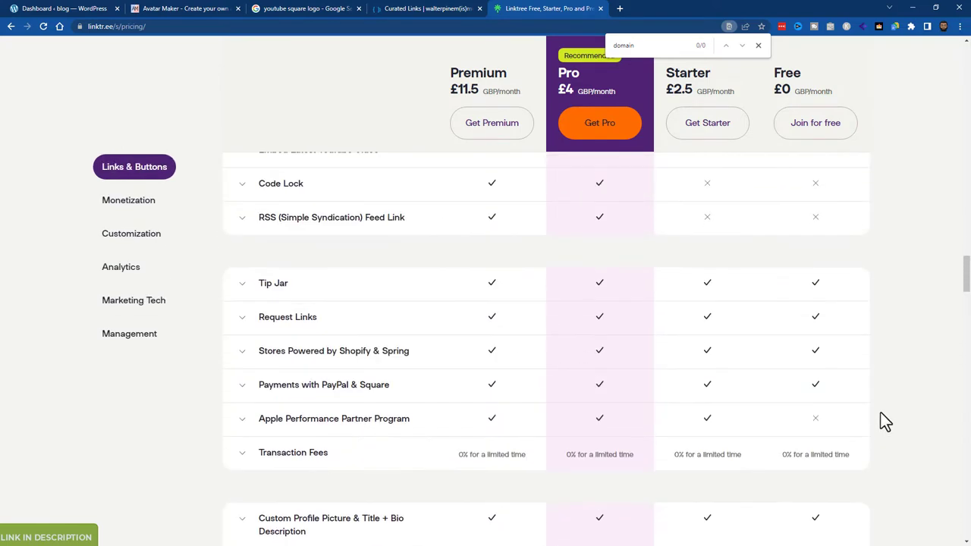
scroll(882, 419, up, 5)
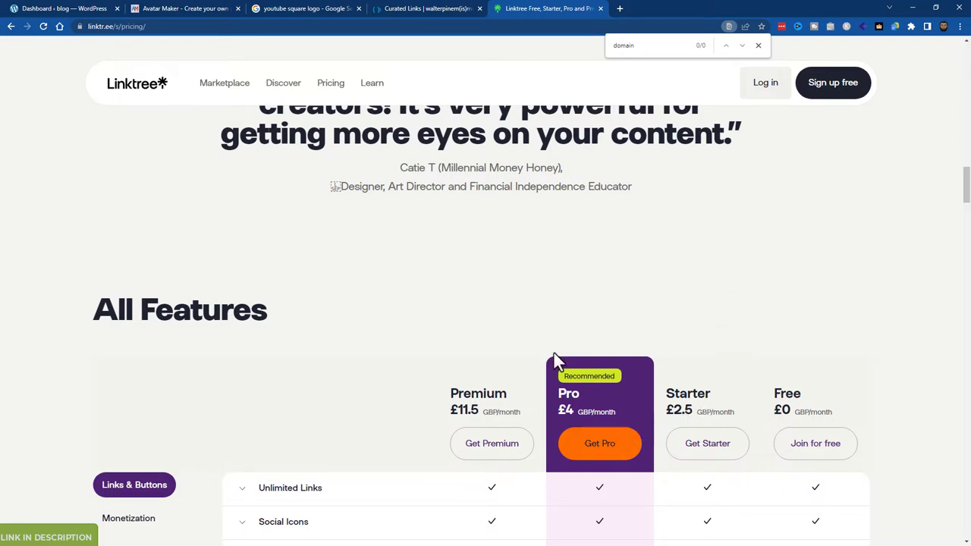
scroll(512, 393, up, 10)
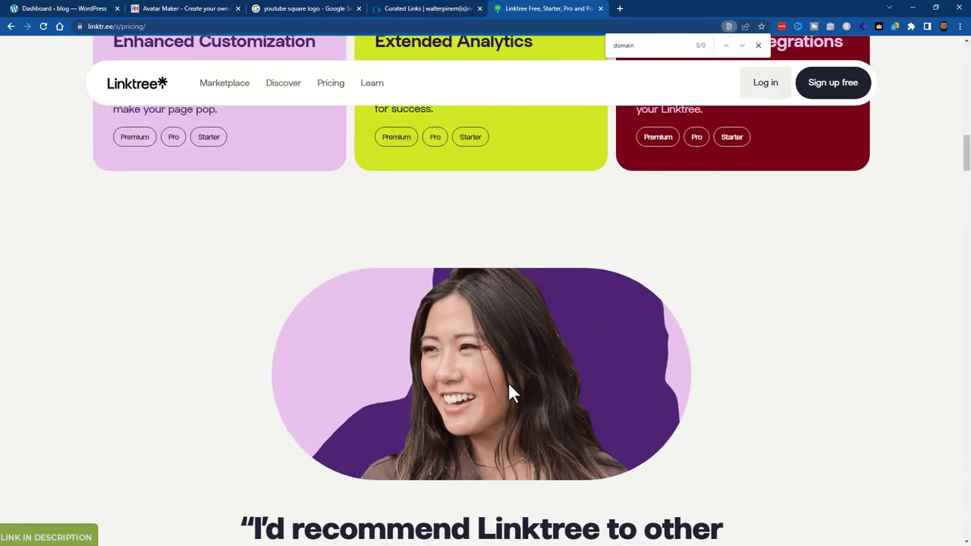
scroll(509, 386, up, 10)
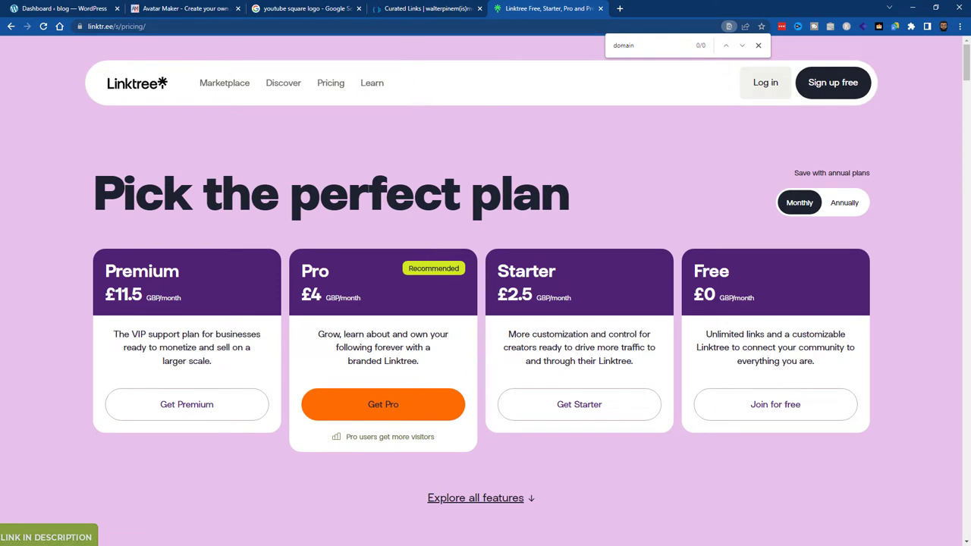
click(429, 8)
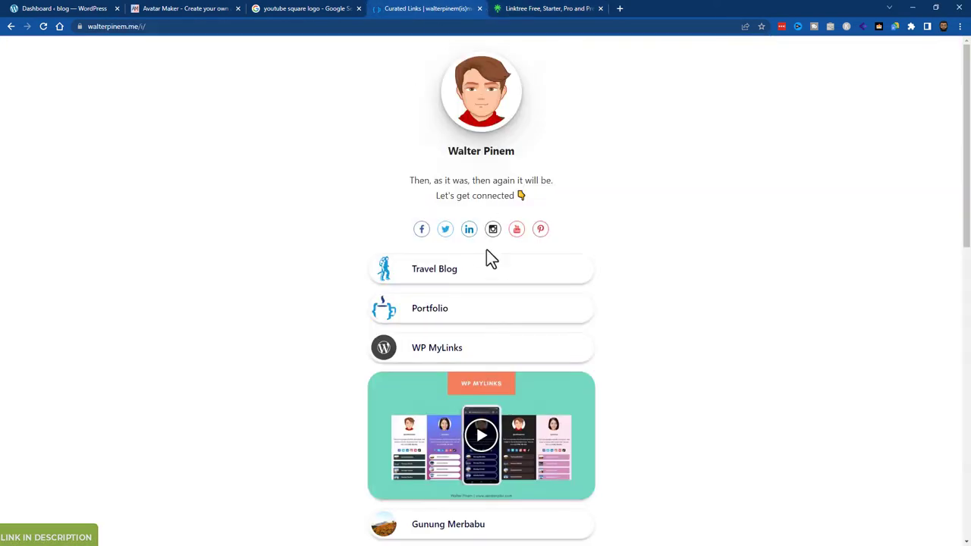
- In the WordPress dashboard, search the plugins available to add for "mylinks" and view the details of WP MyLinks
click(83, 10)
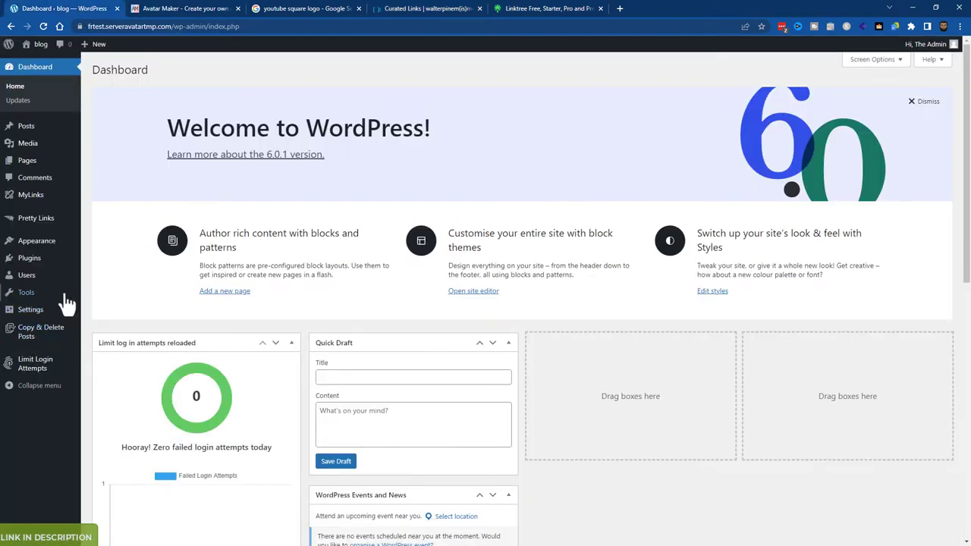
mouse_move(51, 266)
click(114, 260)
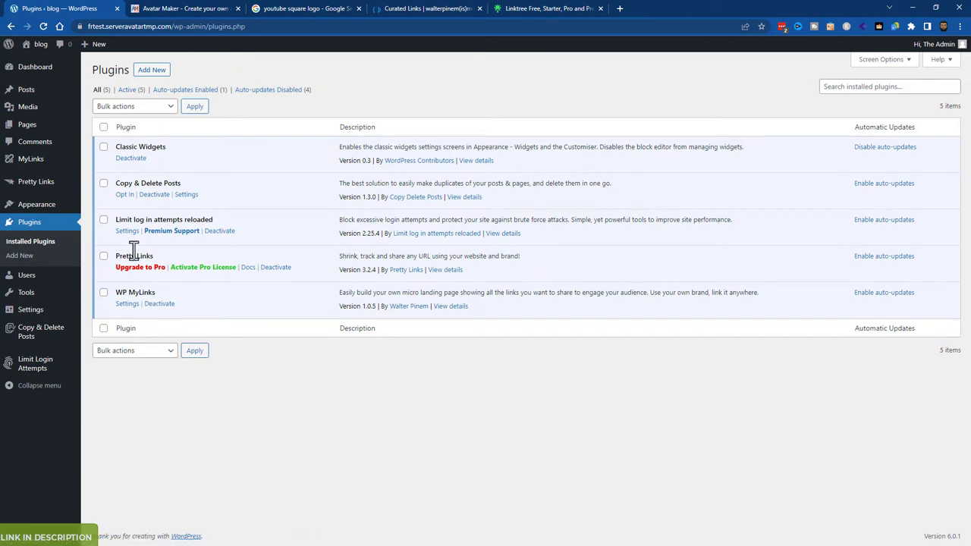
click(31, 256)
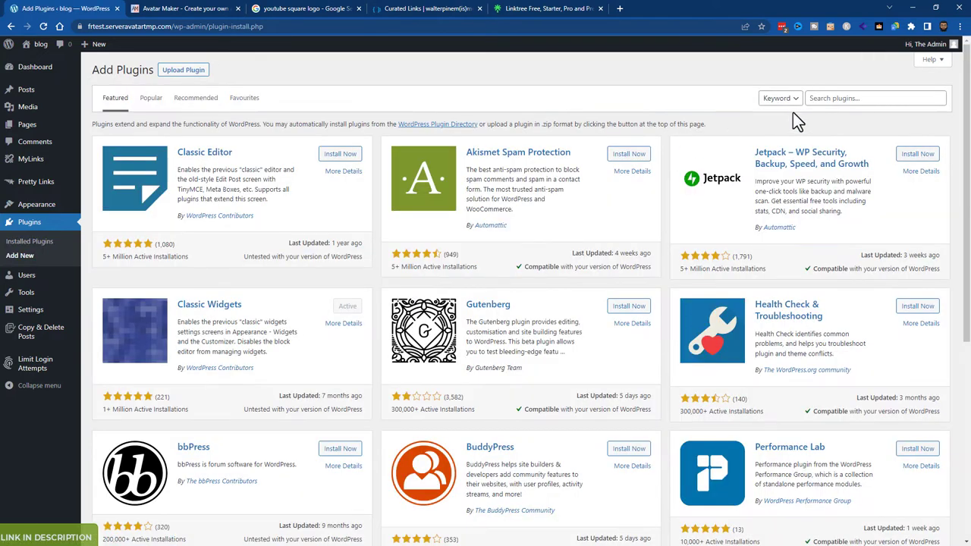
click(824, 99)
text(mylinks)
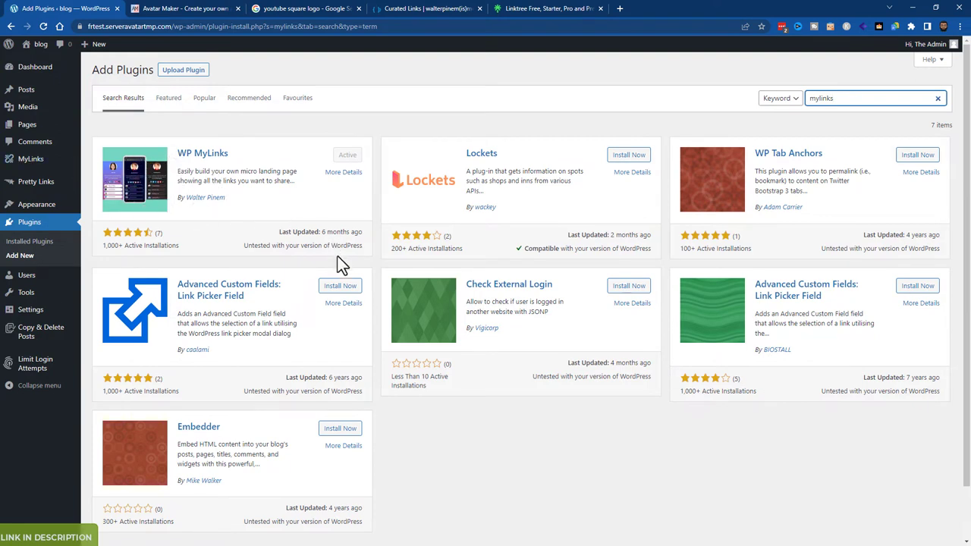
click(345, 173)
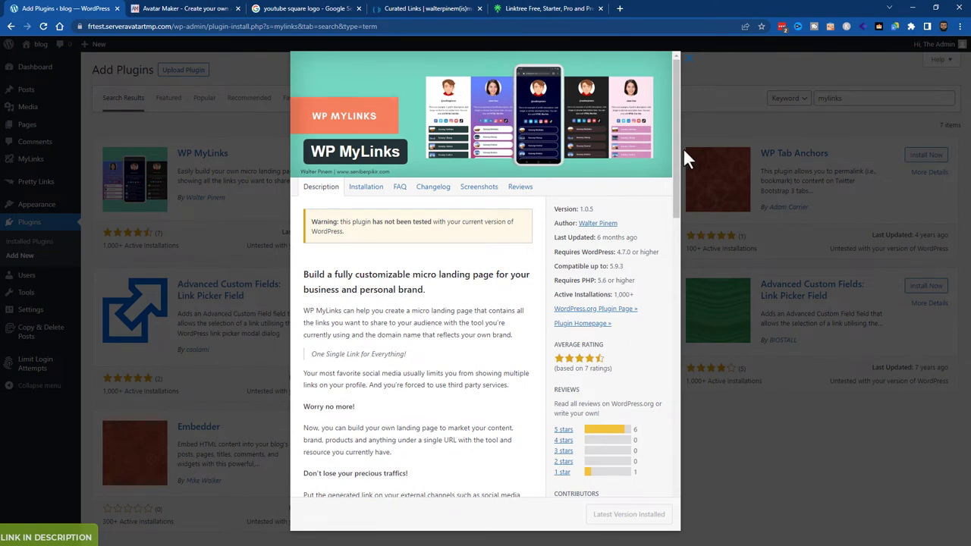
click(676, 58)
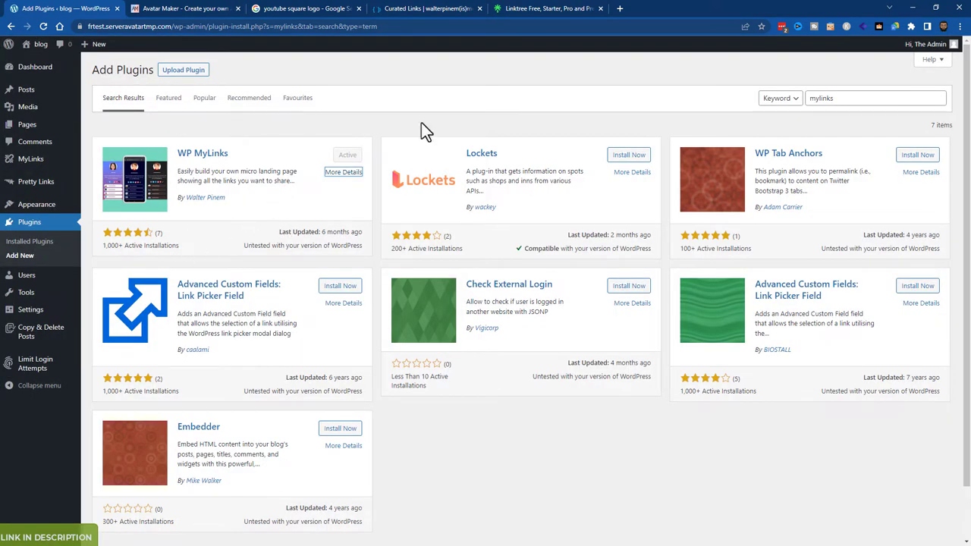
- Search the plugins available to add for "pretty" and for "duplicate"
double_click(821, 100)
text(pretty)
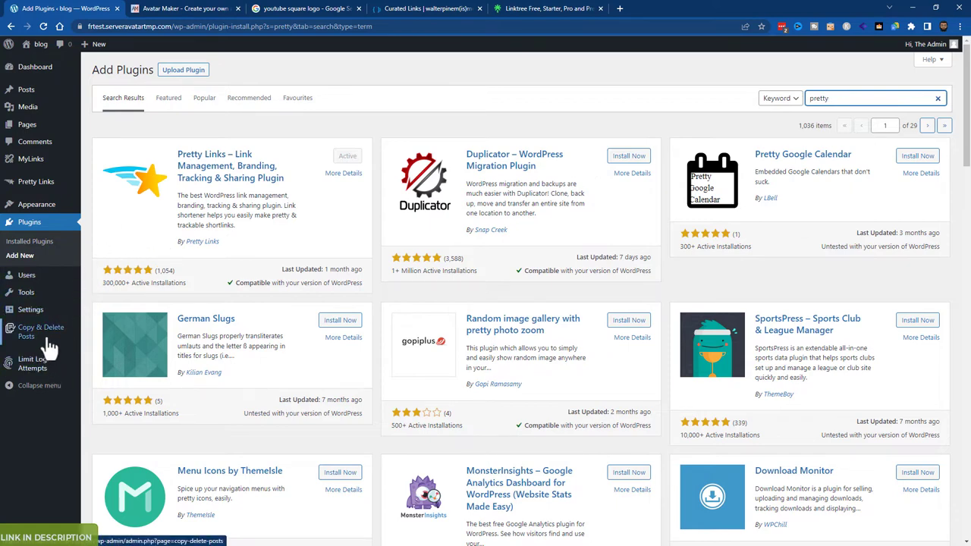
double_click(850, 97)
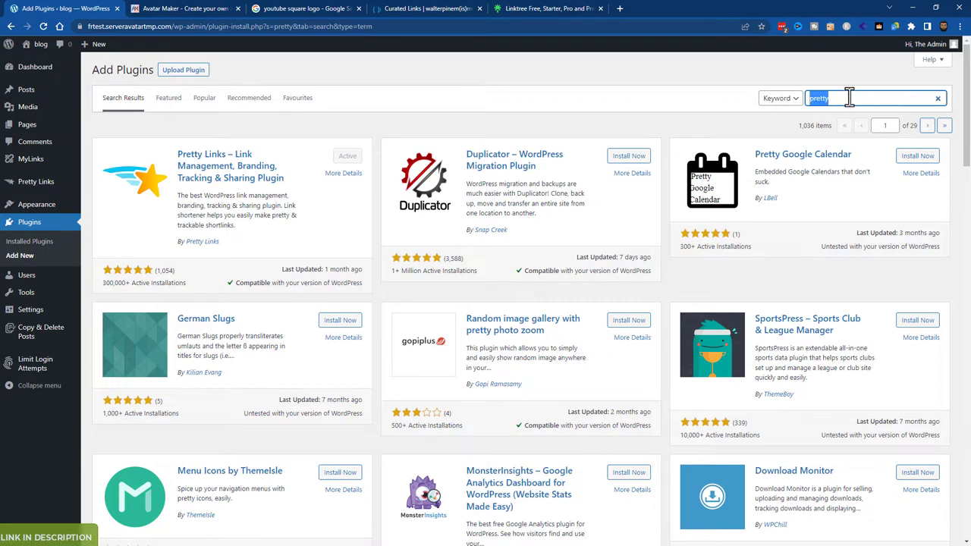
text(duplicate)
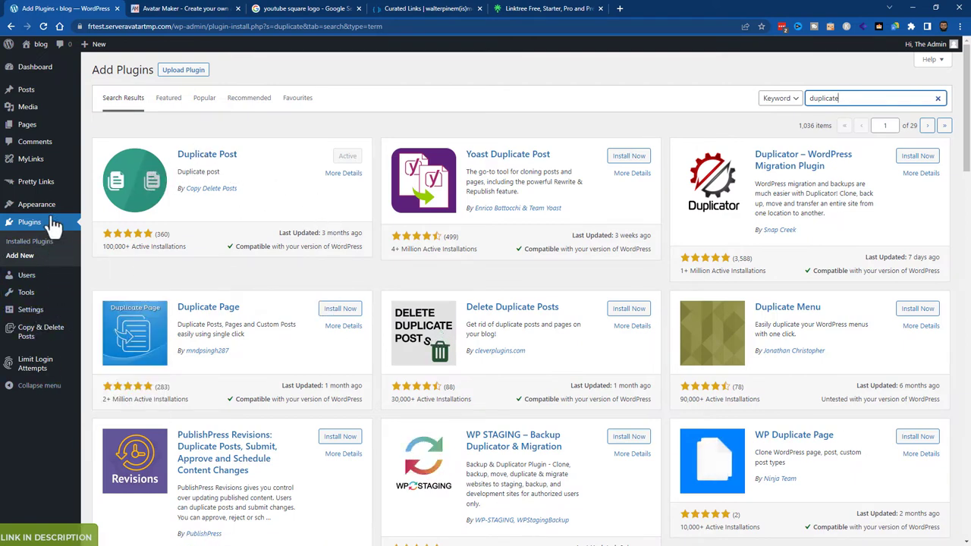
- Open the MyLinks settings and look over the Welcome page
mouse_move(43, 163)
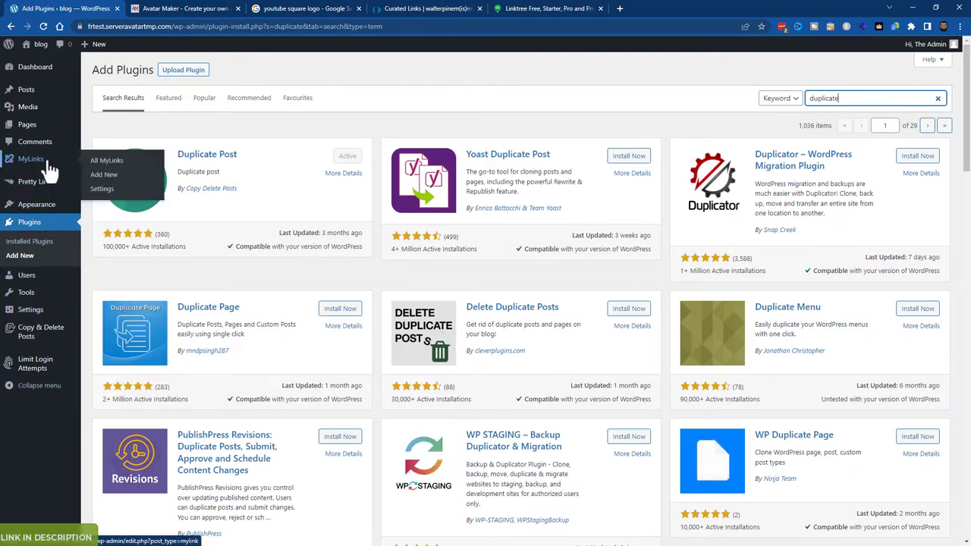
click(106, 191)
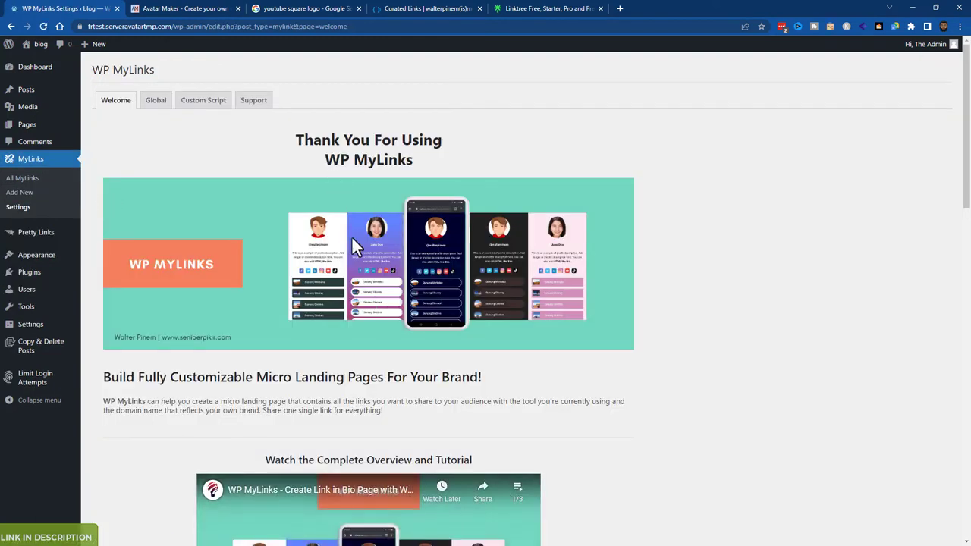
scroll(293, 231, down, 1)
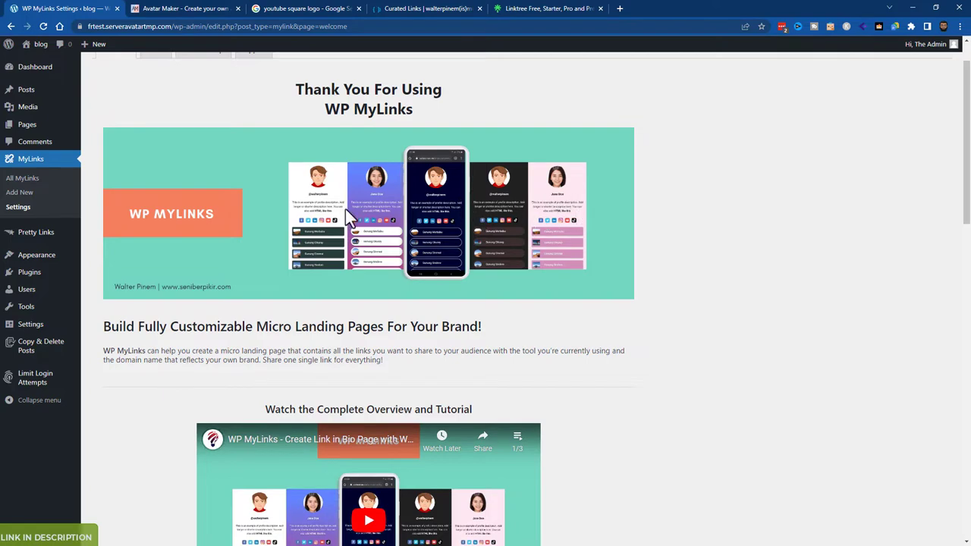
- Examine the example Curated Links page from its profile and social icons through all its link buttons, image cards and videos
click(300, 9)
click(425, 8)
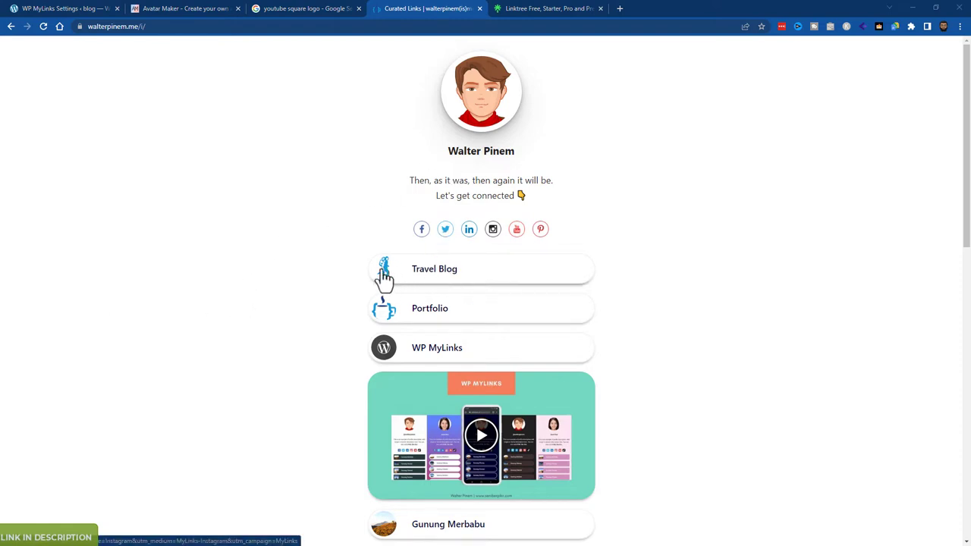
scroll(364, 296, down, 2)
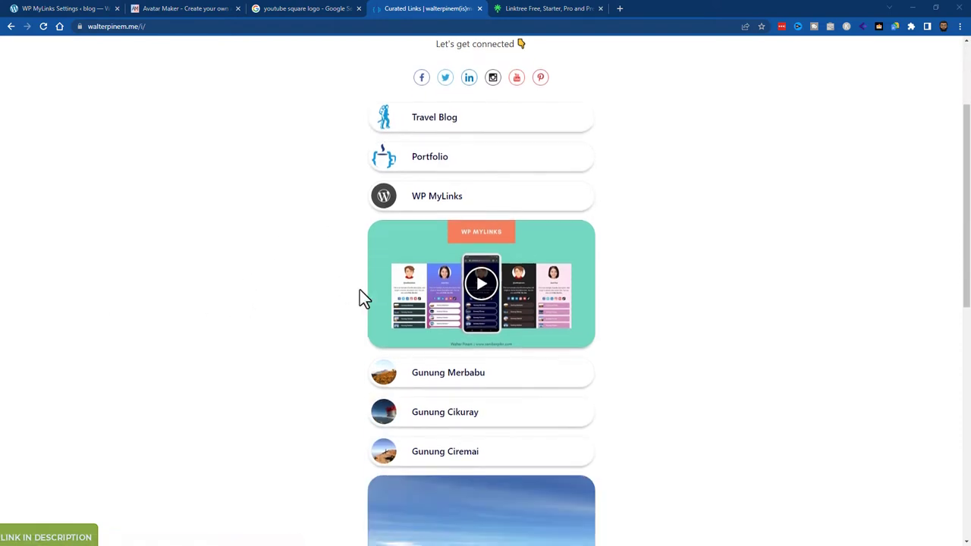
scroll(273, 265, down, 2)
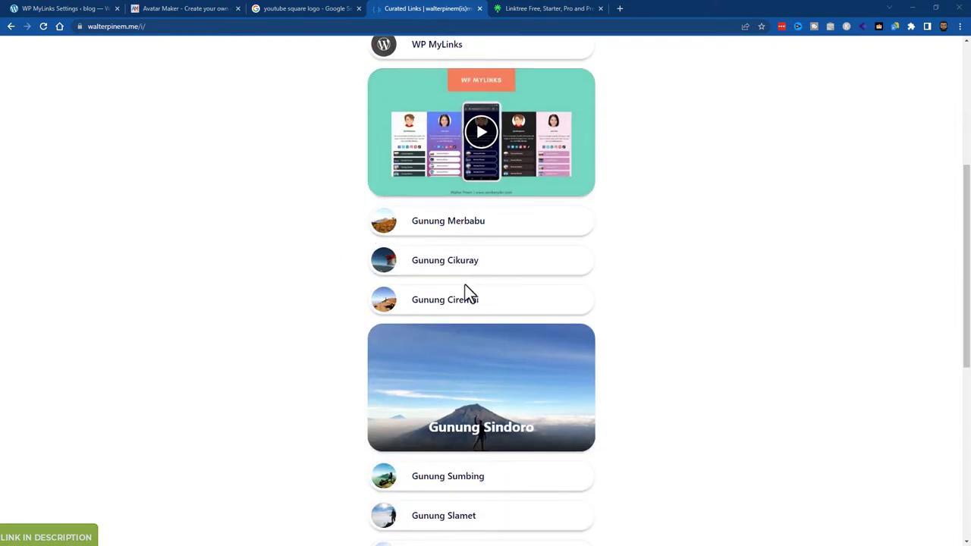
scroll(447, 299, down, 2)
scroll(447, 318, down, 4)
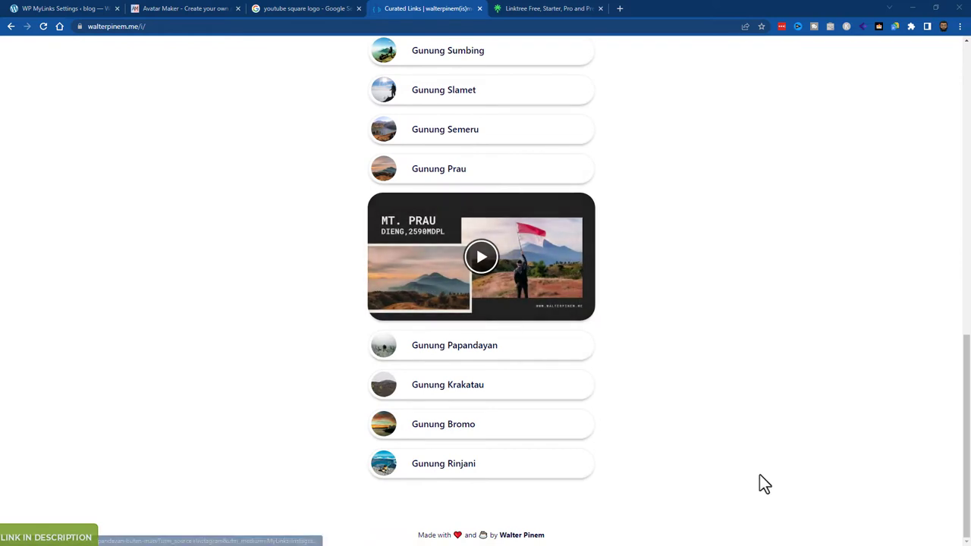
scroll(688, 482, up, 8)
scroll(687, 480, up, 1)
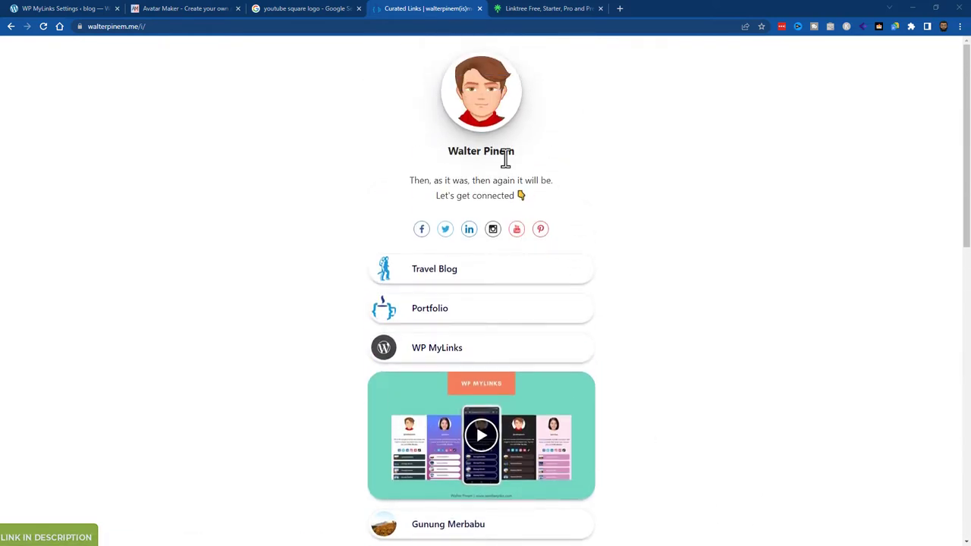
- Return to the WP MyLinks settings and review the Welcome, Global and Support sections
click(61, 6)
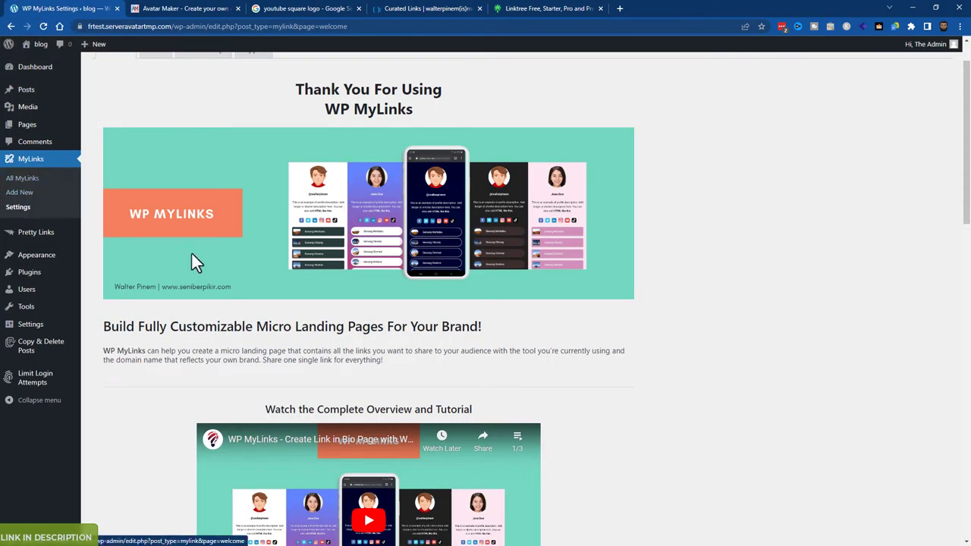
scroll(258, 322, down, 4)
scroll(258, 322, up, 4)
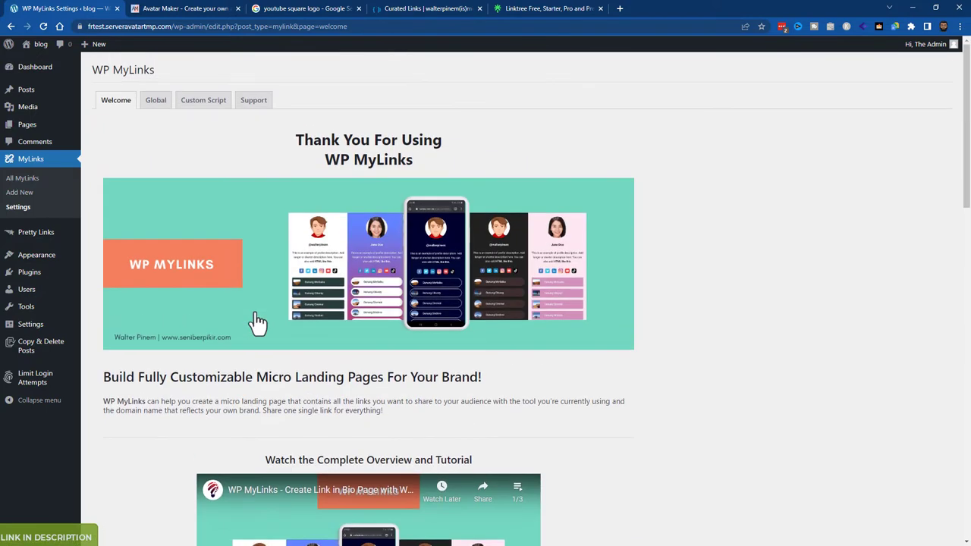
click(152, 101)
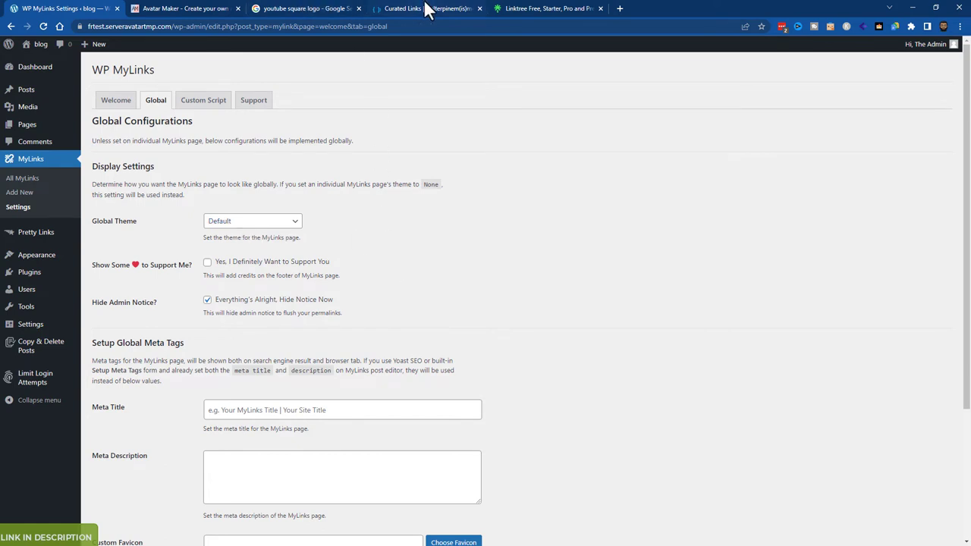
click(254, 105)
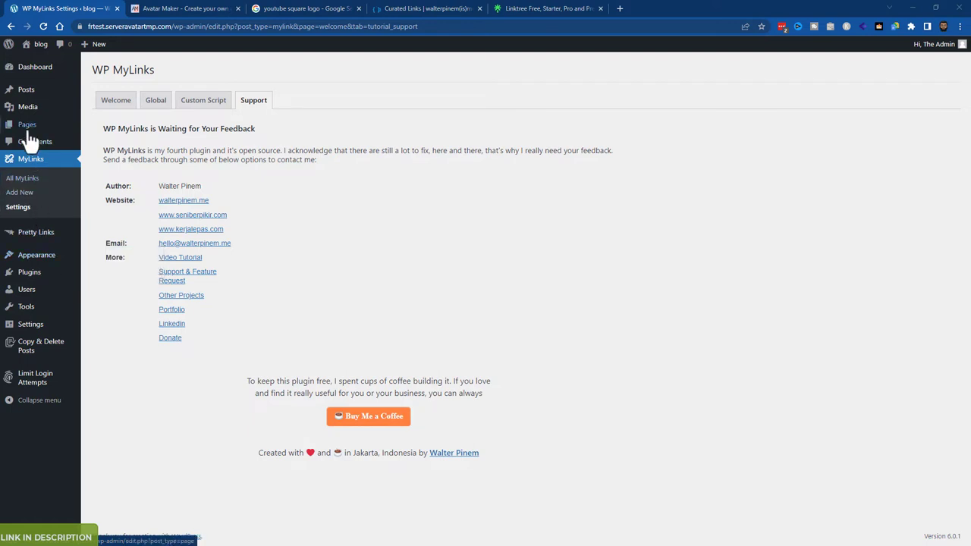
- View the details of WP MyLinks from the installed plugins list and find its theme demos
mouse_move(39, 274)
click(112, 276)
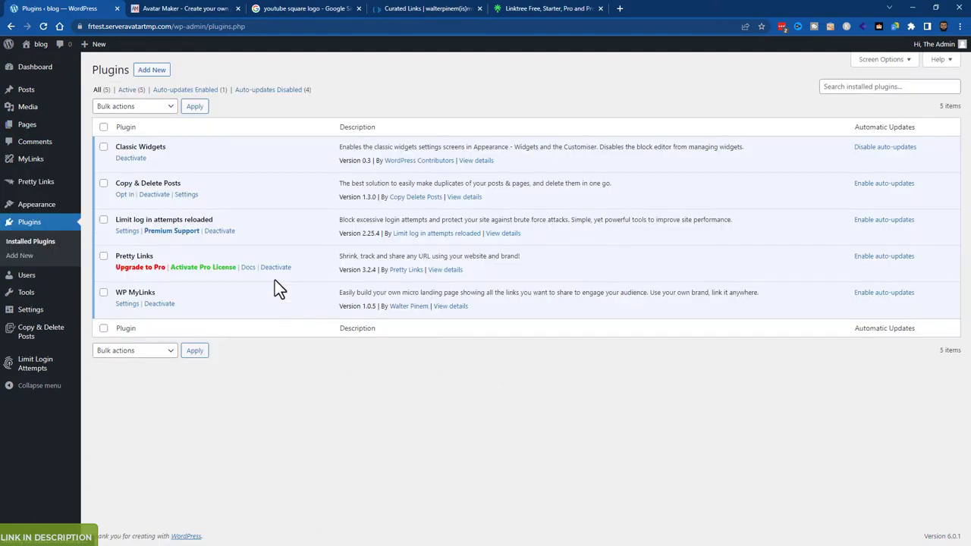
click(450, 307)
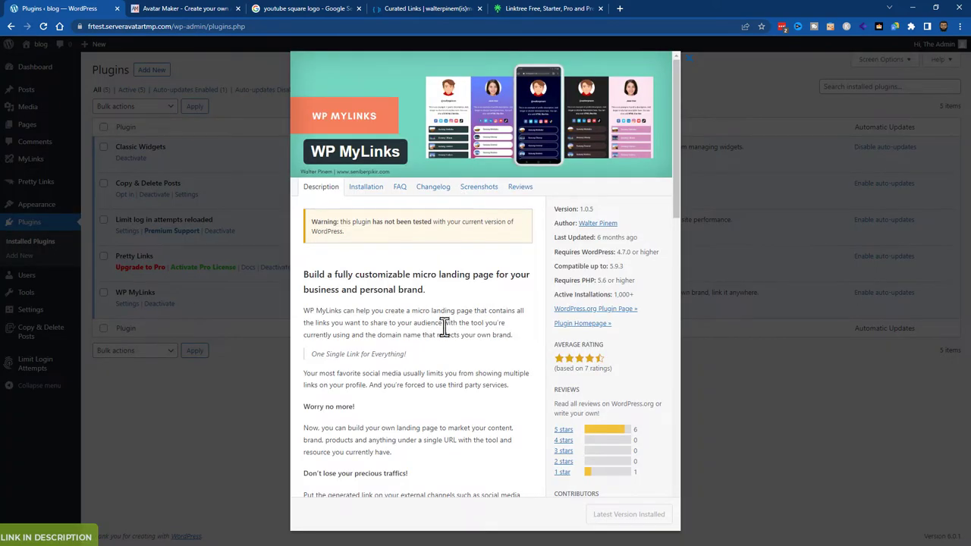
scroll(446, 336, down, 3)
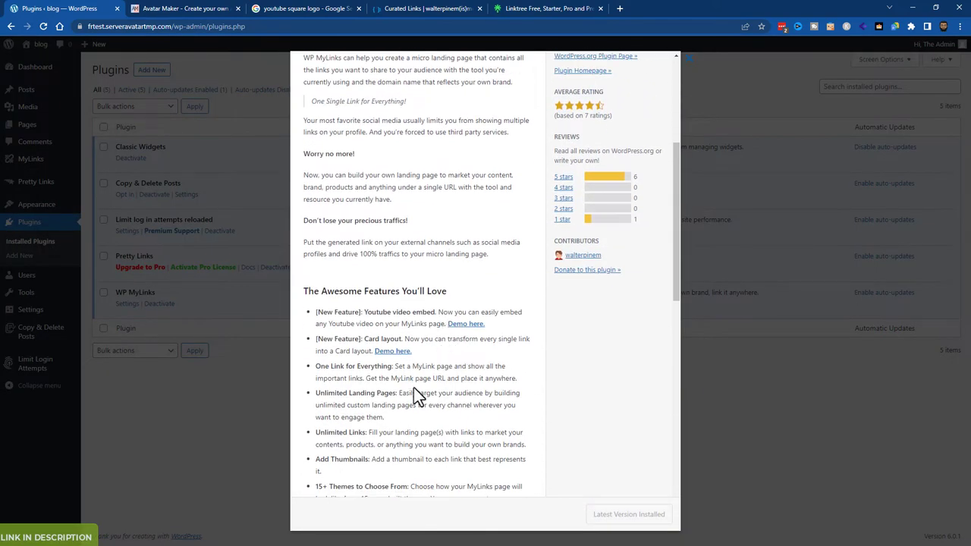
scroll(413, 389, down, 7)
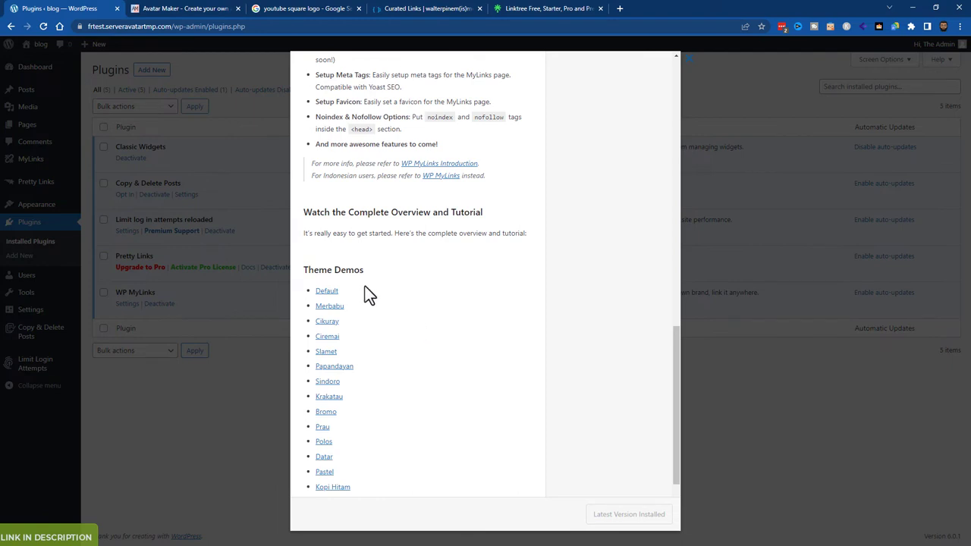
- Open every WP MyLinks theme demo, from Default through Klepon Viral, each in its own browser tab
ctrl+click(334, 292)
ctrl+click(329, 306)
ctrl+click(328, 321)
ctrl+click(327, 336)
ctrl+click(326, 352)
ctrl+click(332, 366)
ctrl+click(328, 381)
scroll(368, 333, down, 1)
ctrl+click(331, 296)
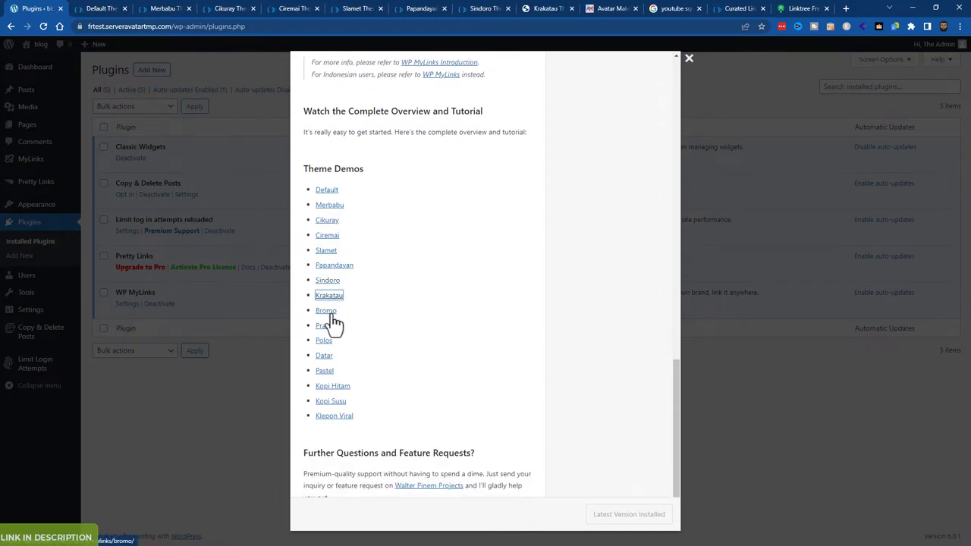
ctrl+click(327, 311)
ctrl+click(323, 326)
ctrl+click(324, 341)
ctrl+click(324, 356)
ctrl+click(325, 370)
ctrl+click(326, 386)
ctrl+click(330, 402)
ctrl+click(332, 416)
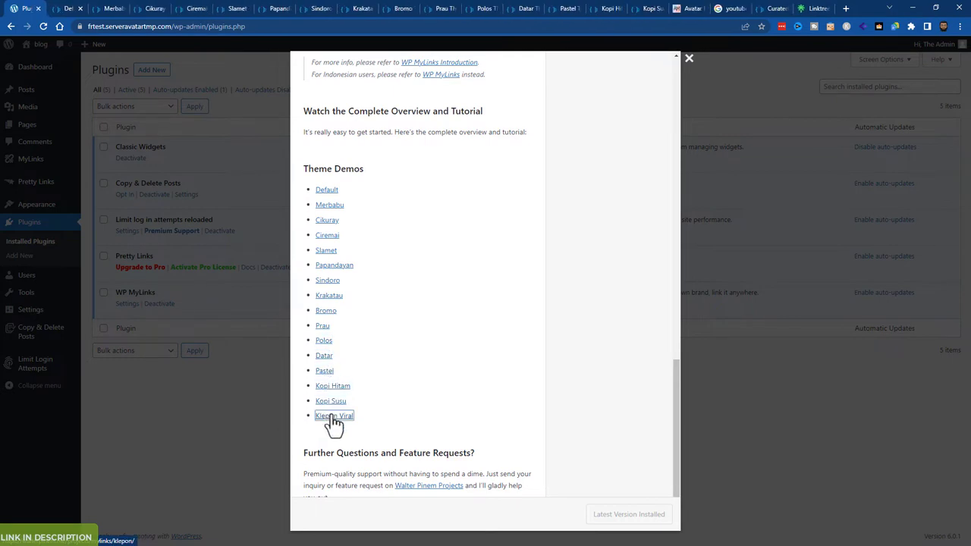
- Review the Default, Merbabu, Cikuray and Ciremai theme demos, checking each one's background, profile and link button style
click(64, 8)
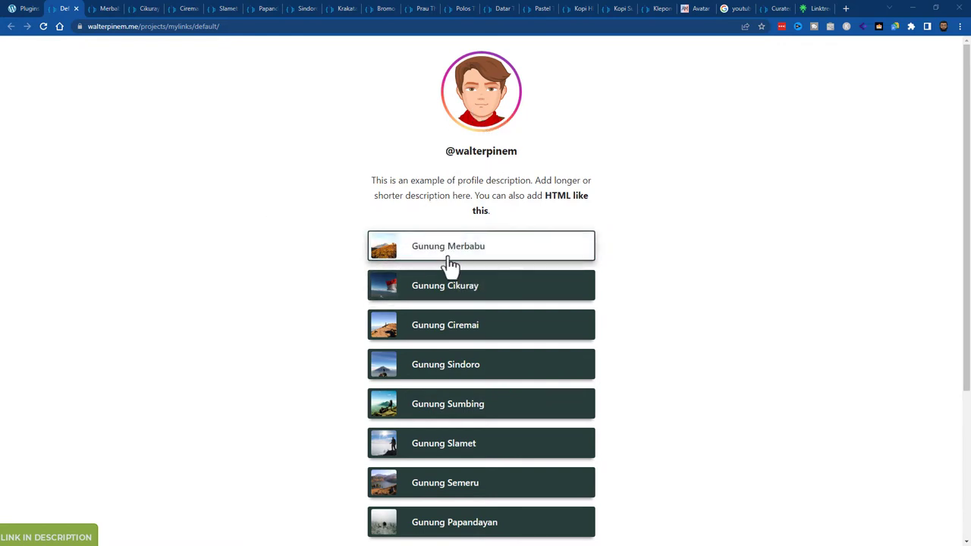
scroll(315, 294, down, 3)
scroll(310, 330, up, 3)
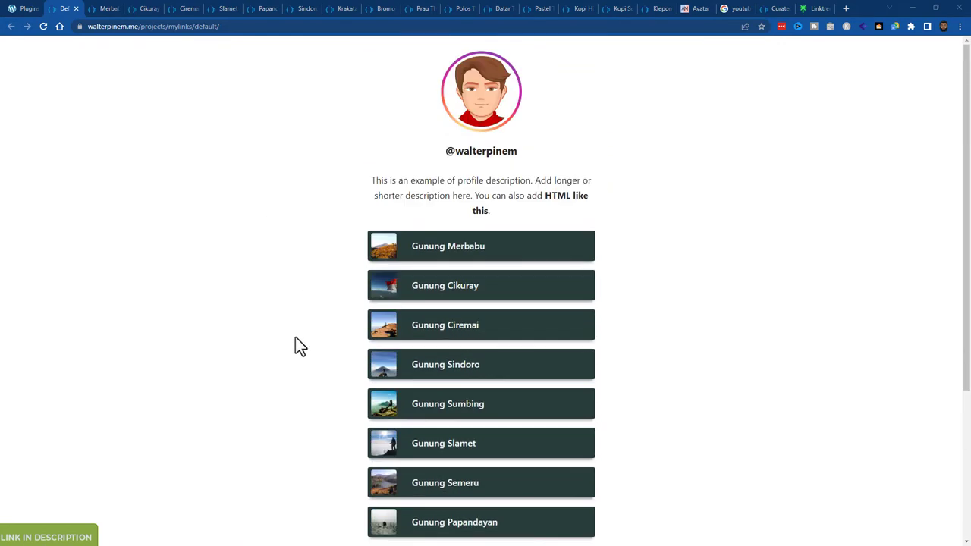
click(104, 9)
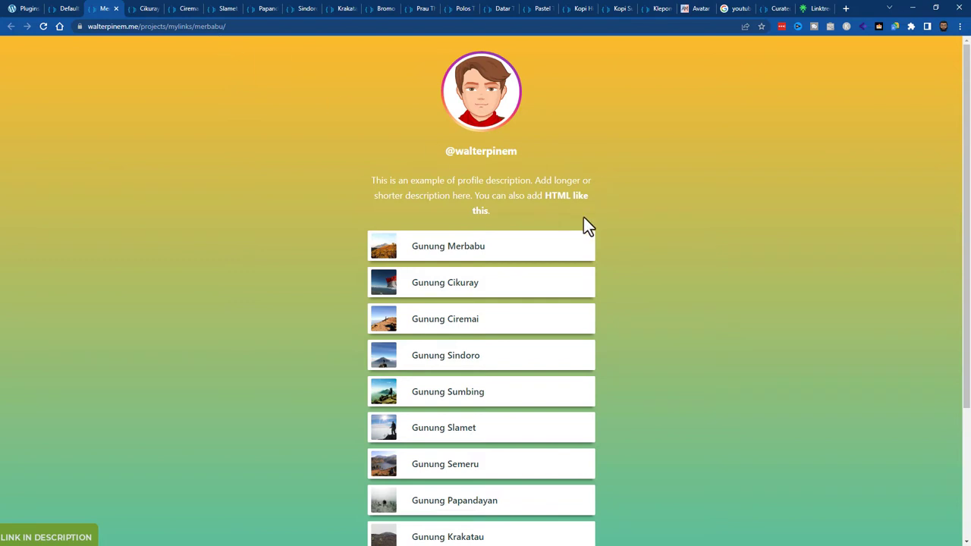
scroll(657, 252, down, 3)
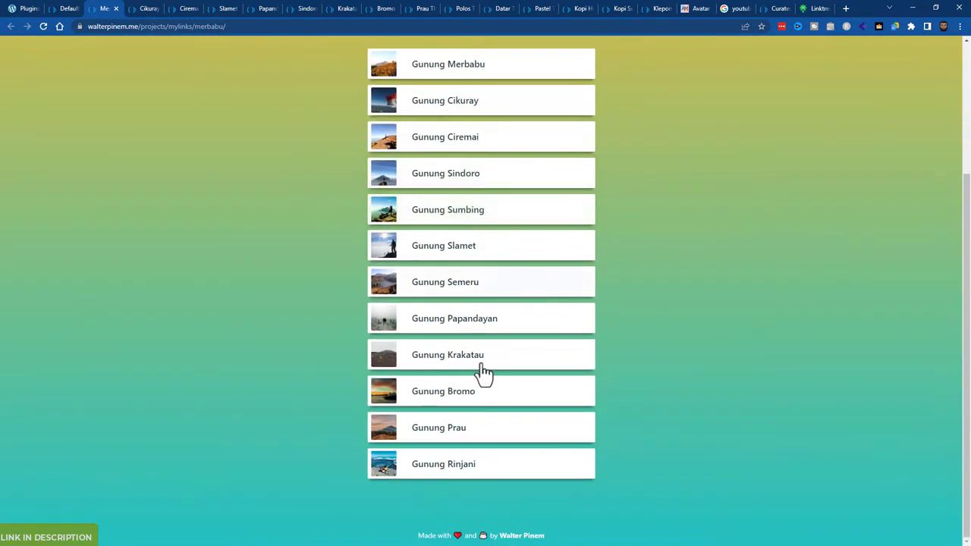
scroll(504, 248, up, 3)
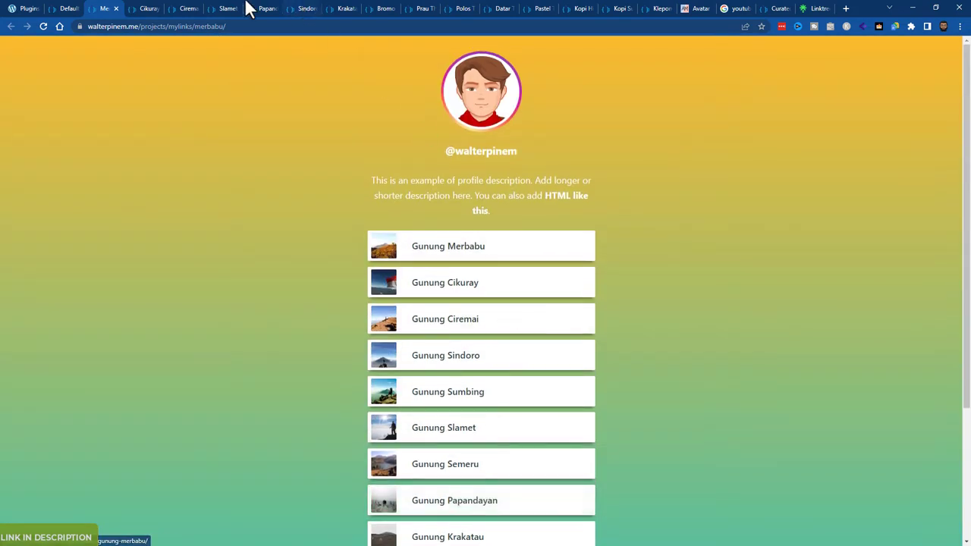
click(148, 8)
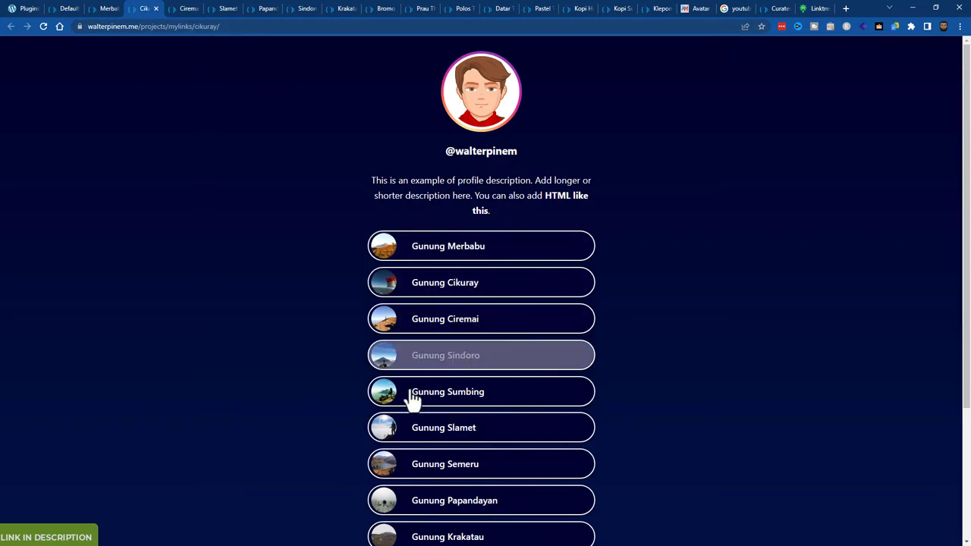
click(189, 9)
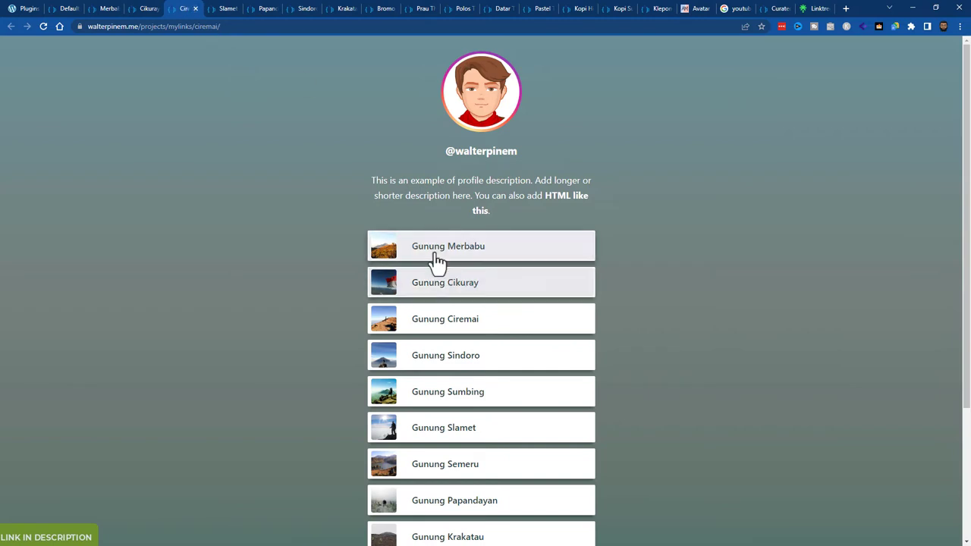
scroll(460, 408, down, 2)
scroll(459, 409, up, 2)
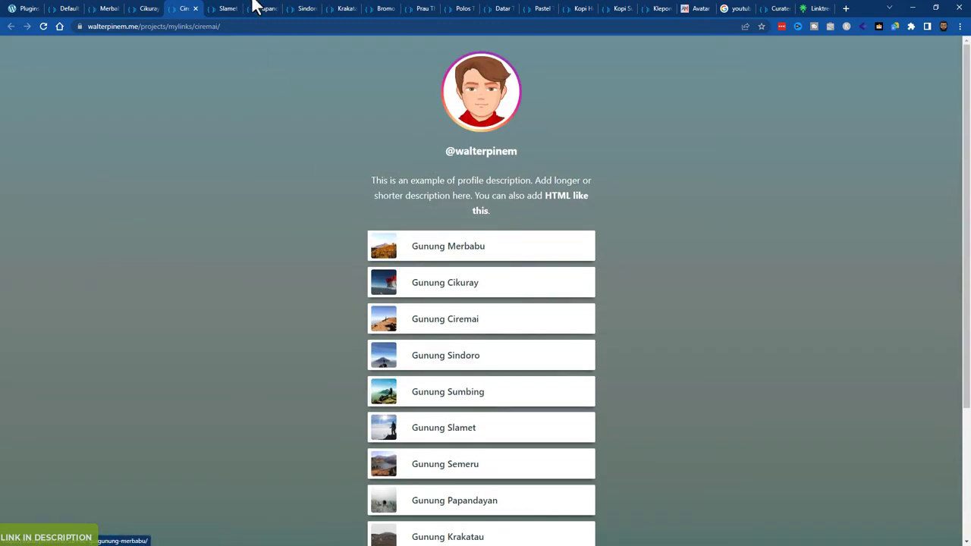
- Review the Slamet, Papandayan, Sindoro, Krakatau, Bromo and Prau theme demos, checking their colours and link buttons
click(221, 9)
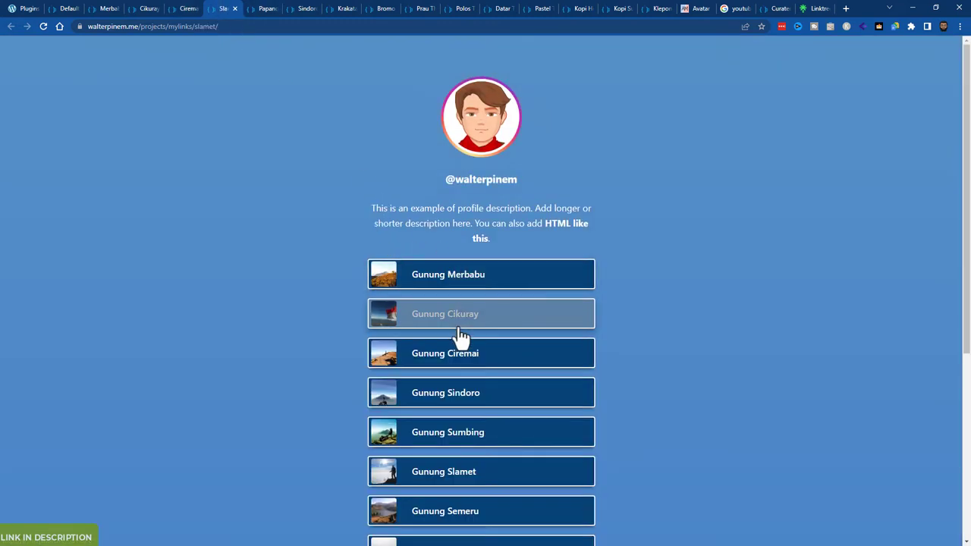
scroll(460, 336, down, 3)
scroll(458, 339, up, 3)
click(267, 8)
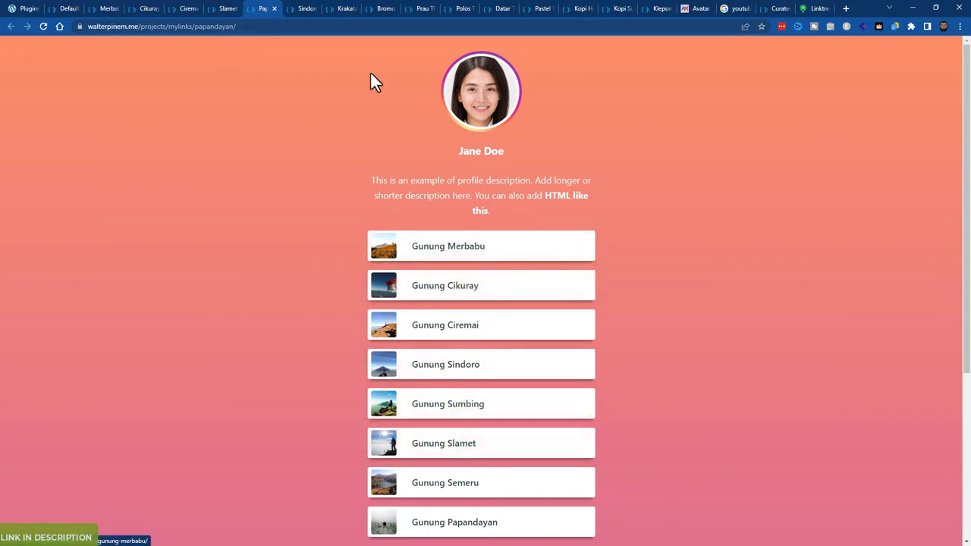
click(301, 8)
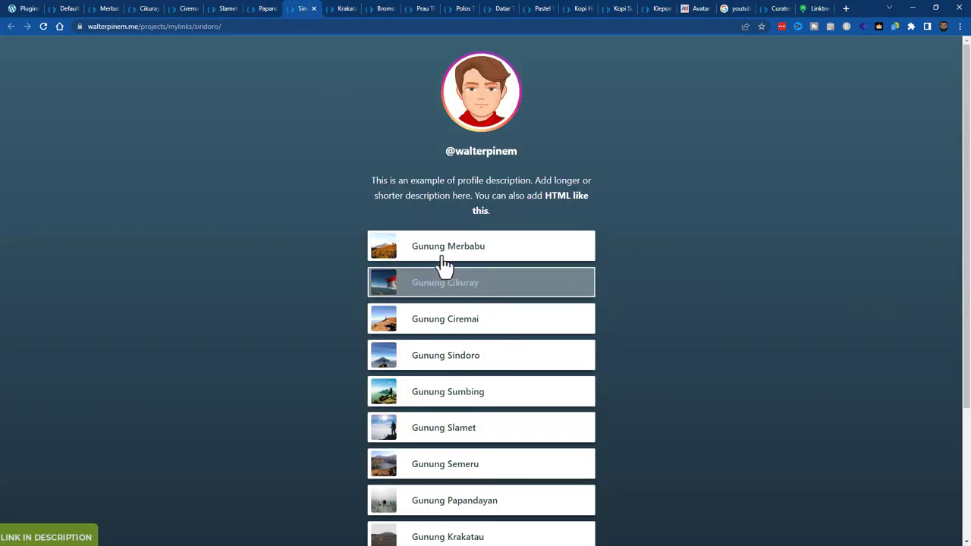
click(339, 8)
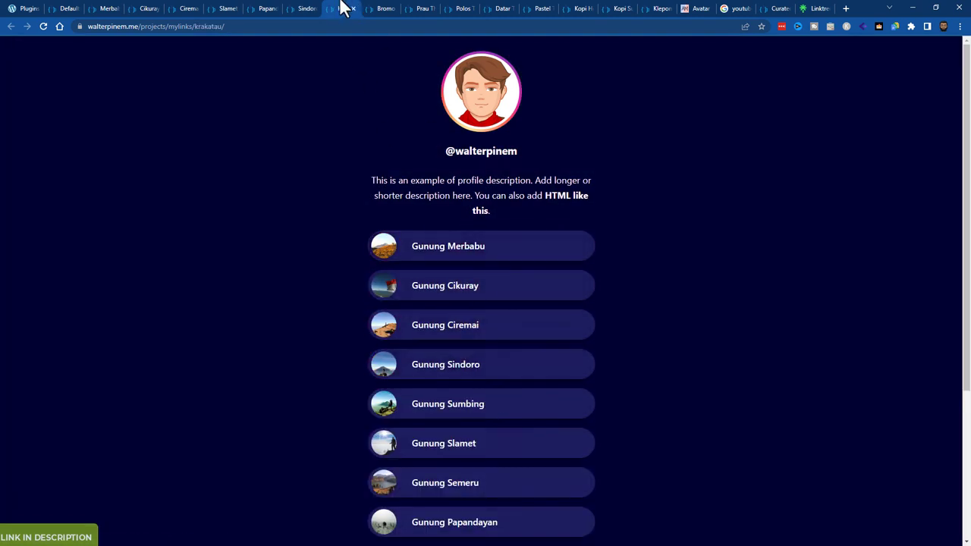
click(376, 9)
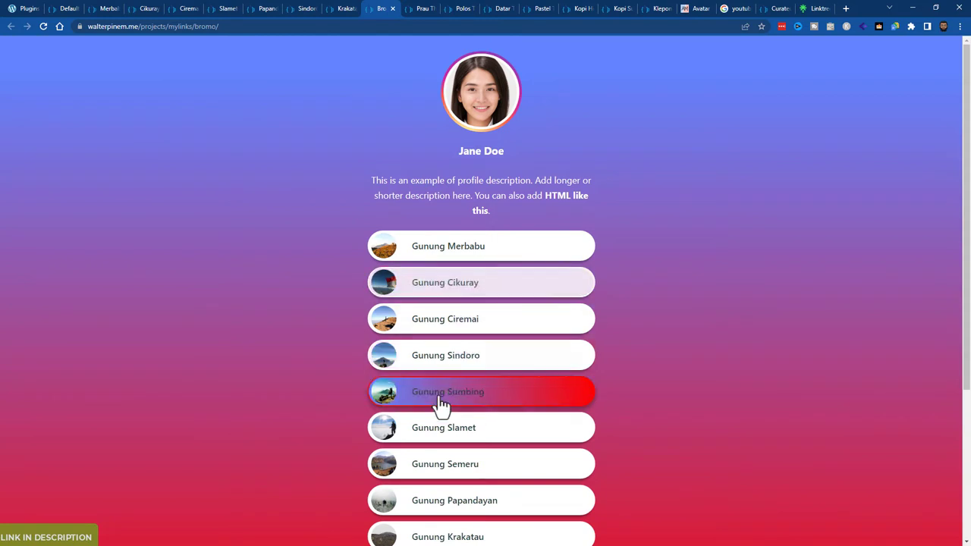
click(418, 8)
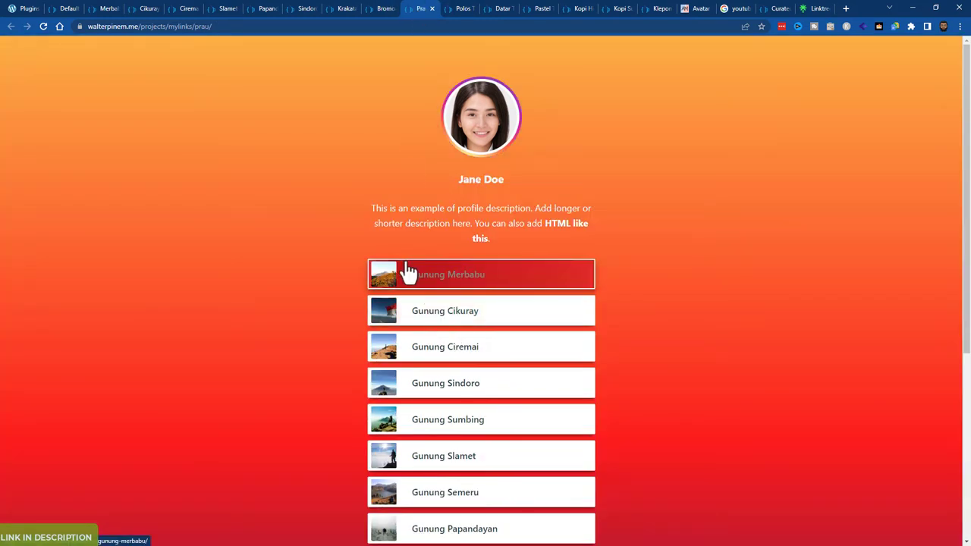
scroll(413, 279, down, 2)
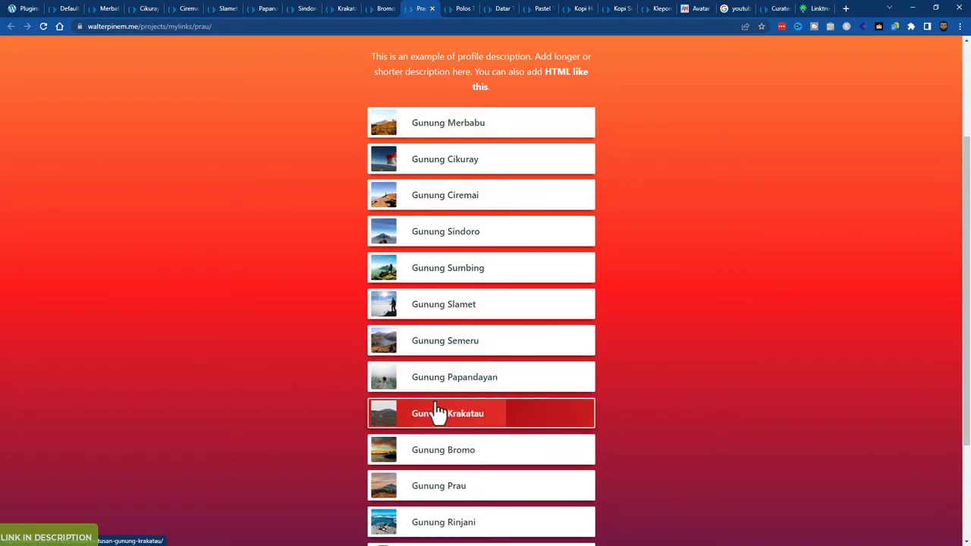
scroll(493, 413, up, 2)
- Review the Polos, Datar, Pastel, Kopi Hitam, Kopi Susu and Klepon Viral theme demos, and revisit the Cikuray and Default ones
click(461, 8)
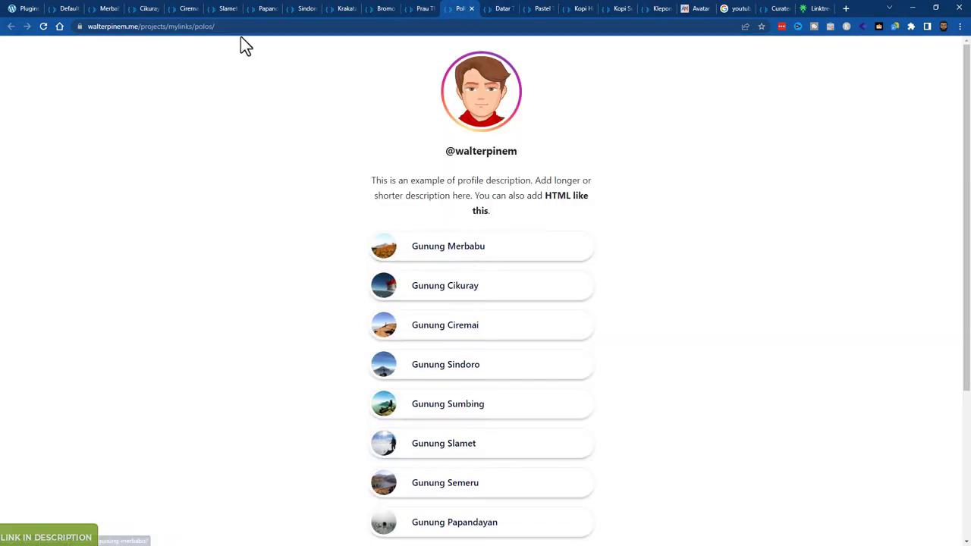
scroll(494, 319, down, 2)
scroll(496, 346, up, 2)
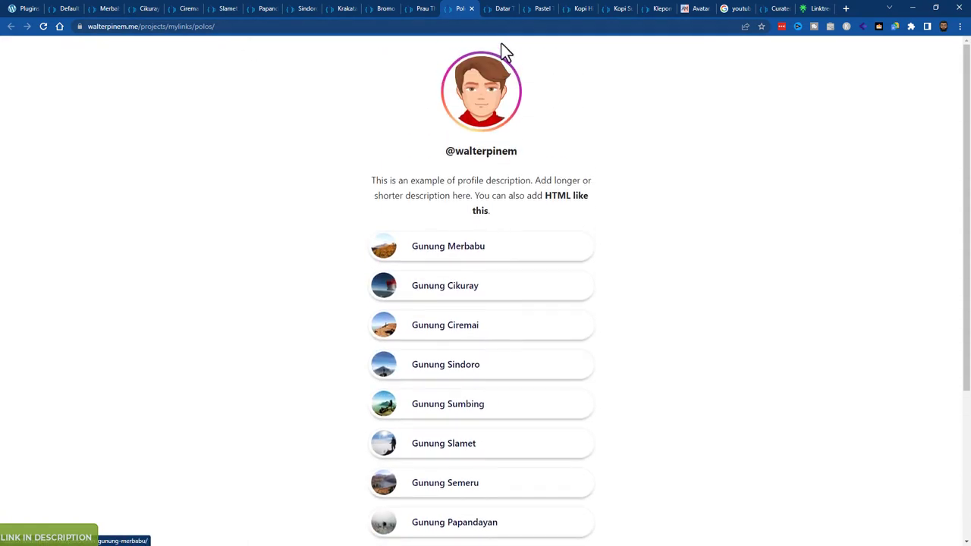
click(503, 9)
scroll(483, 252, down, 2)
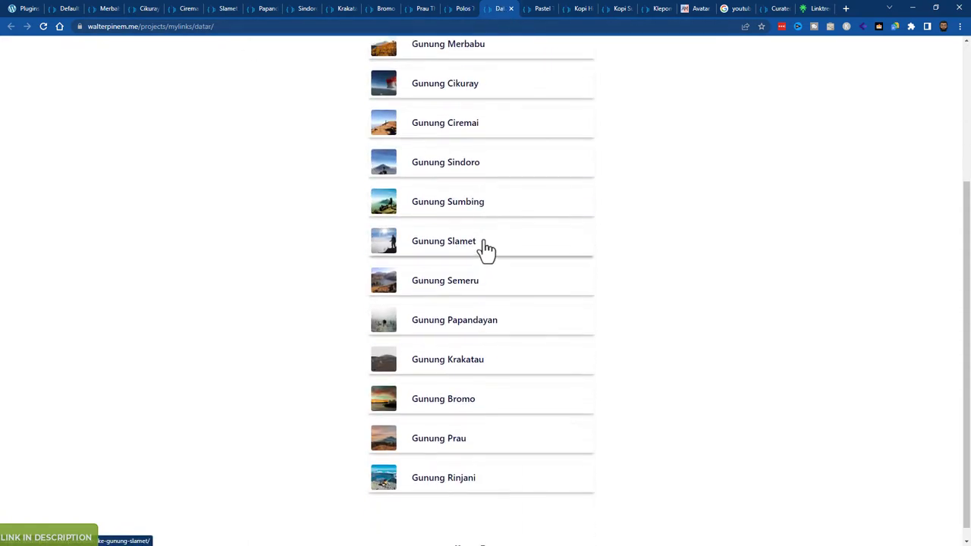
scroll(477, 217, up, 2)
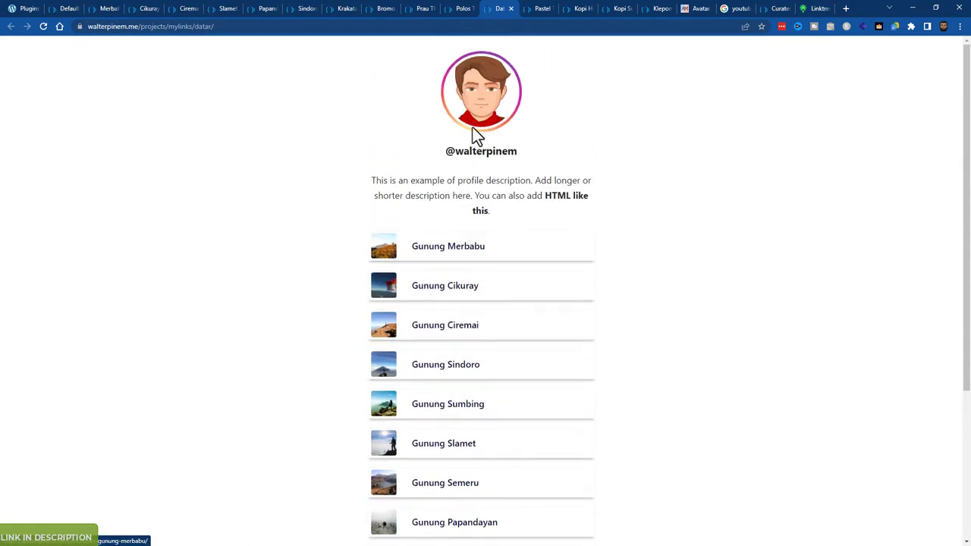
click(537, 8)
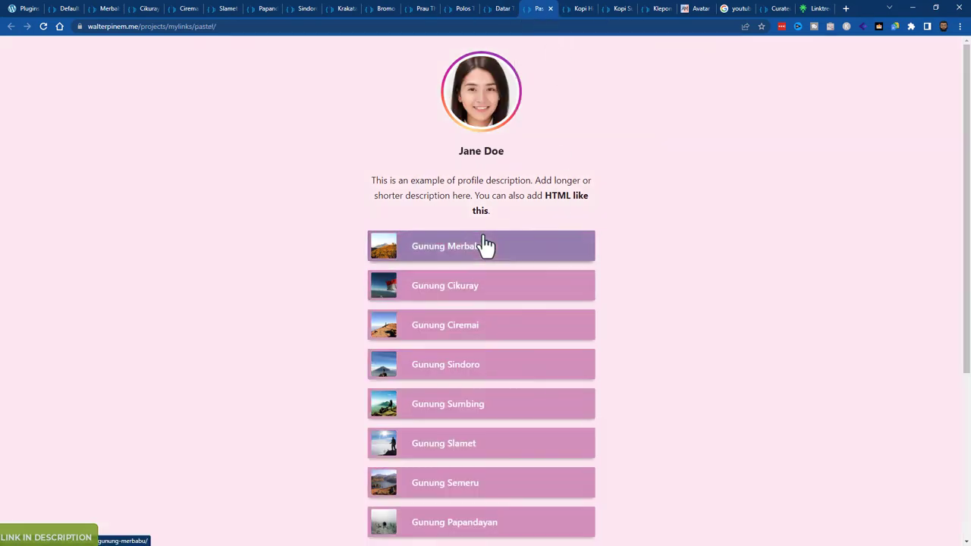
click(581, 9)
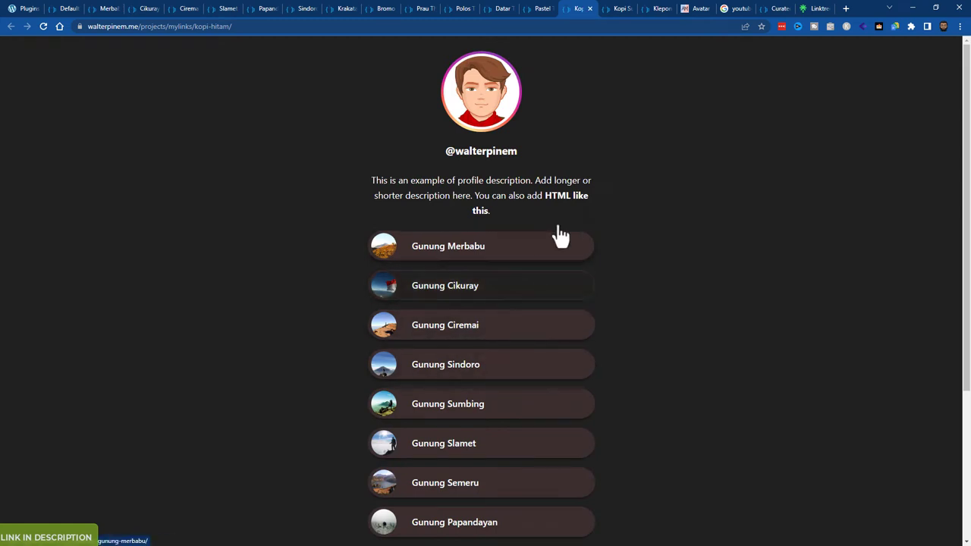
click(617, 8)
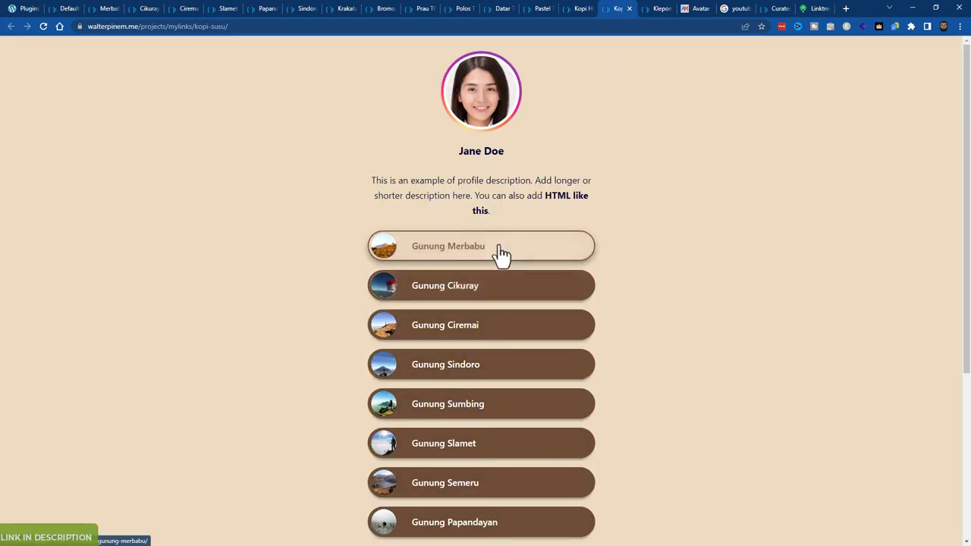
click(659, 9)
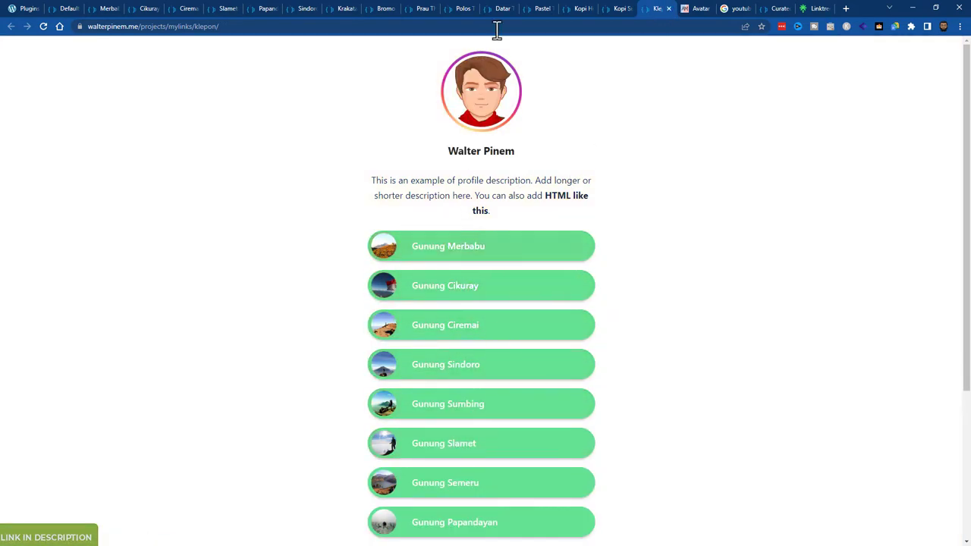
click(146, 9)
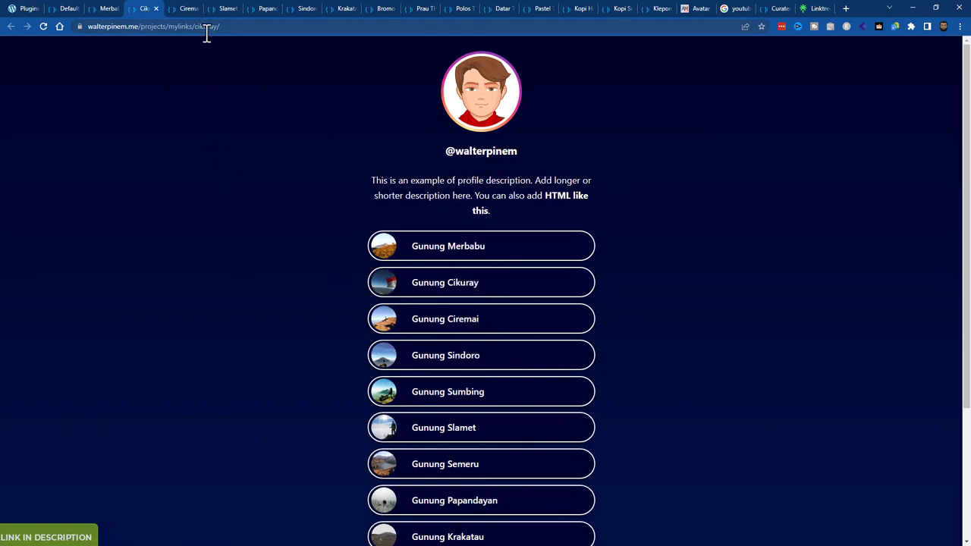
click(65, 9)
- Return to the WordPress plugins page, close the WP MyLinks details and open the list of all MyLinks pages
click(19, 9)
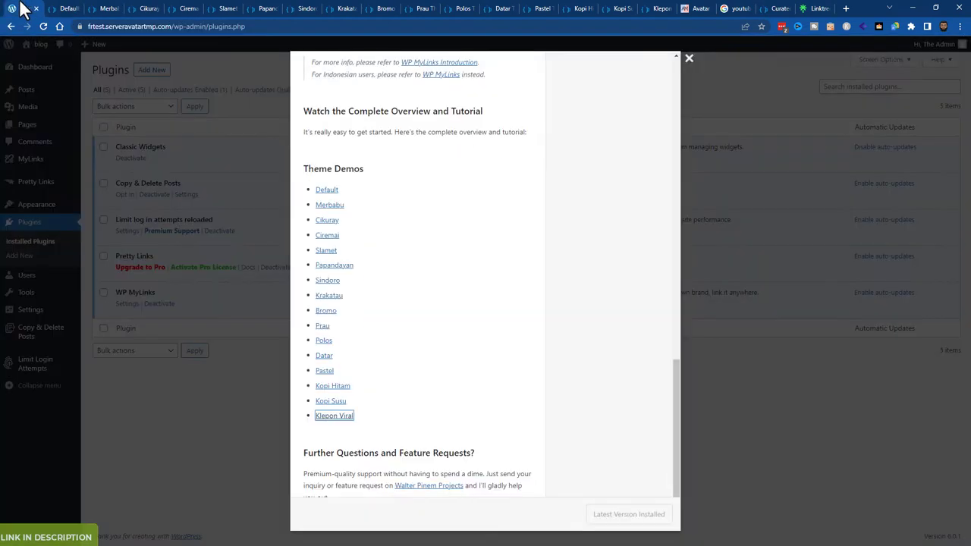
click(720, 99)
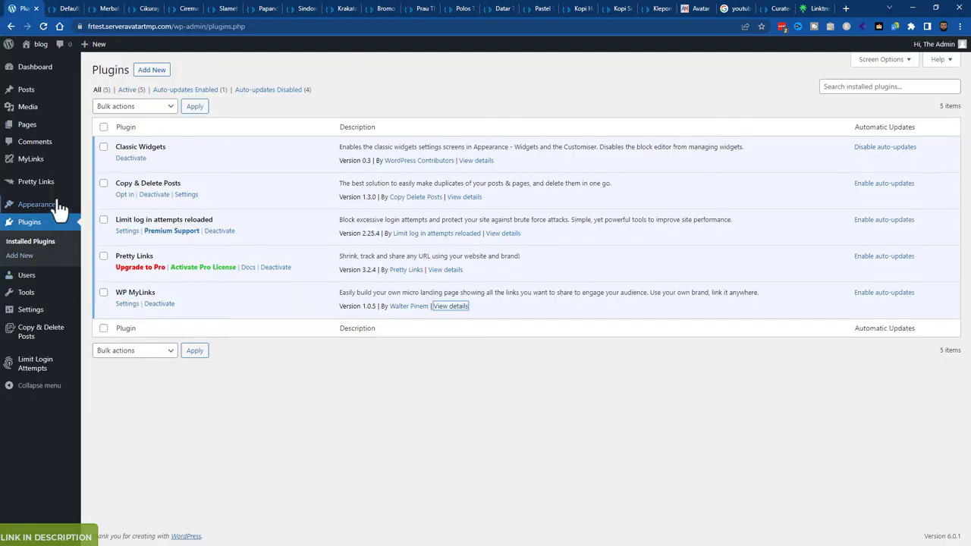
mouse_move(46, 160)
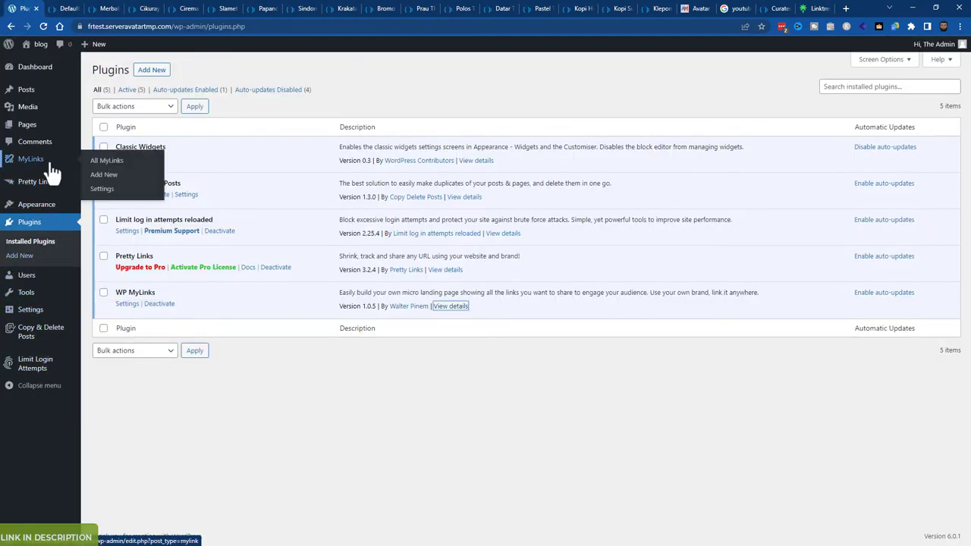
click(106, 161)
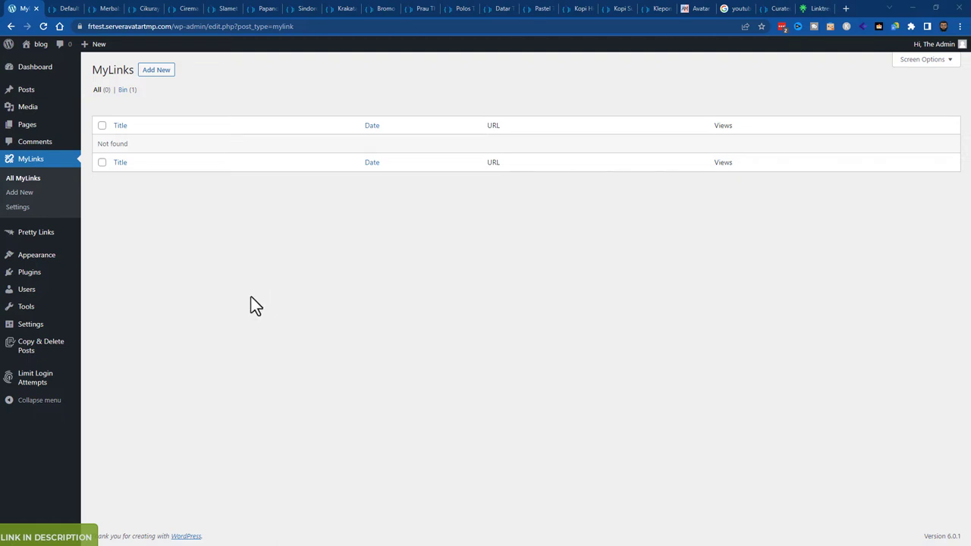
- Add a new MyLinks page with the title "Links"
click(164, 73)
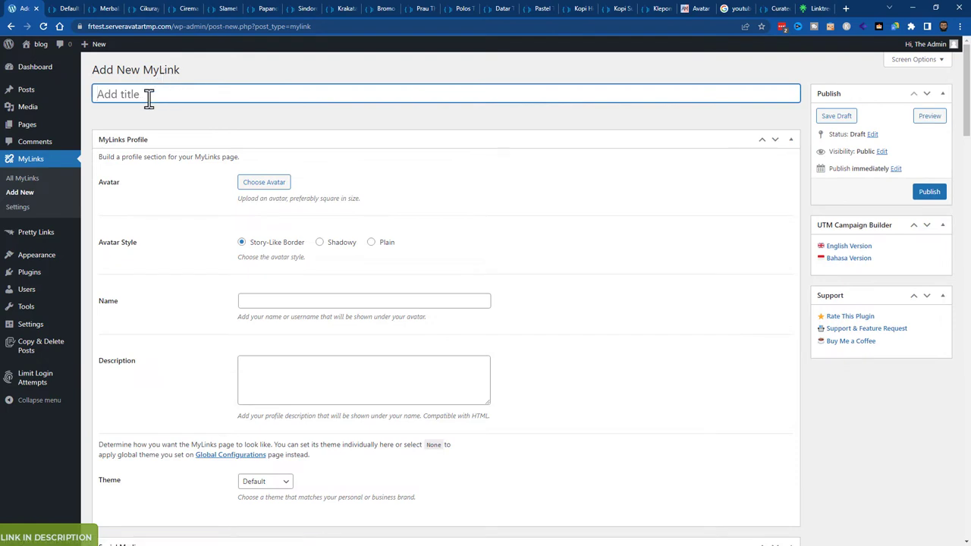
text(Links)
click(289, 129)
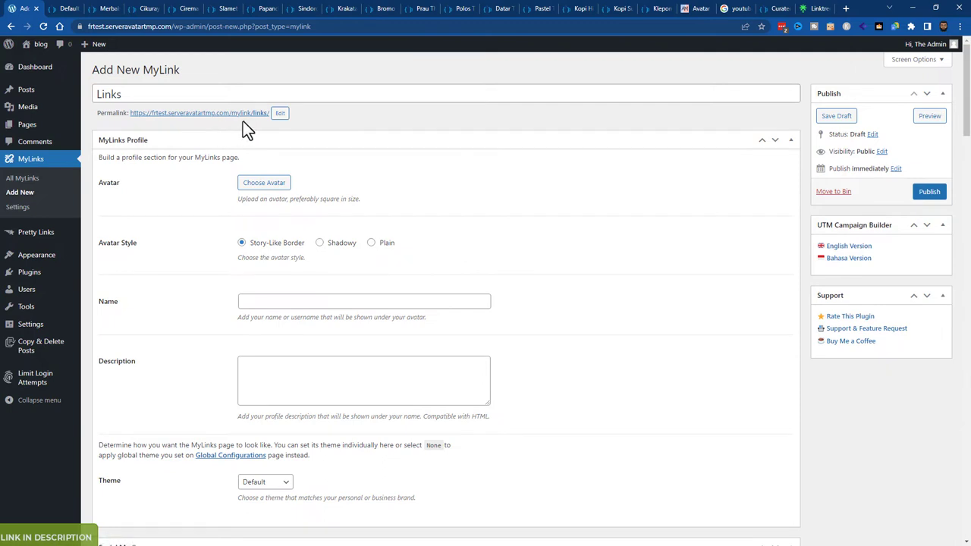
click(280, 114)
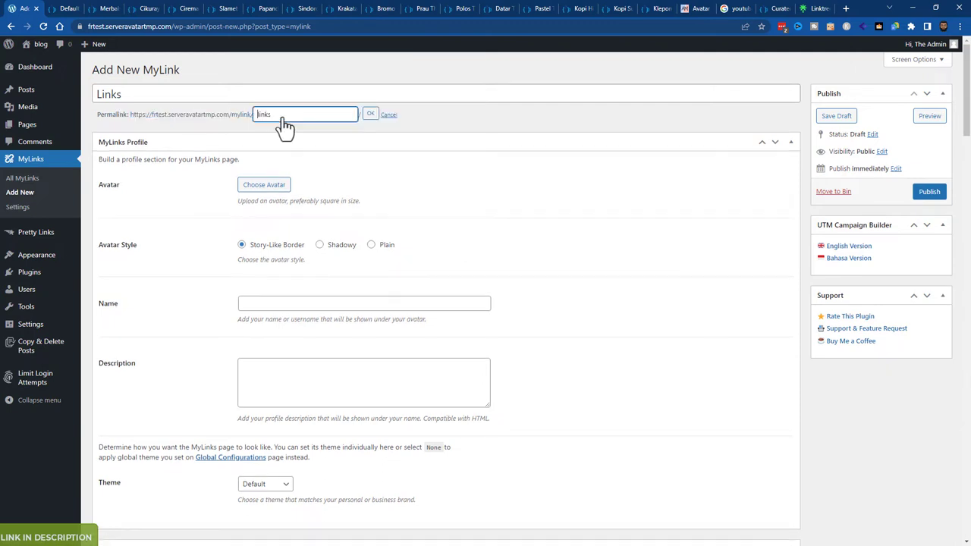
click(296, 138)
click(385, 115)
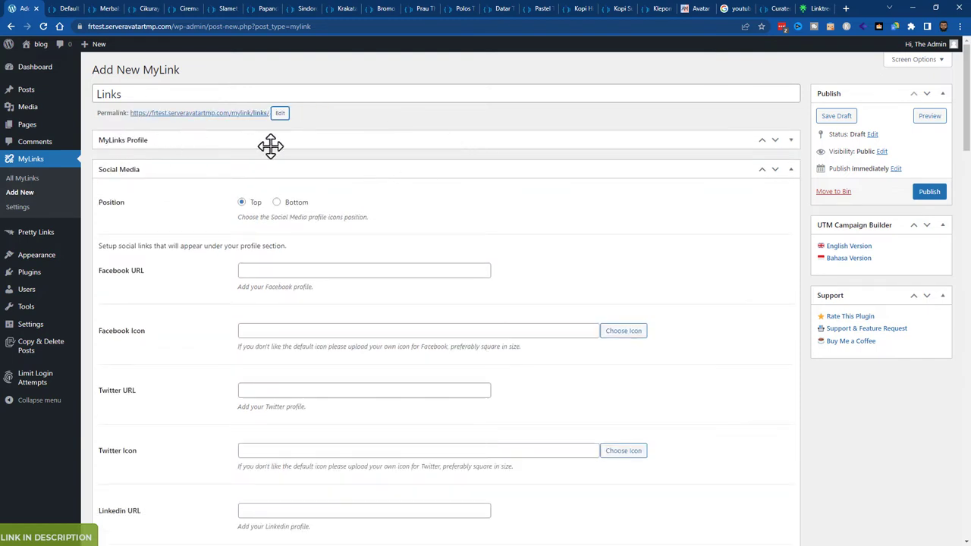
click(790, 141)
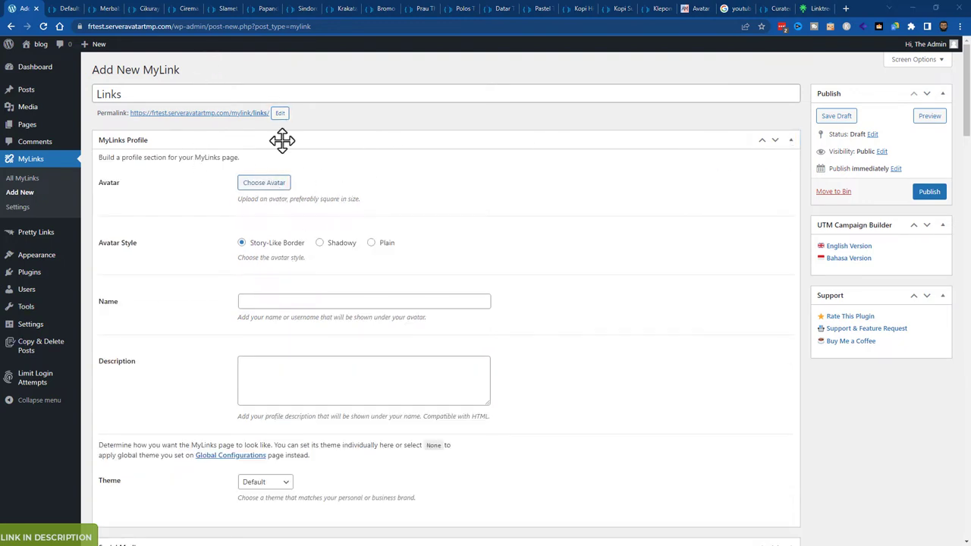
- Set AvatarMaker.png from the media library as the profile avatar
click(264, 182)
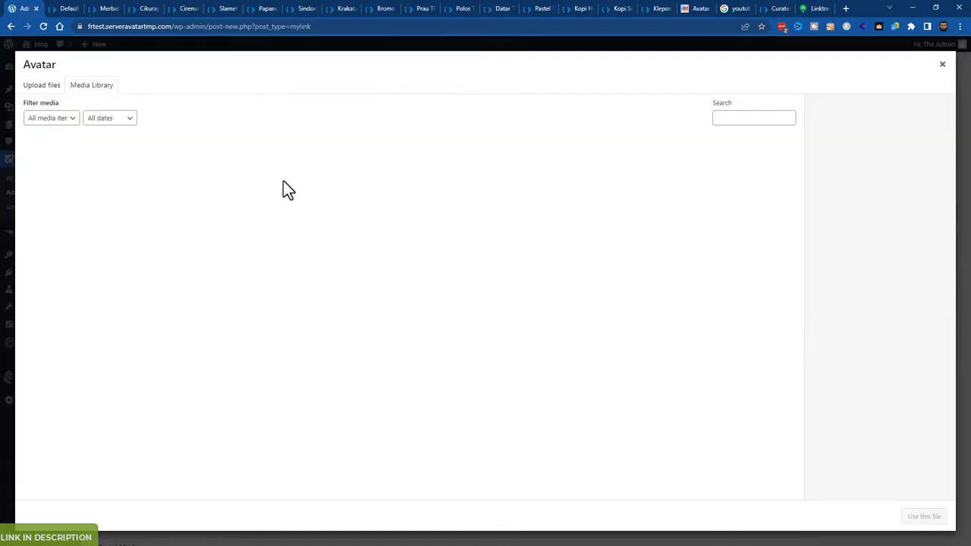
click(144, 180)
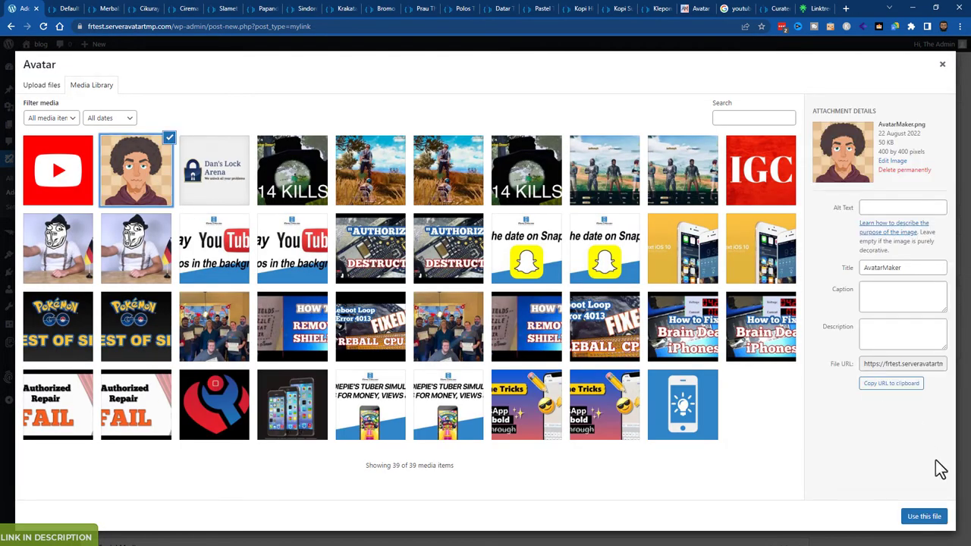
click(929, 517)
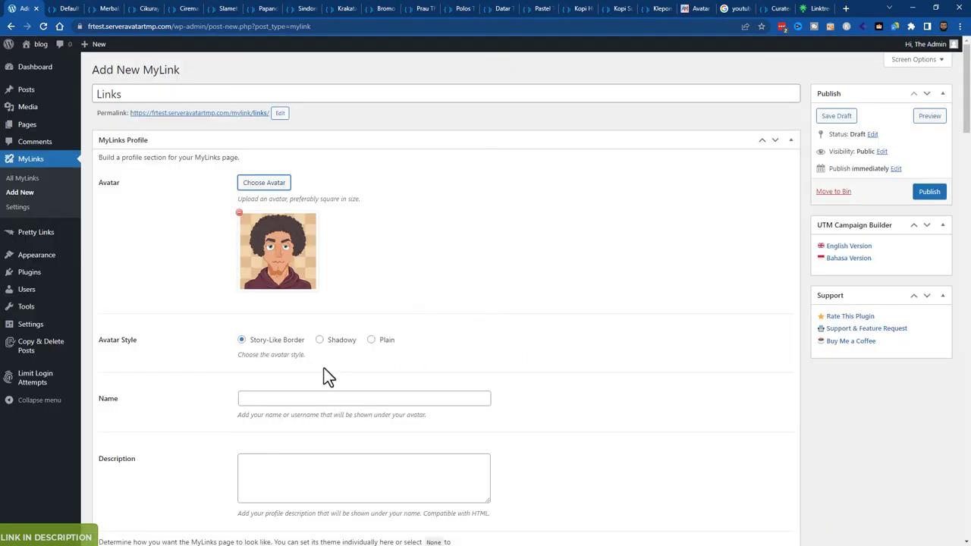
scroll(311, 364, down, 1)
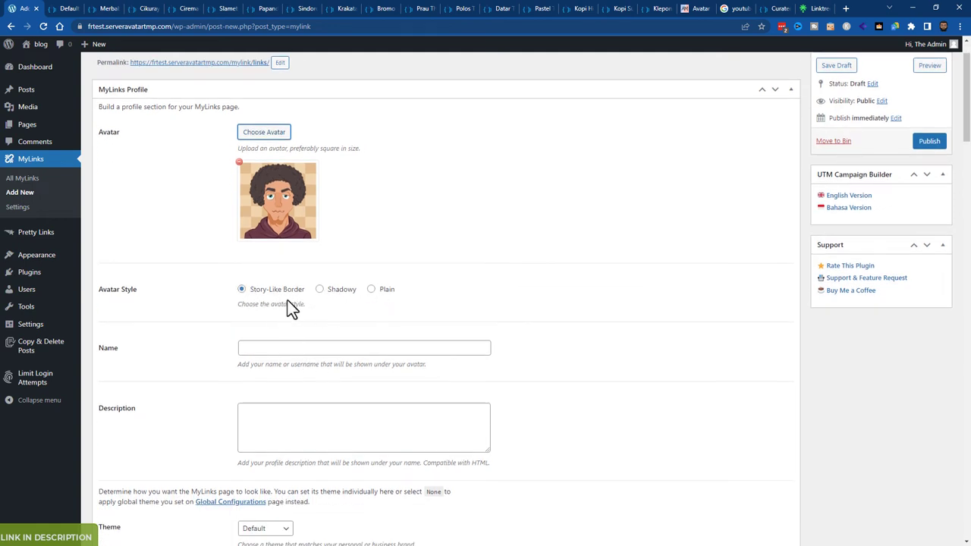
scroll(271, 298, down, 2)
click(278, 247)
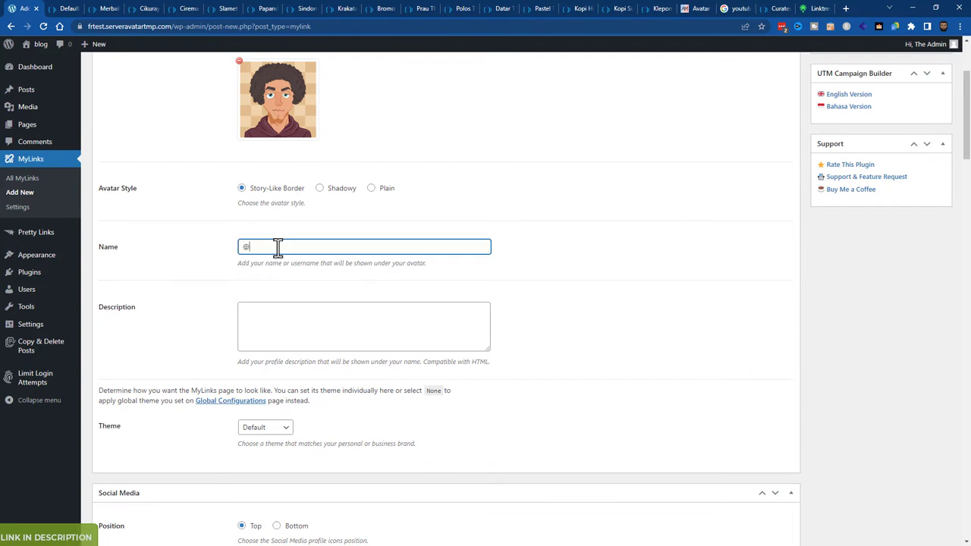
text(@DemoName)
- Enter the profile description "Check out these amazing finds"
click(280, 332)
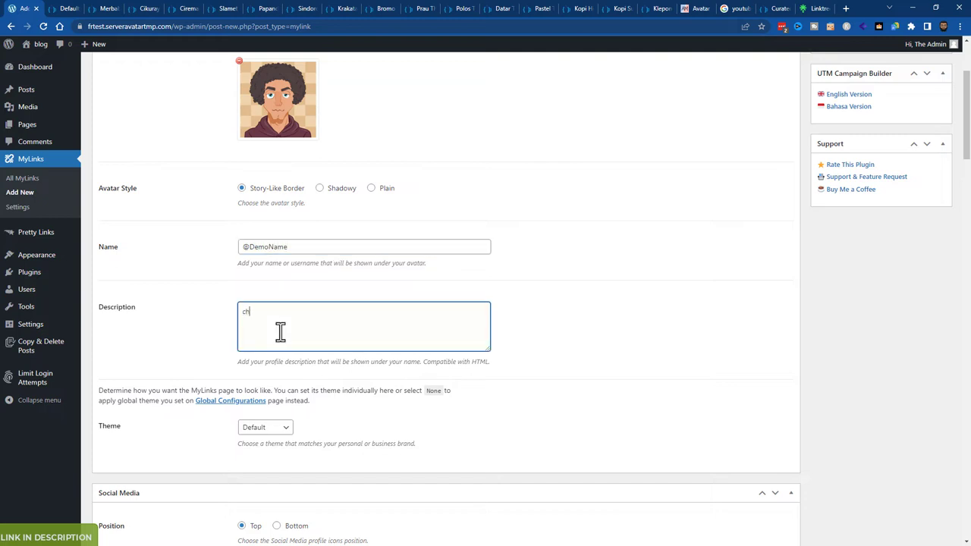
text(check)
key(Delete)
text(C)
key(End)
text(out these amazing fin)
- Find the pointing-down hand emoji and append it to the profile description
right_click(382, 314)
click(396, 319)
text(ar)
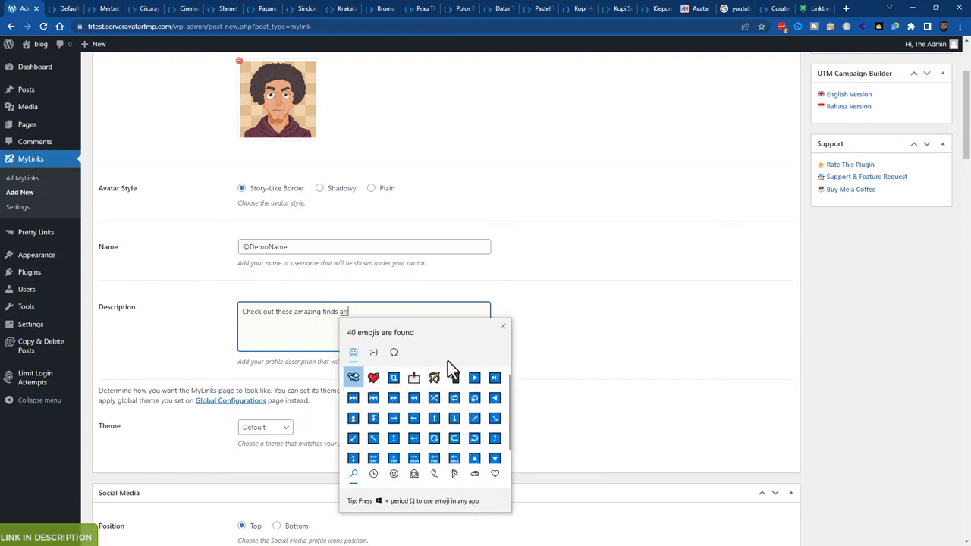
text(row)
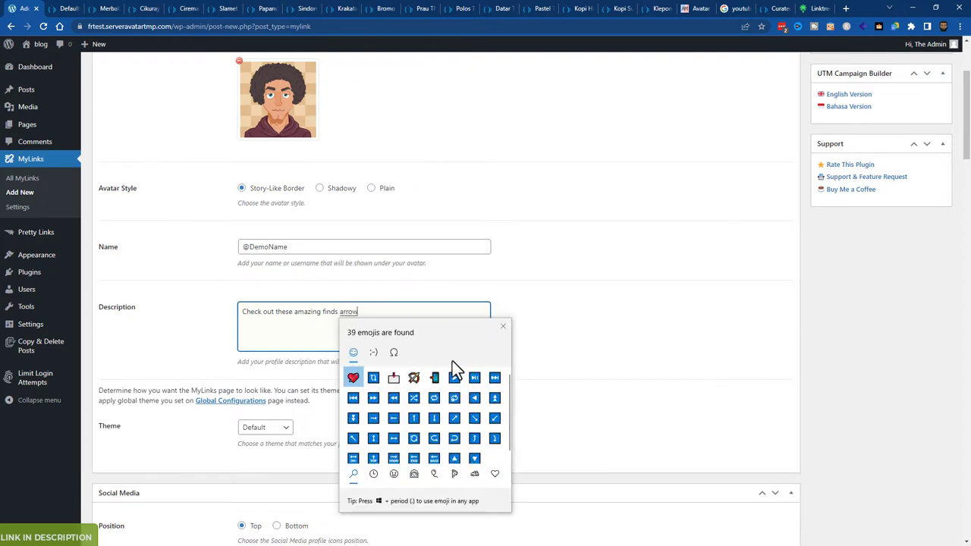
key(BackSpace)
key(BackSpace)
key(BackSpace)
key(BackSpace)
text(poin)
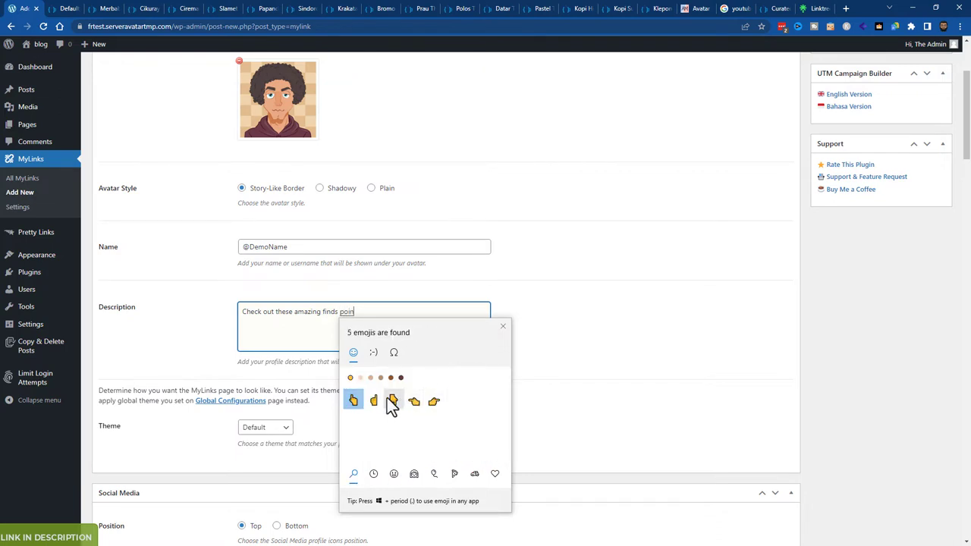
click(392, 400)
click(314, 340)
- Check the Cikuray demo and set the page theme to Cikuray
scroll(333, 376, down, 2)
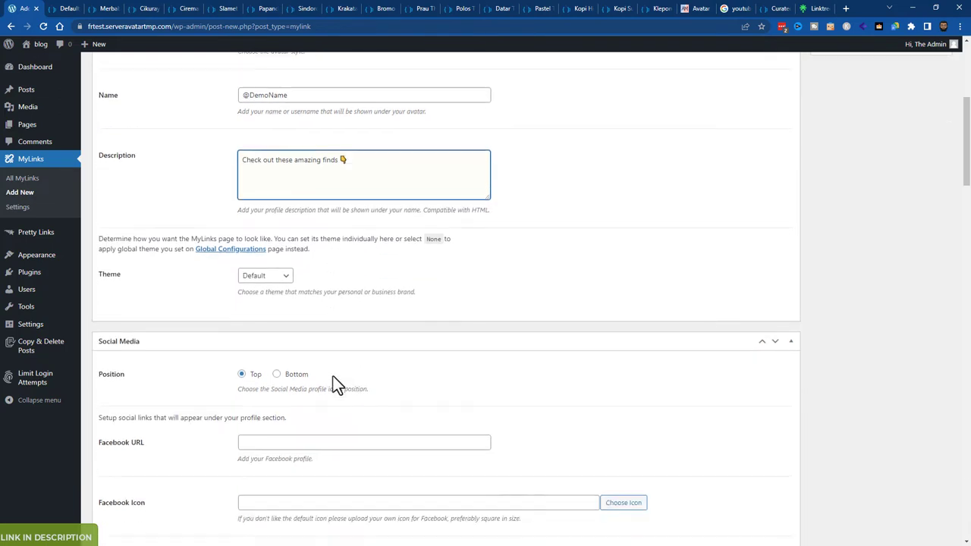
click(140, 8)
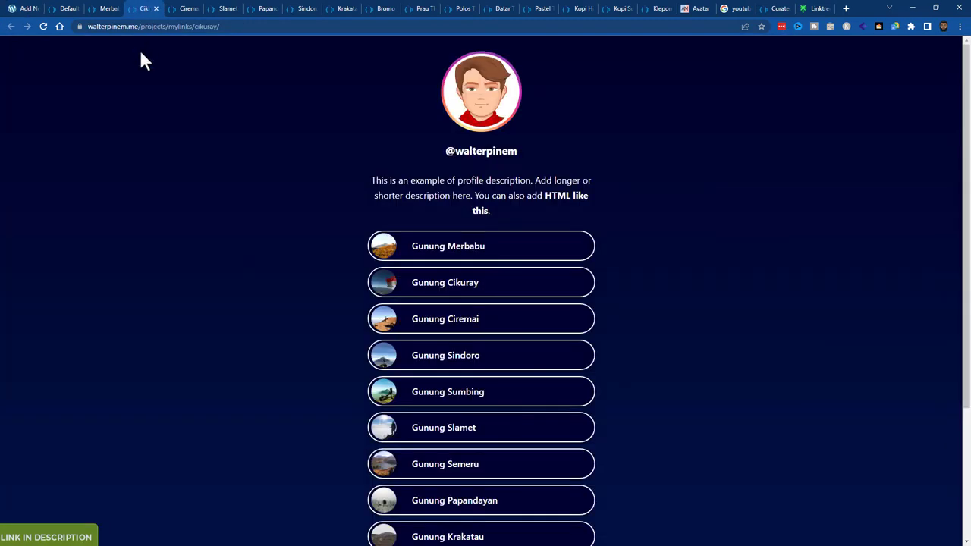
click(28, 9)
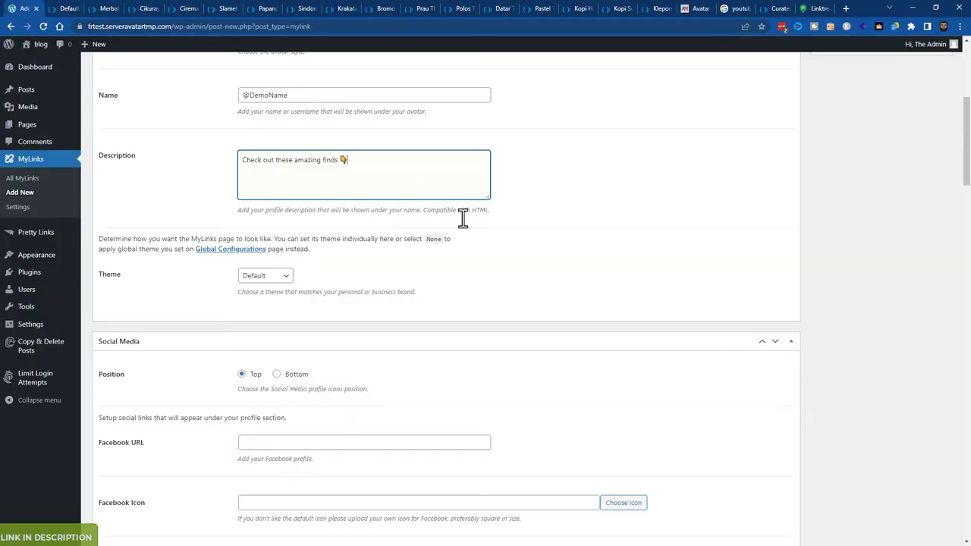
click(248, 279)
click(273, 320)
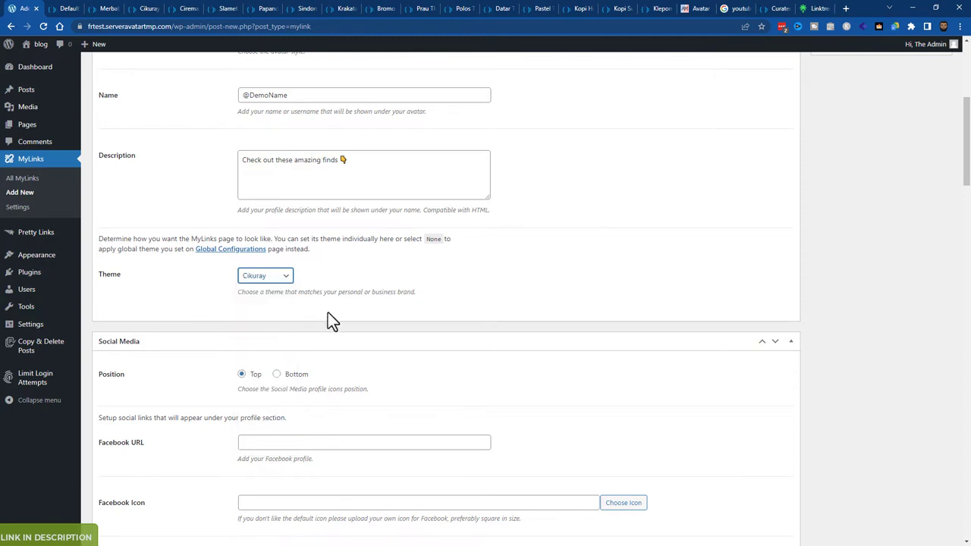
- Review the full Cikuray demo page again and return to the MyLinks editor
scroll(332, 309, down, 1)
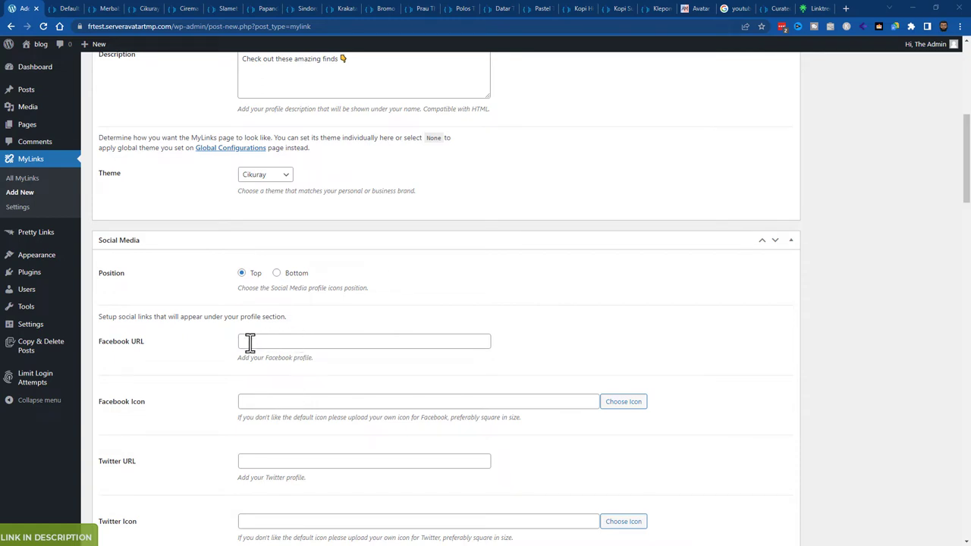
click(149, 8)
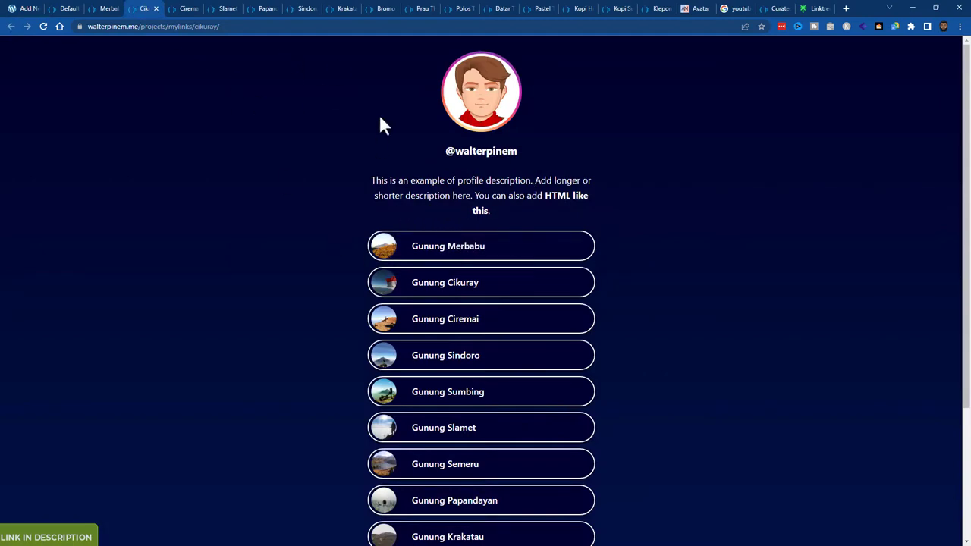
scroll(512, 284, down, 3)
scroll(497, 355, up, 3)
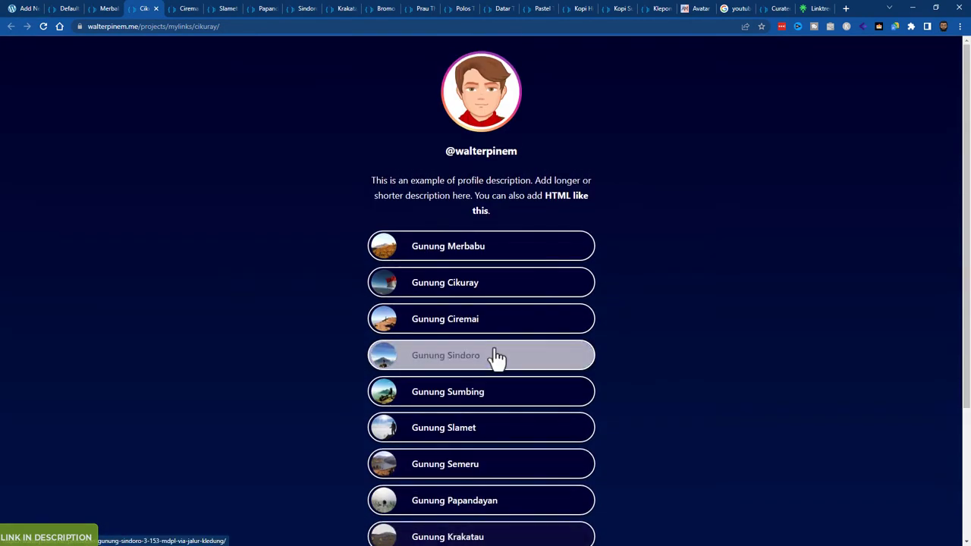
click(26, 8)
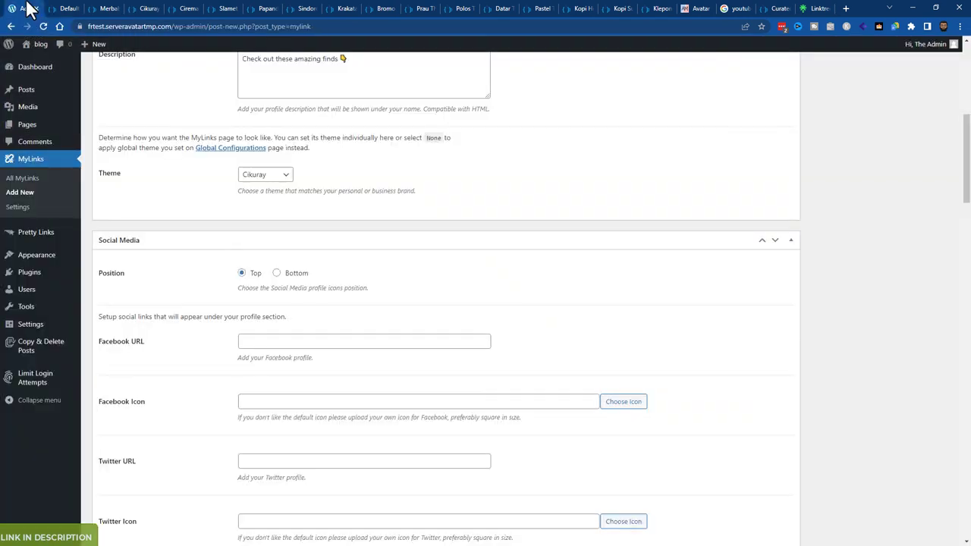
scroll(169, 314, down, 2)
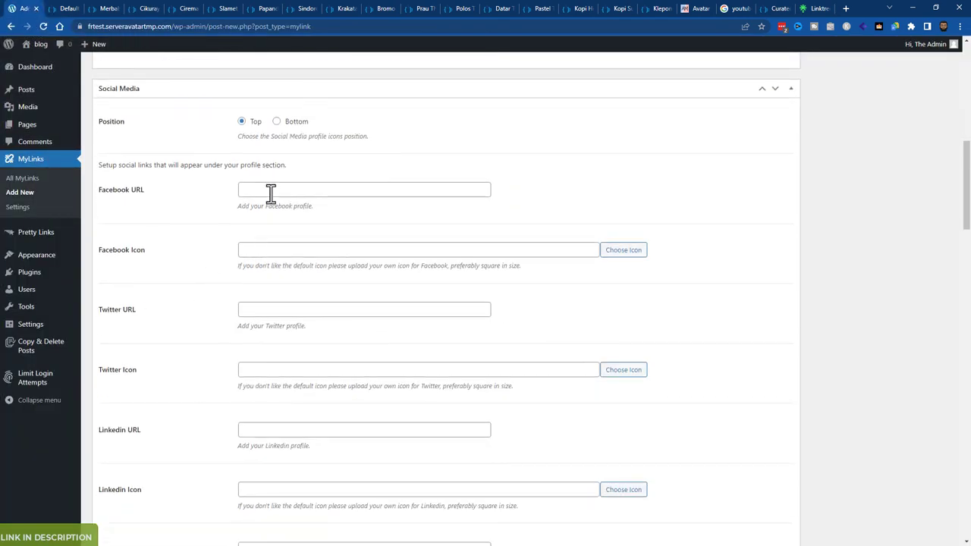
click(271, 194)
text(#)
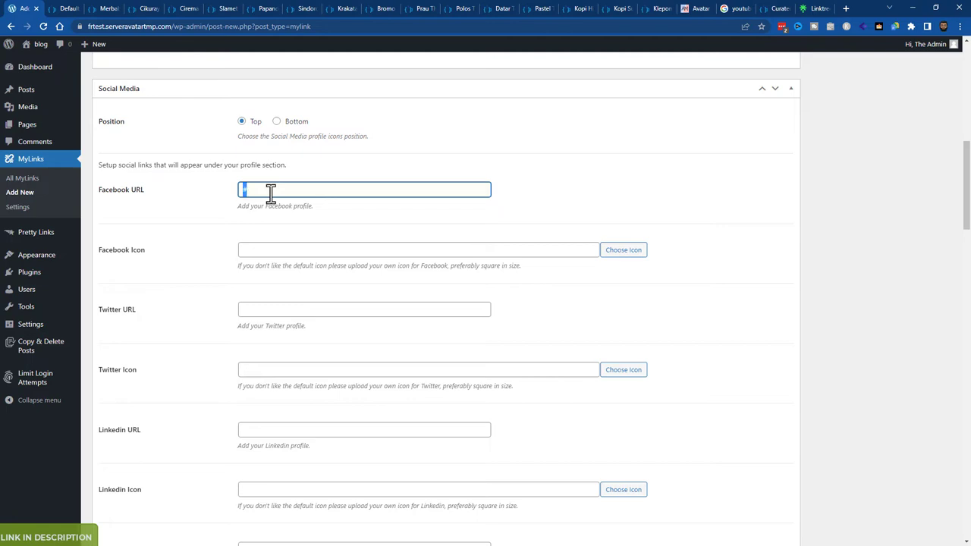
key(BackSpace)
- Look over the remaining social media fields and publish the Links page
scroll(440, 310, down, 12)
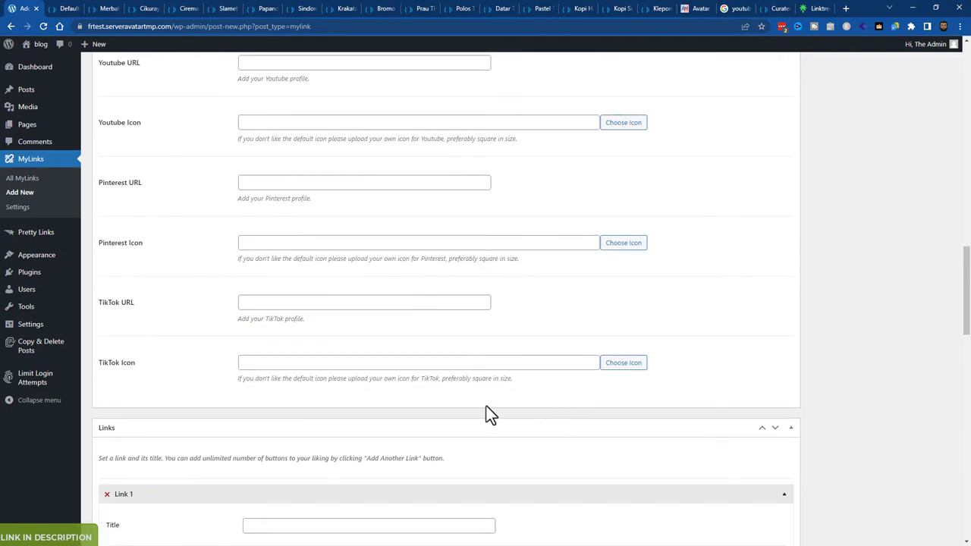
scroll(659, 296, up, 15)
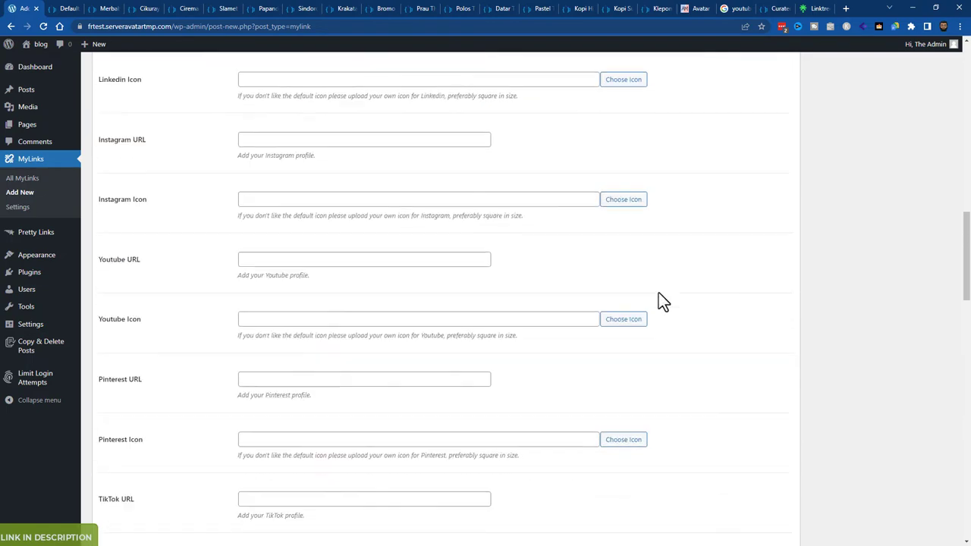
scroll(652, 311, up, 4)
click(928, 192)
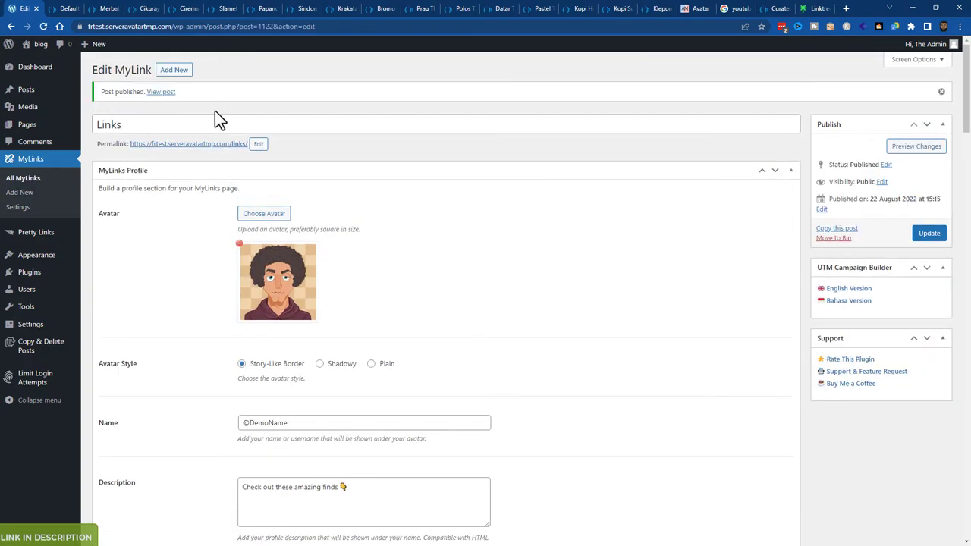
- View the published Links page in a separate tab, close it and return to the editor
ctrl+click(198, 148)
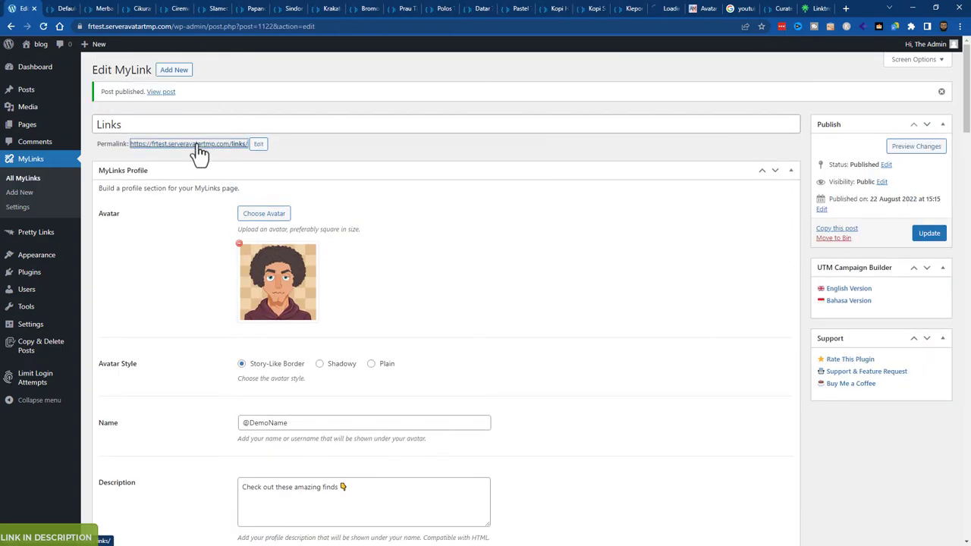
click(664, 9)
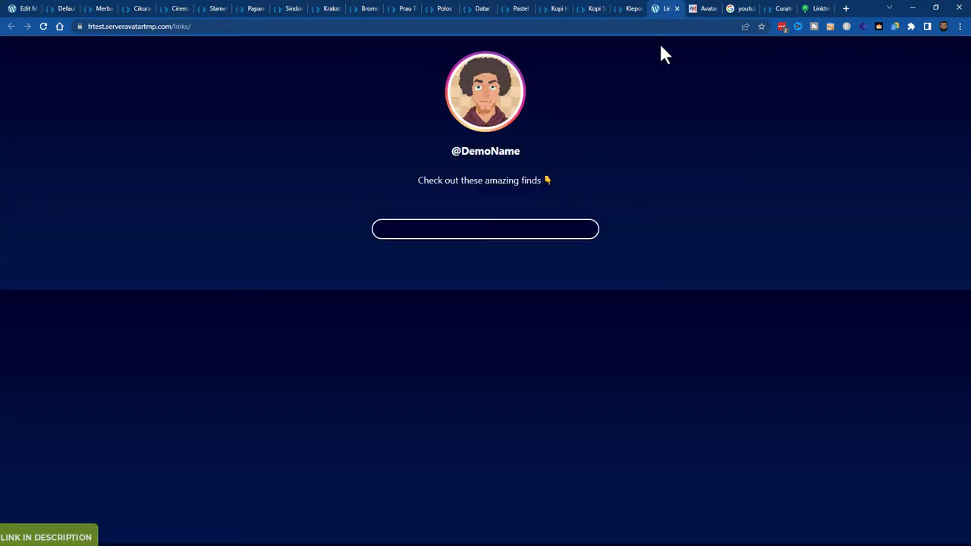
click(677, 8)
click(30, 12)
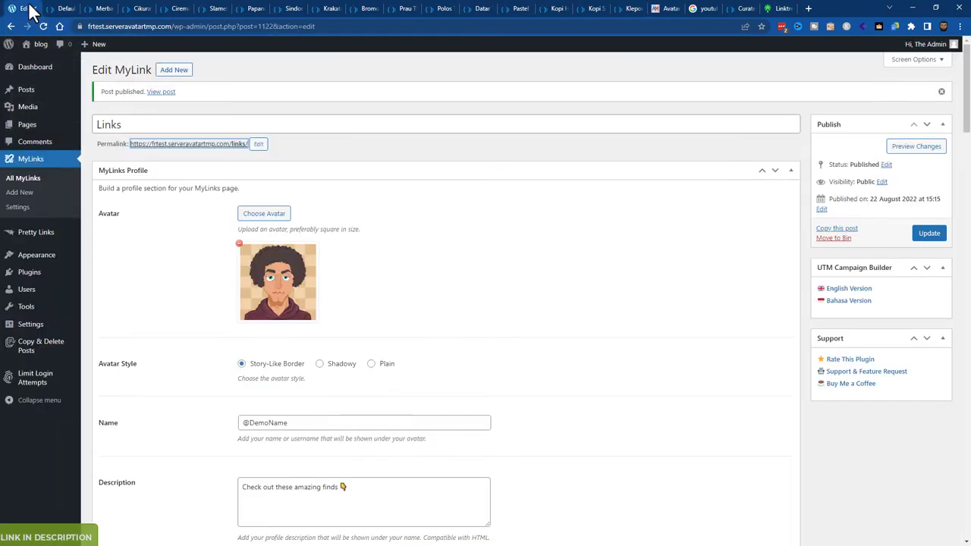
- Enter "#" as the placeholder for both the Facebook URL and the Twitter URL
scroll(349, 342, down, 5)
scroll(296, 344, down, 2)
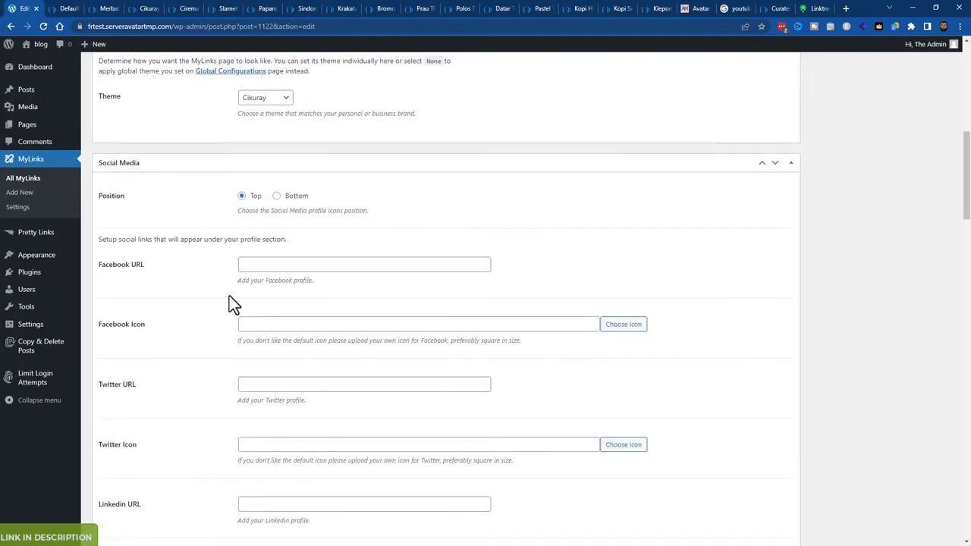
click(251, 263)
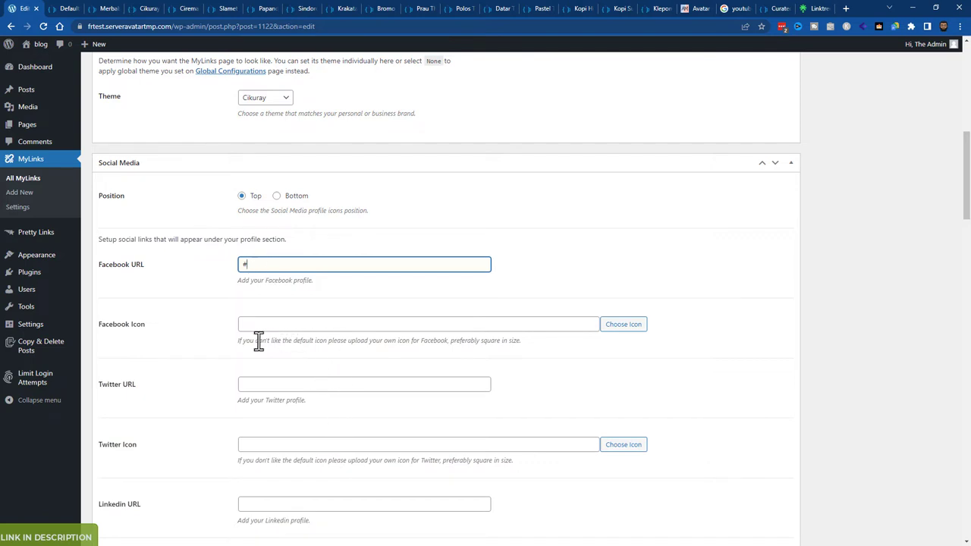
drag(255, 340, 409, 341)
click(457, 351)
scroll(455, 341, down, 2)
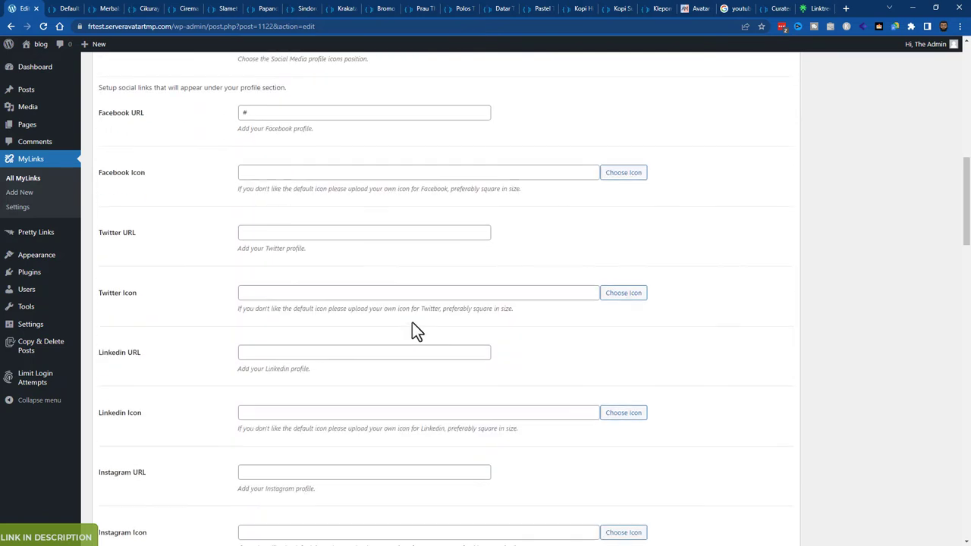
click(282, 234)
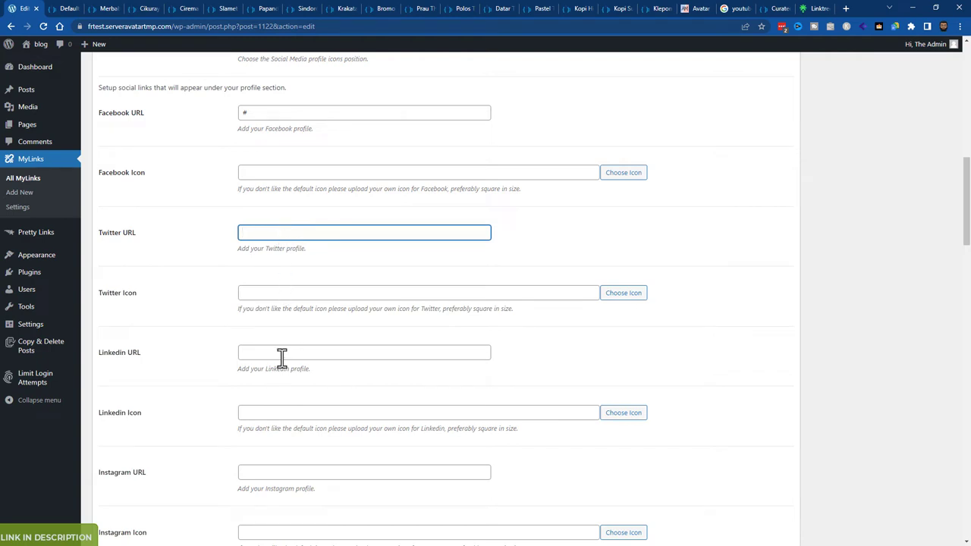
text(#)
- Enter "#" as the placeholder for the Instagram, Youtube and TikTok URLs
scroll(261, 417, down, 3)
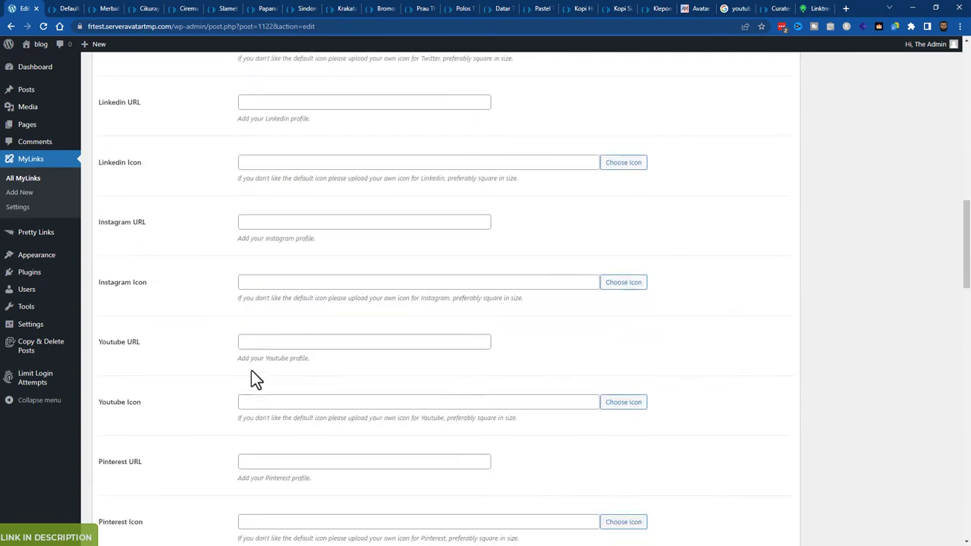
click(285, 220)
text(#)
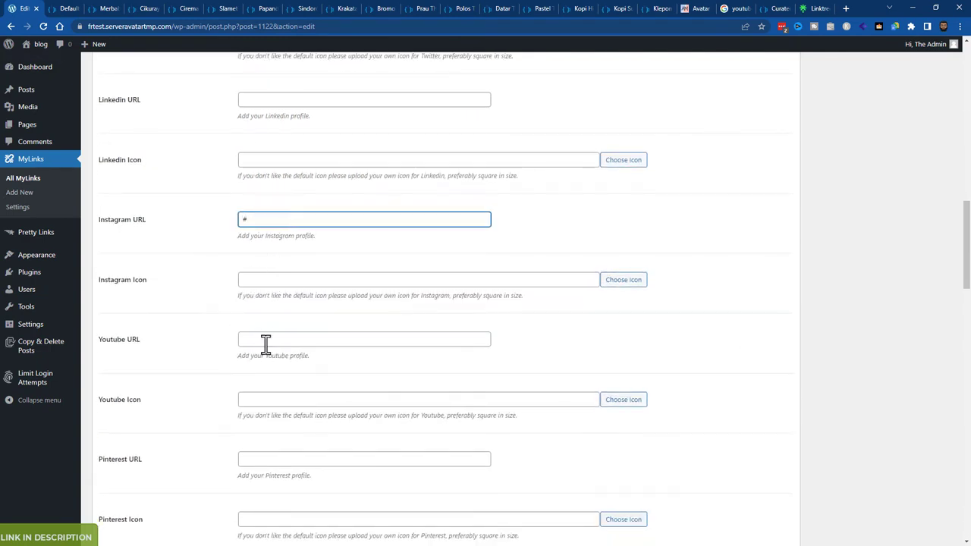
click(266, 339)
text(#)
scroll(263, 345, down, 3)
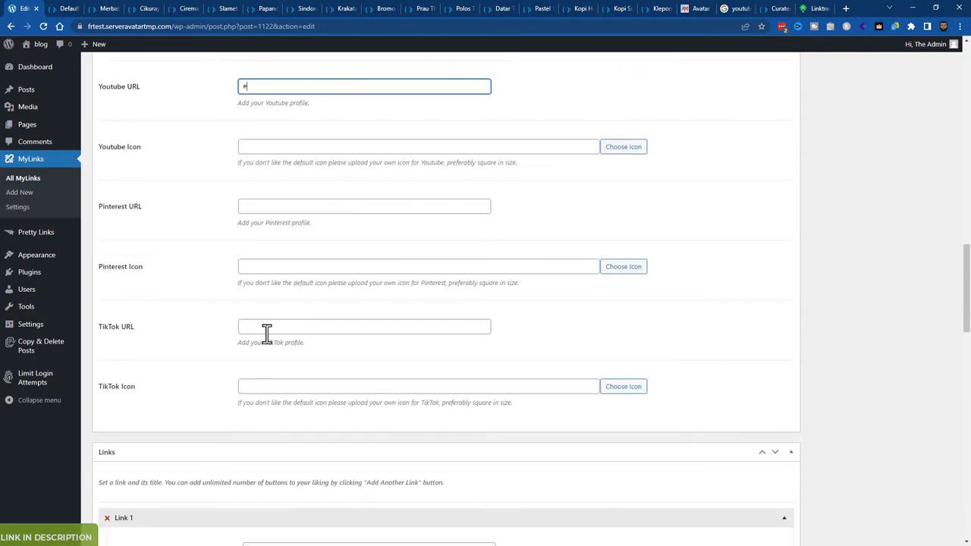
click(267, 328)
text(#)
- Update the Links page and open its permalink in a new tab
scroll(759, 372, up, 15)
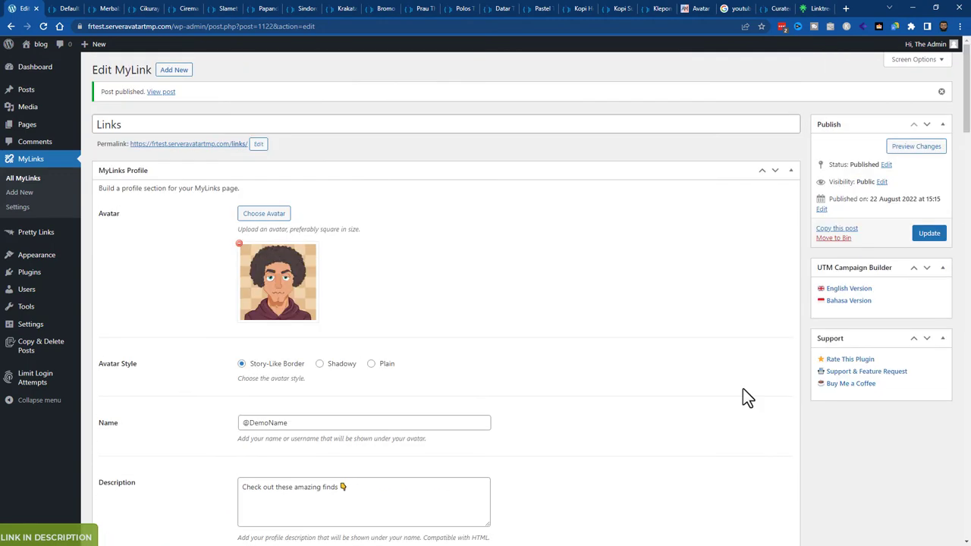
click(927, 233)
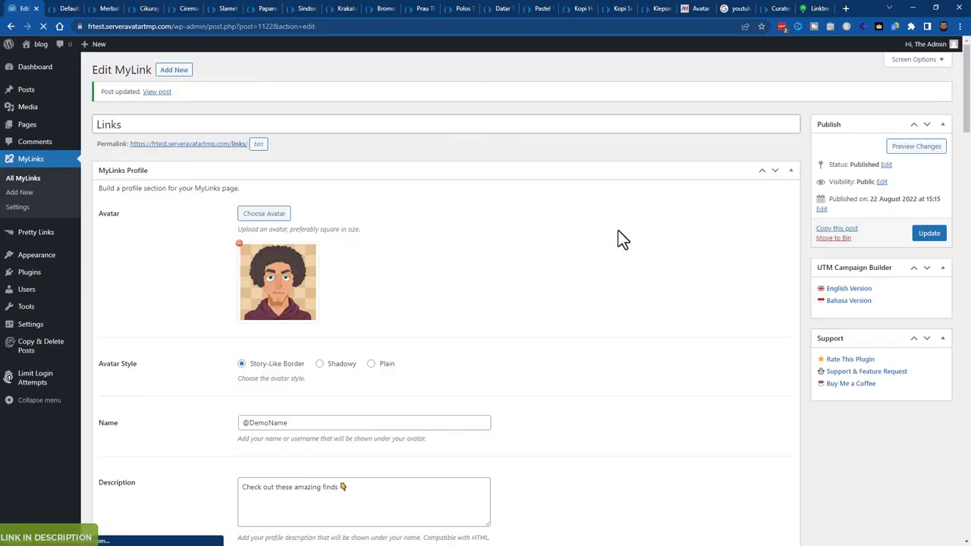
click(198, 144)
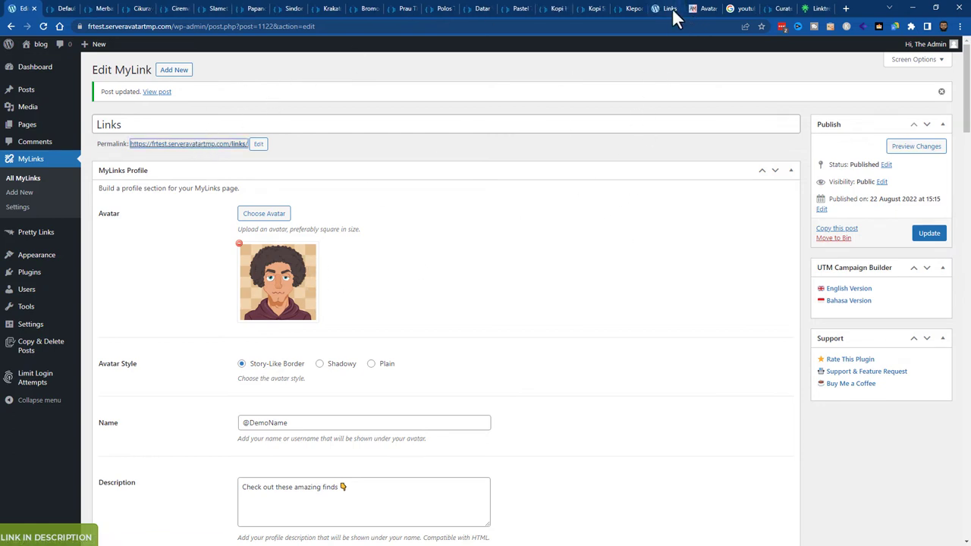
- View the published Links page with its social icons in its own tab, and close that tab
drag(661, 10, 61, 9)
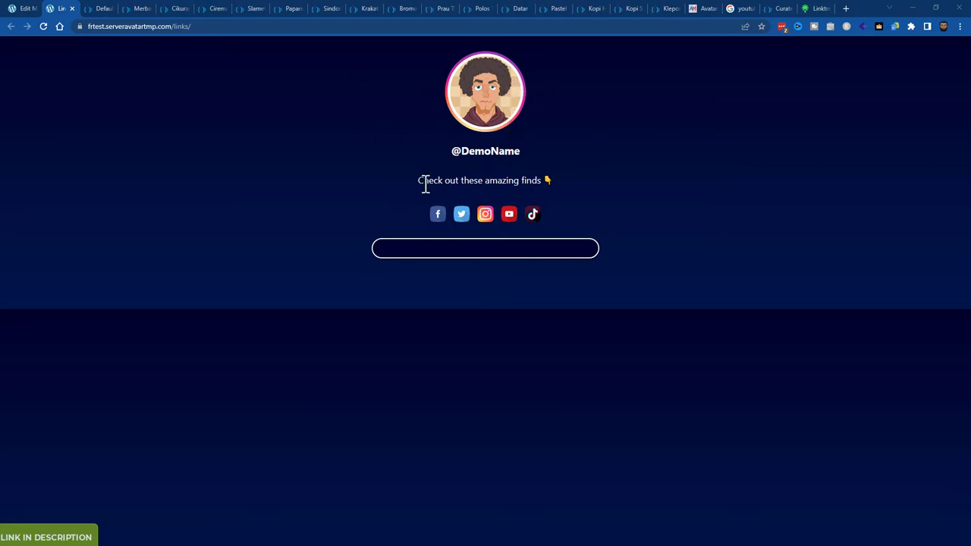
click(72, 8)
- Collapse the Social Media section in the Links page editor
scroll(392, 304, down, 4)
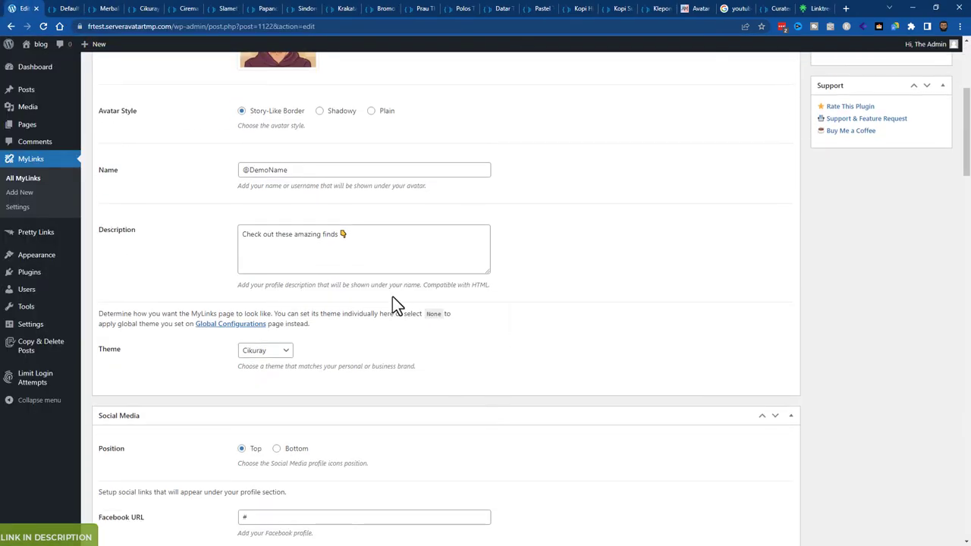
scroll(392, 296, down, 2)
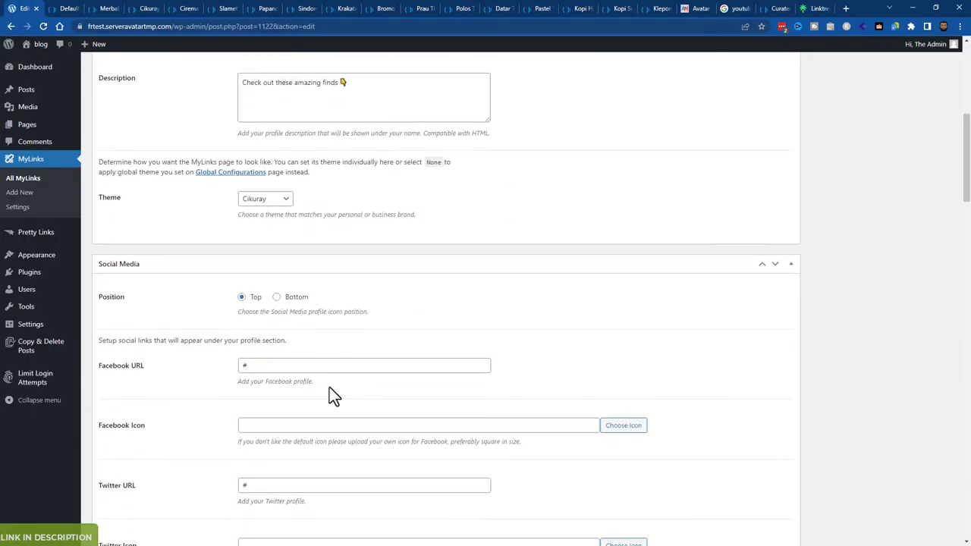
scroll(334, 394, down, 1)
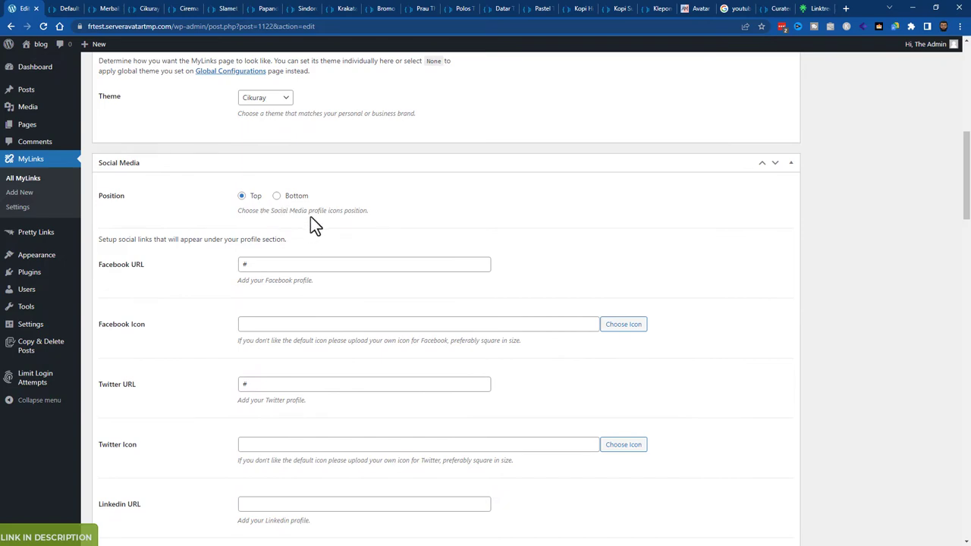
scroll(293, 312, down, 10)
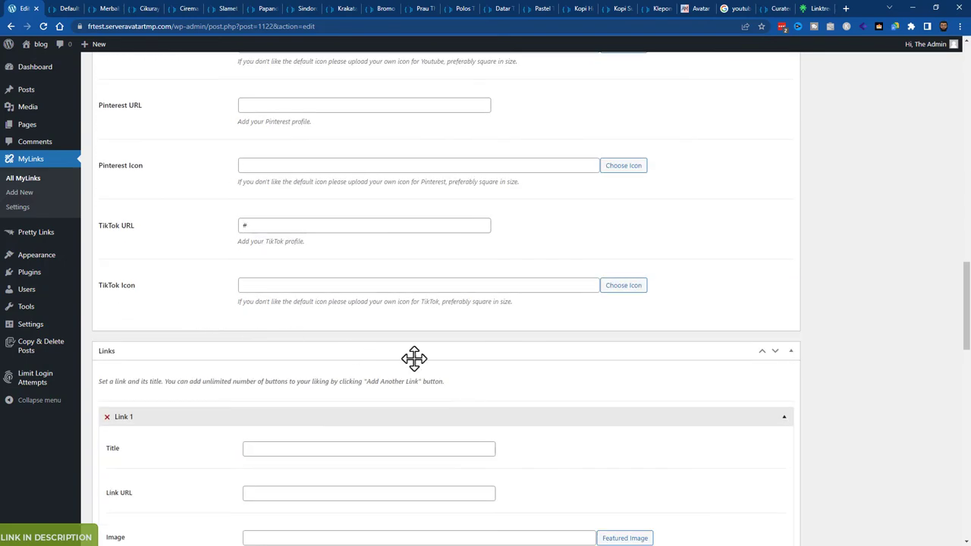
scroll(485, 379, up, 11)
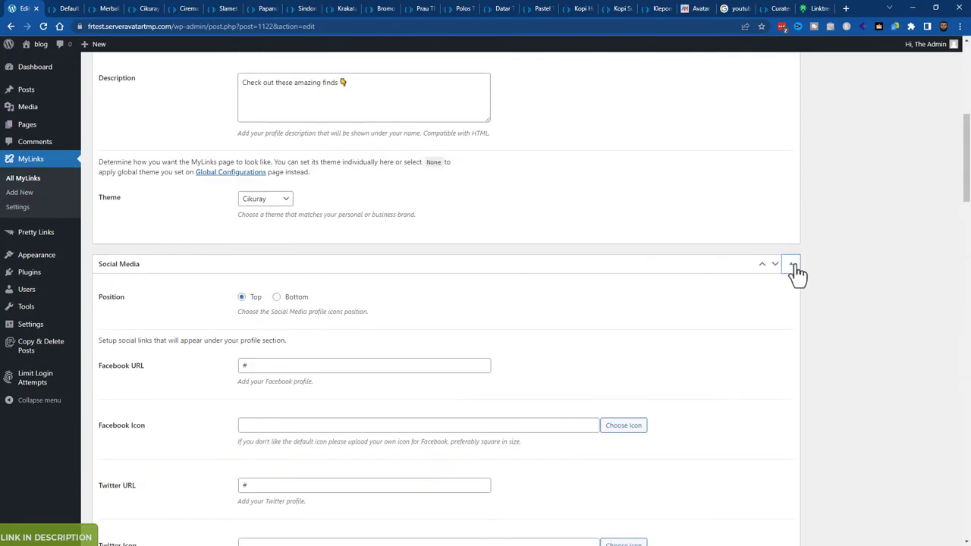
click(791, 264)
- Enter "Air Fryer" as the title of Link 1
scroll(228, 341, down, 1)
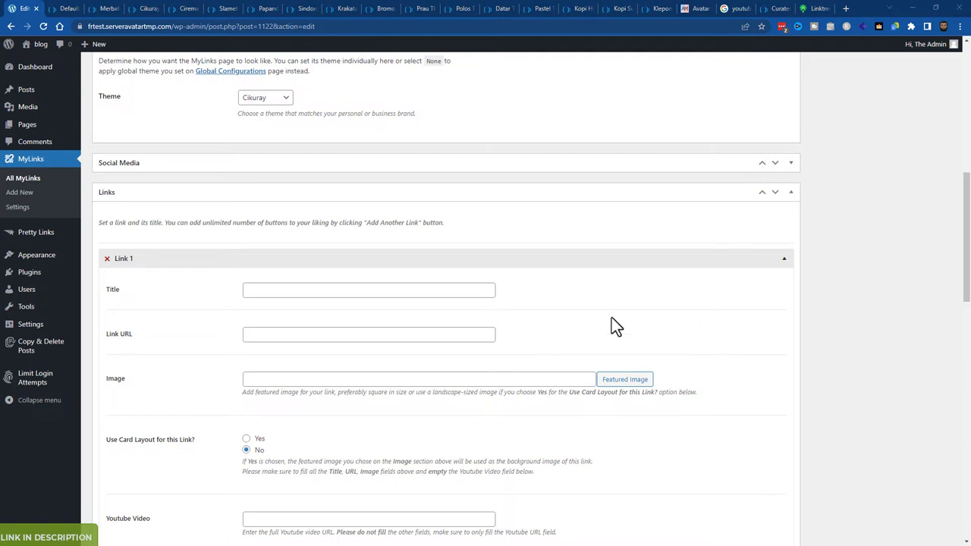
click(377, 291)
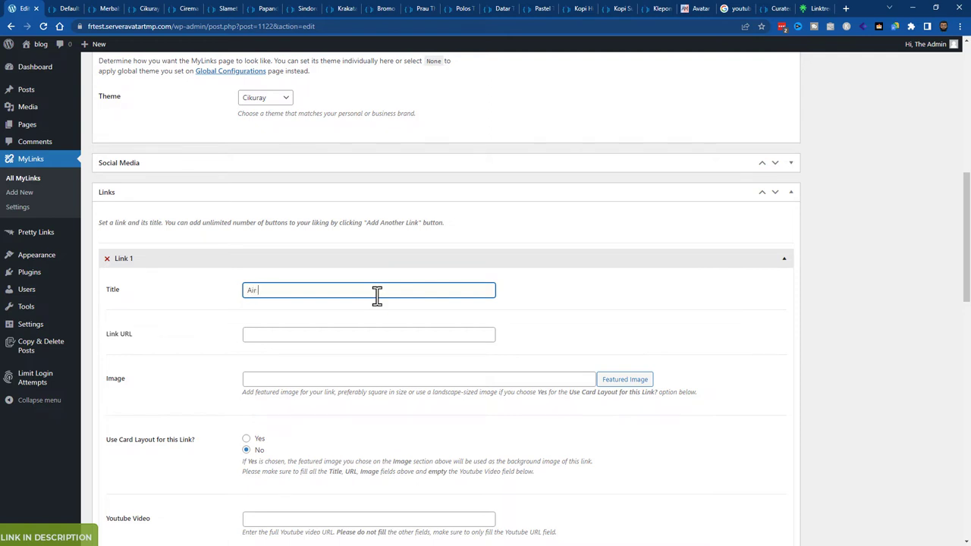
click(309, 340)
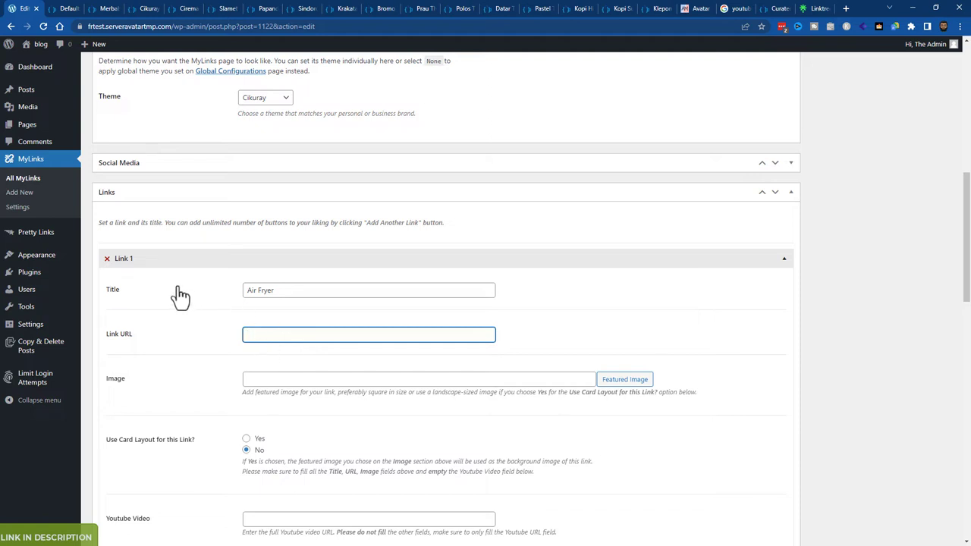
- Open Pretty Links in a separate tab beside the editor and start adding a new pretty link
mouse_move(34, 232)
ctrl+click(105, 235)
drag(662, 11, 66, 12)
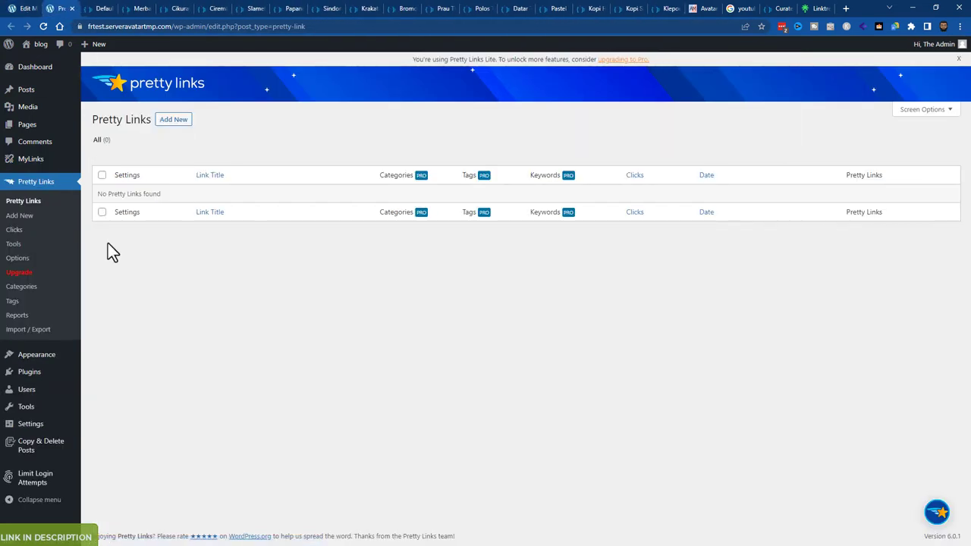
click(176, 121)
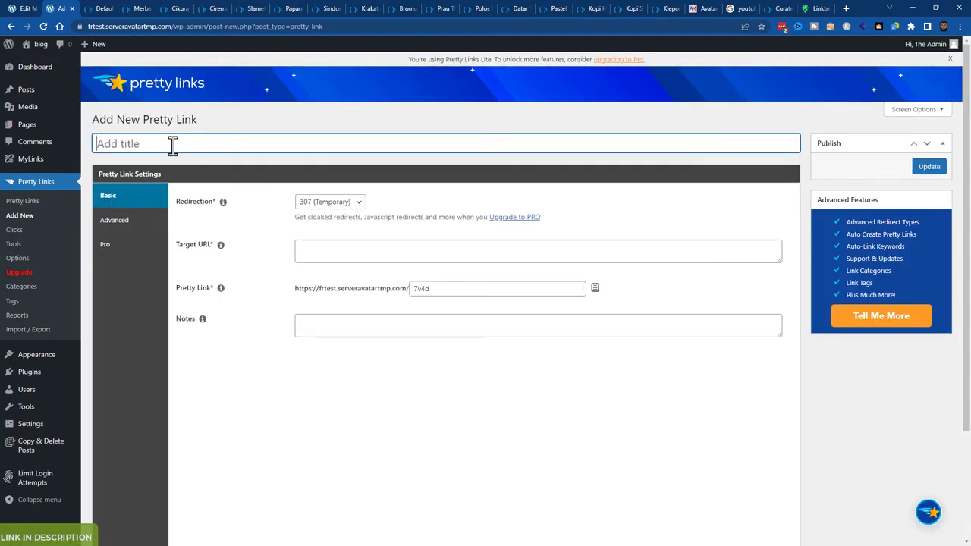
text(amazon aire fryer)
click(389, 253)
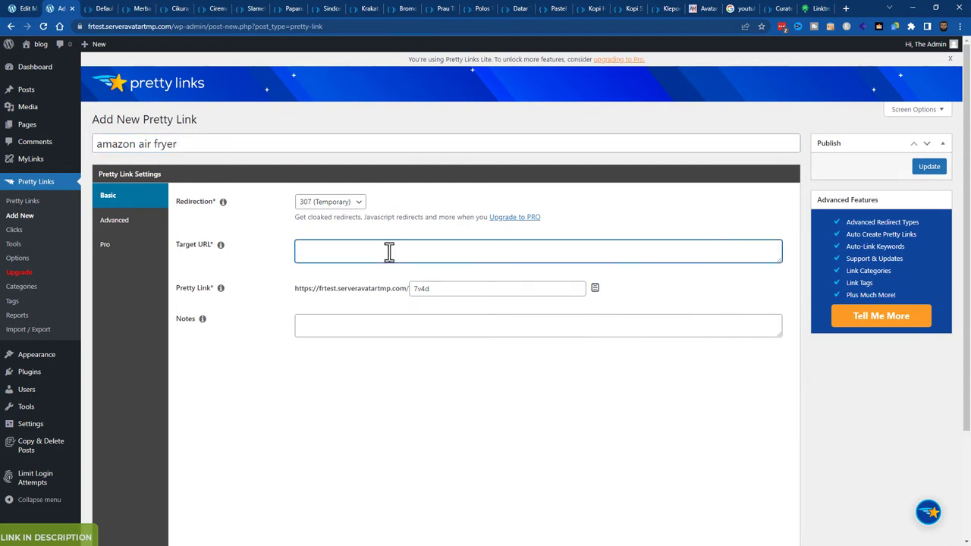
text(https//amazon.co.uk)
drag(443, 284, 385, 294)
text(airfryer)
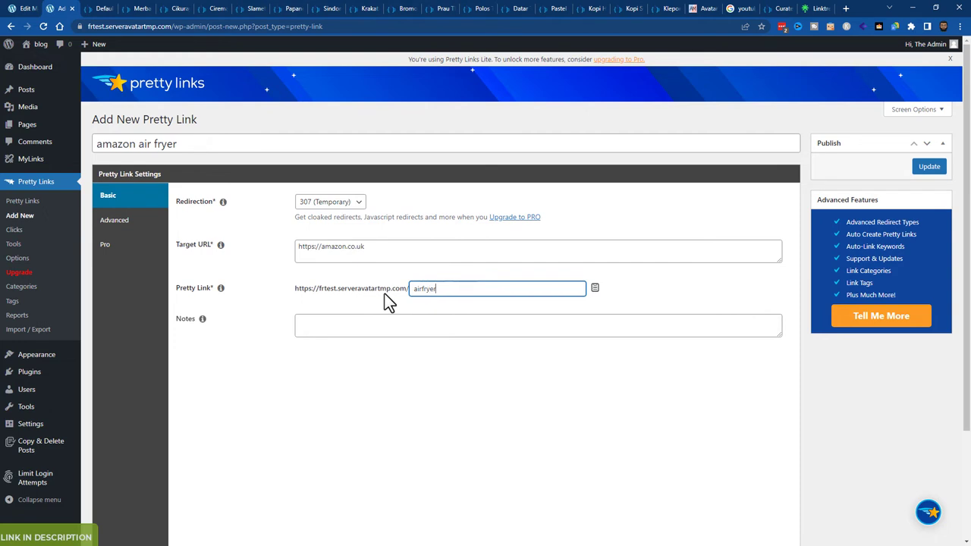
click(435, 324)
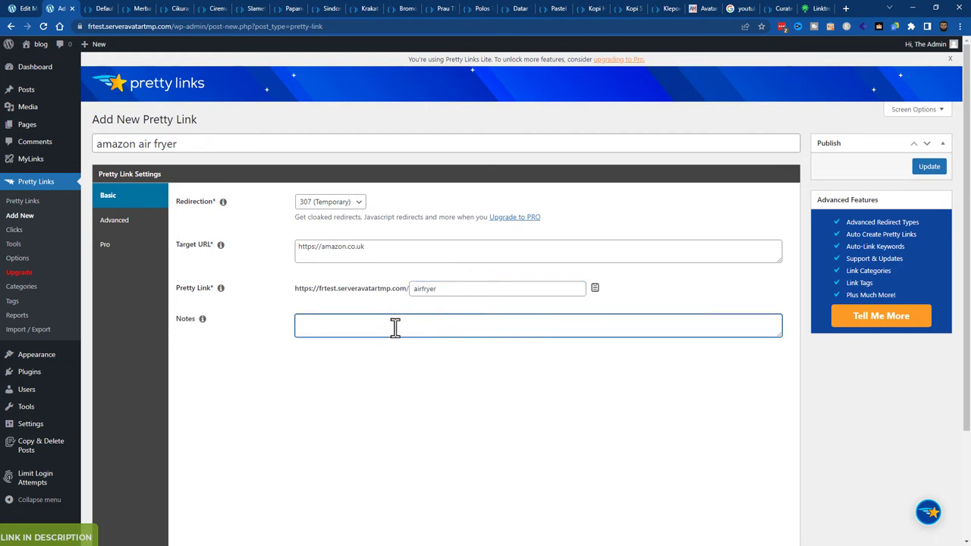
click(403, 244)
text(/affiliatelink)
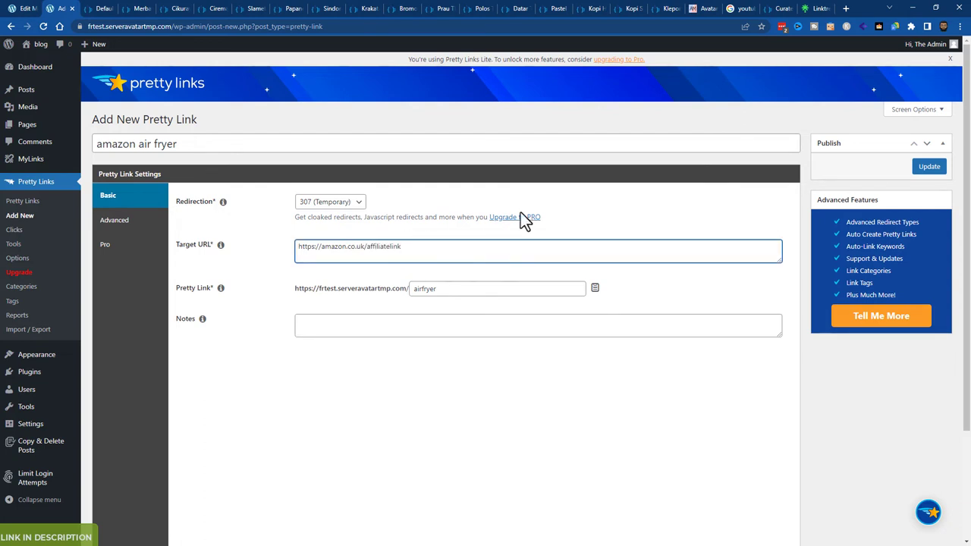
- Save the amazon air fryer pretty link and copy its short URL from the Pretty Links list
key(alt+Tab)
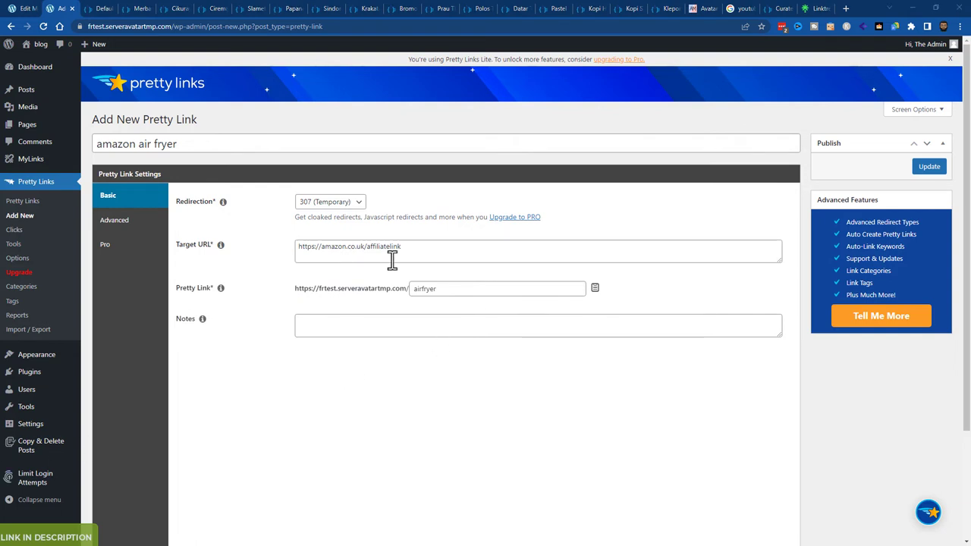
click(935, 168)
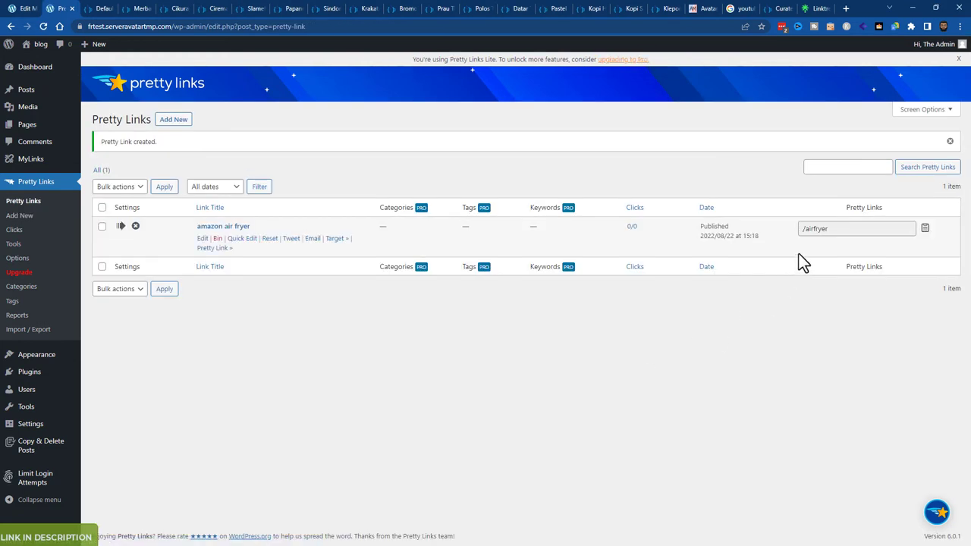
click(926, 229)
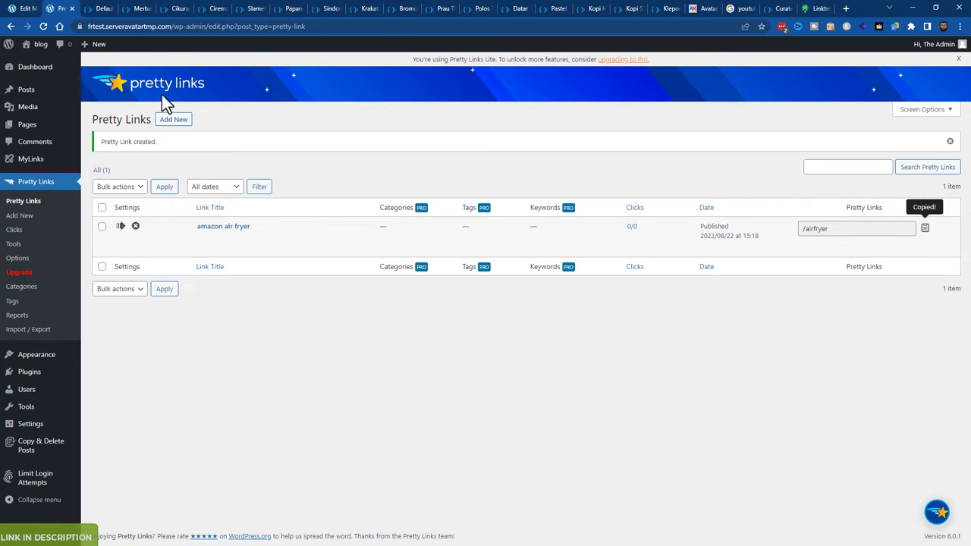
click(11, 26)
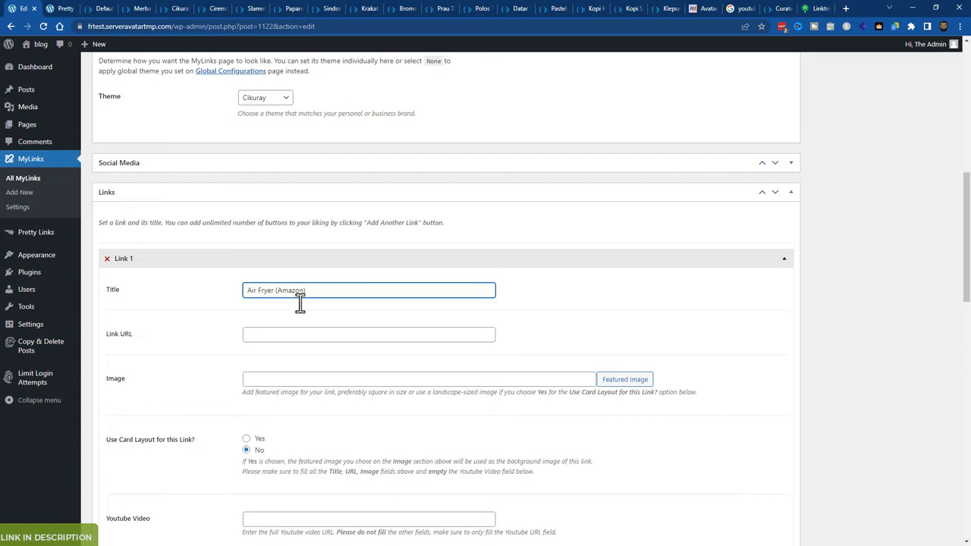
click(309, 334)
key(ctrl+v)
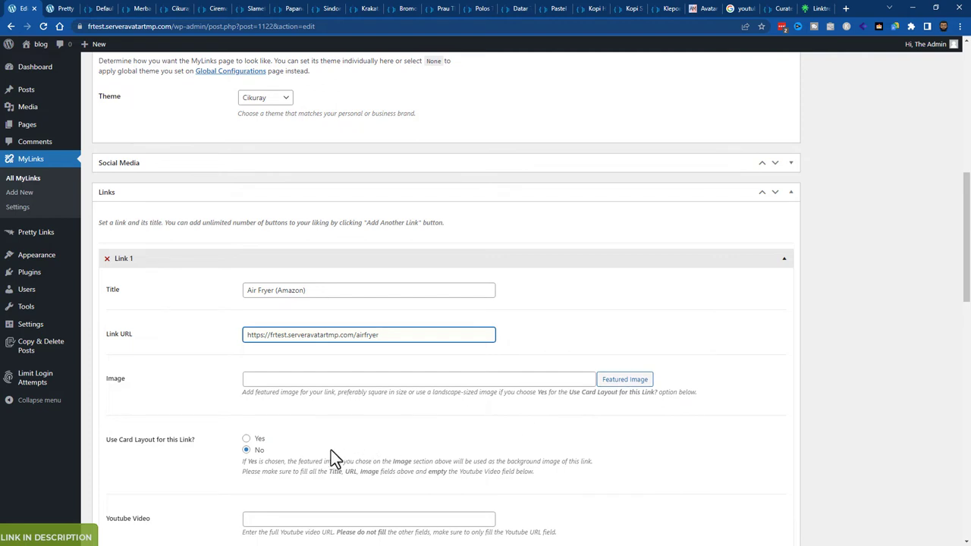
- Update the Links page and view the published version in a new tab
scroll(307, 436, down, 2)
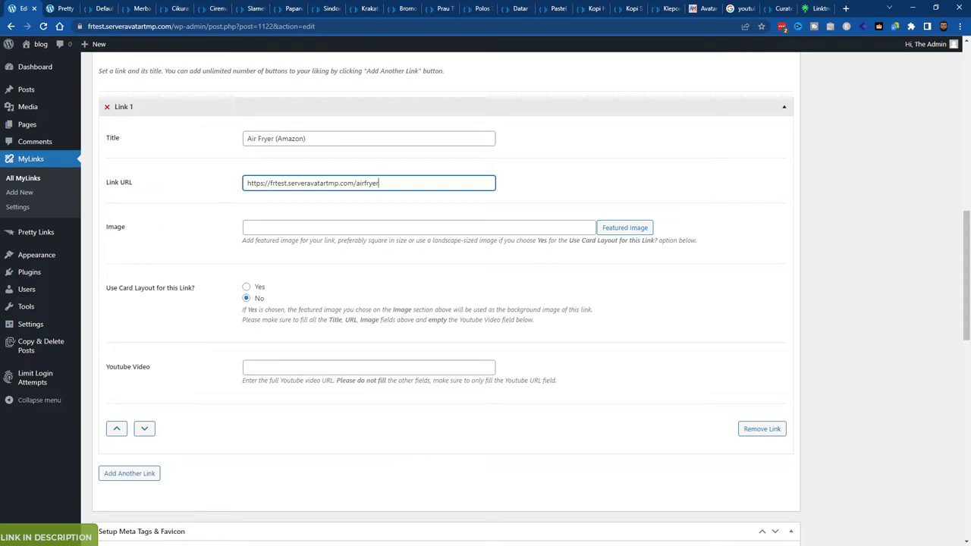
click(385, 488)
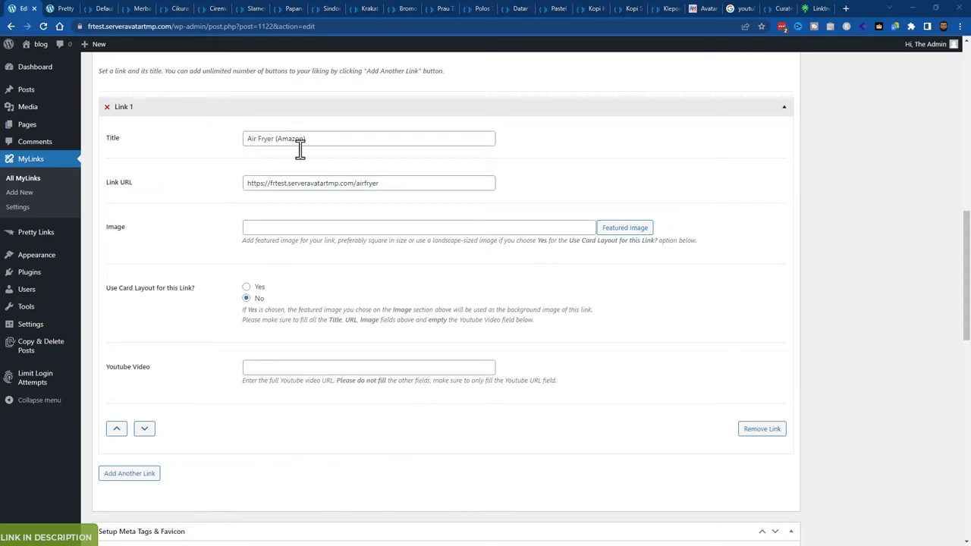
scroll(281, 368, up, 9)
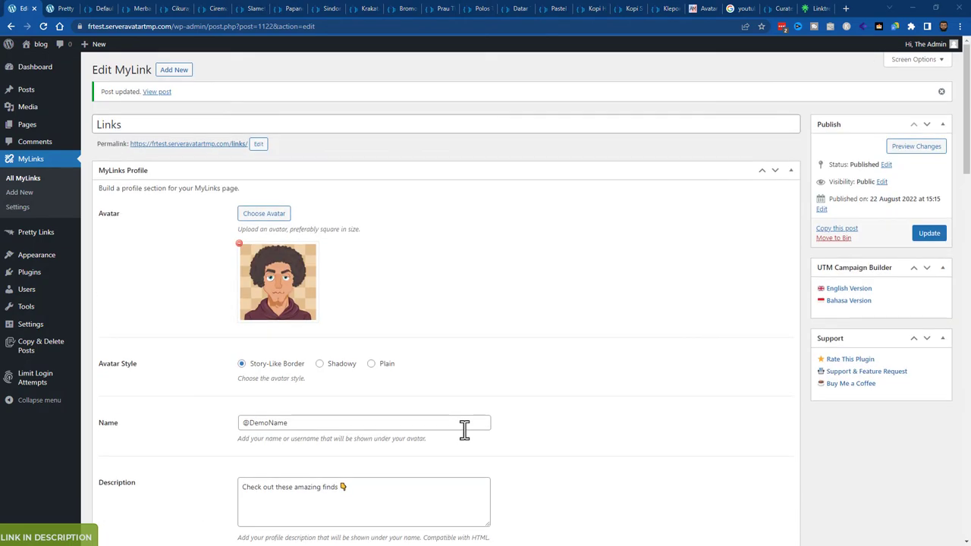
click(933, 236)
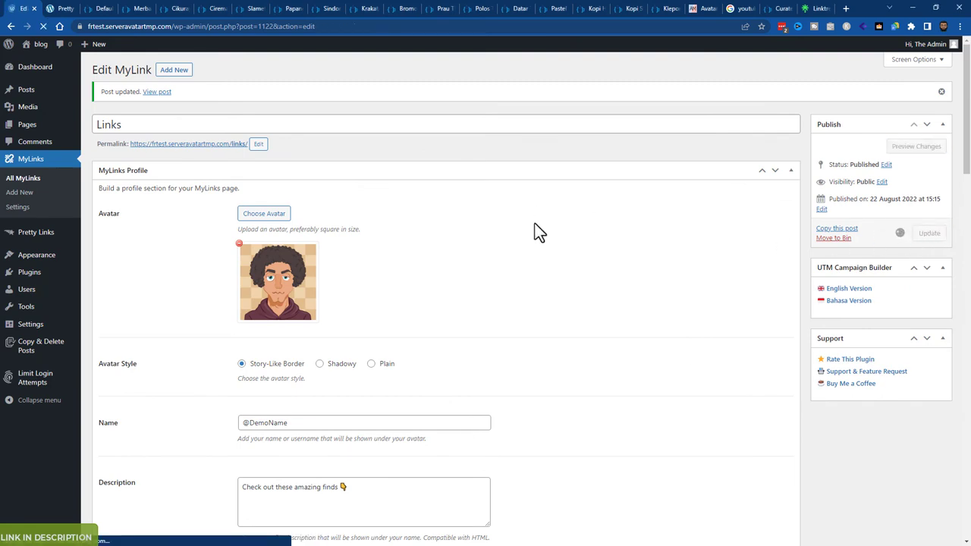
middle_click(191, 144)
click(672, 9)
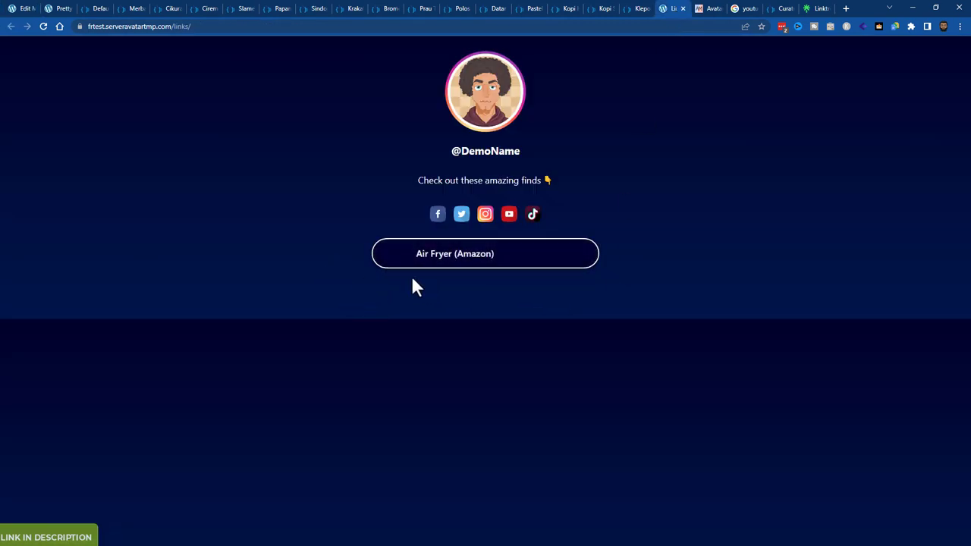
- Set the red YouTube logo from the media library as the featured image of Link 1 in the Links page editor
click(36, 7)
scroll(364, 357, down, 3)
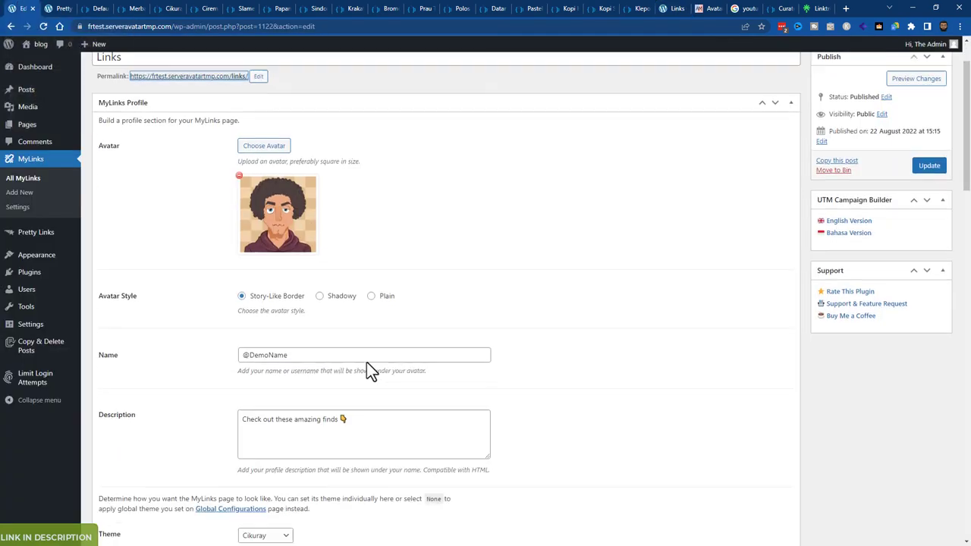
scroll(351, 336, down, 4)
scroll(347, 336, up, 2)
scroll(344, 332, down, 5)
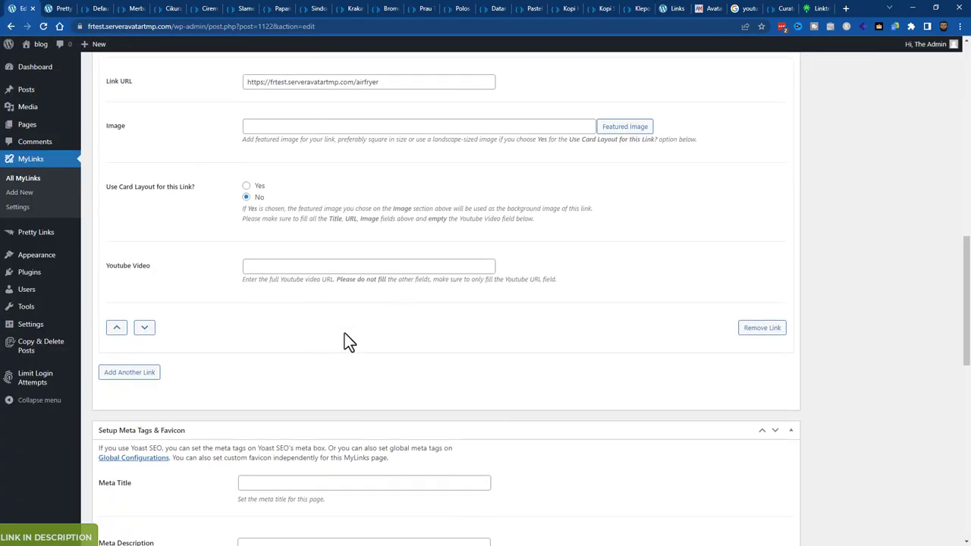
click(628, 129)
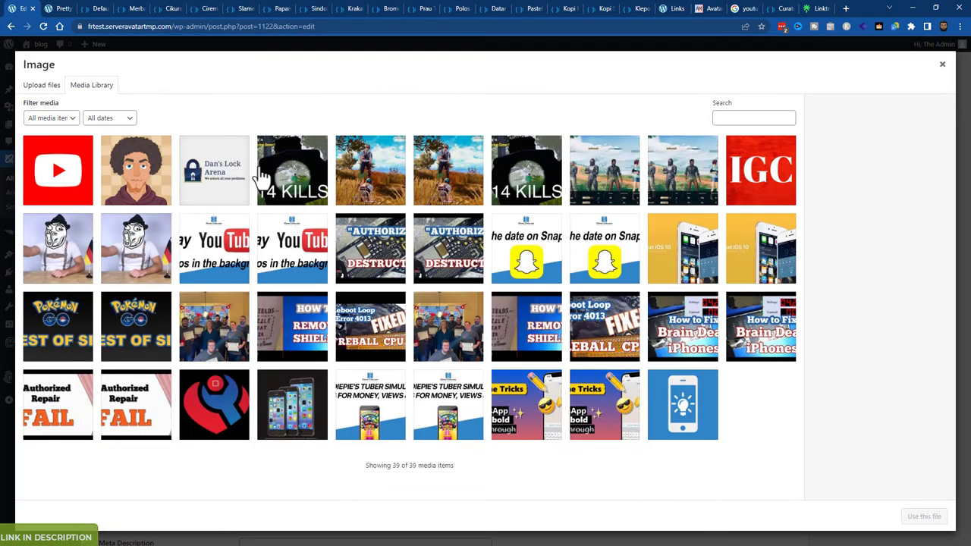
click(68, 177)
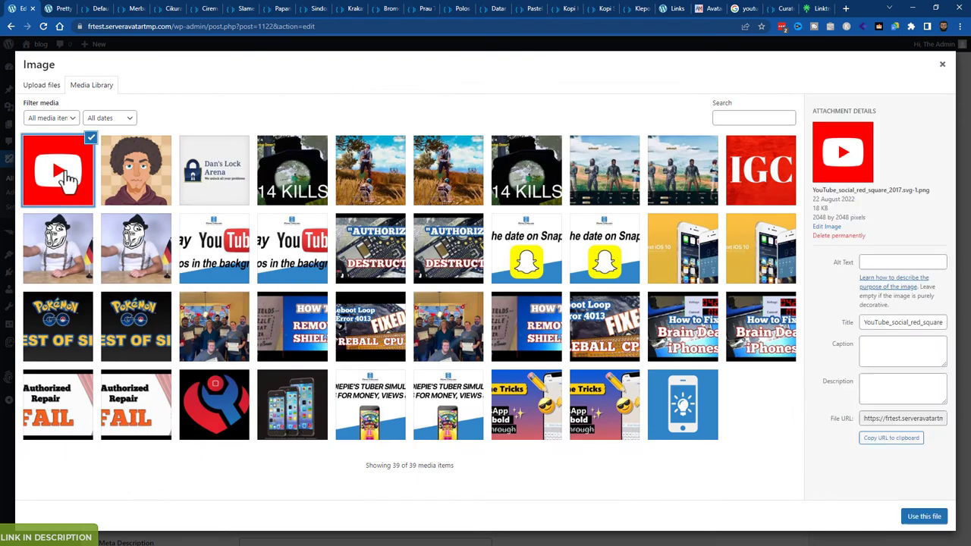
click(921, 516)
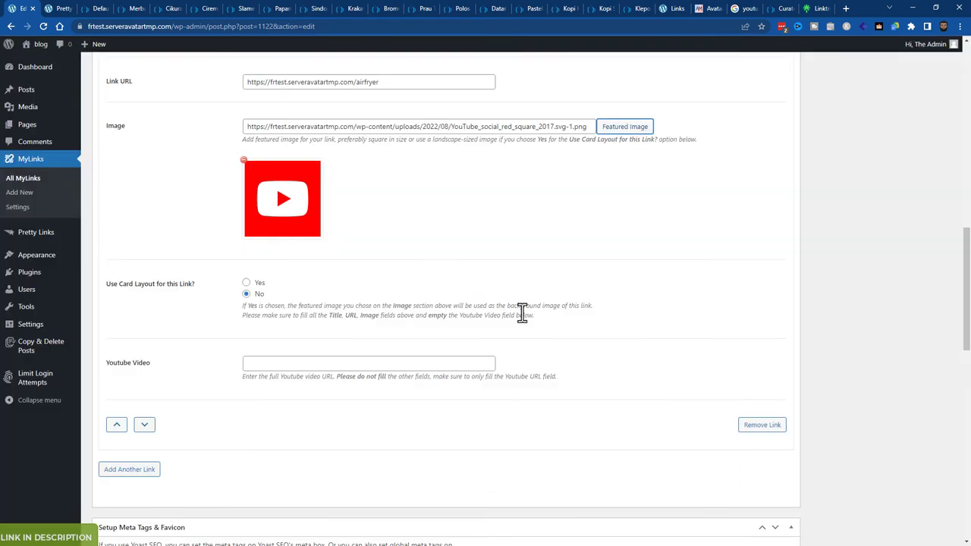
- Update the Links page with the featured image and view the published page
scroll(744, 343, up, 10)
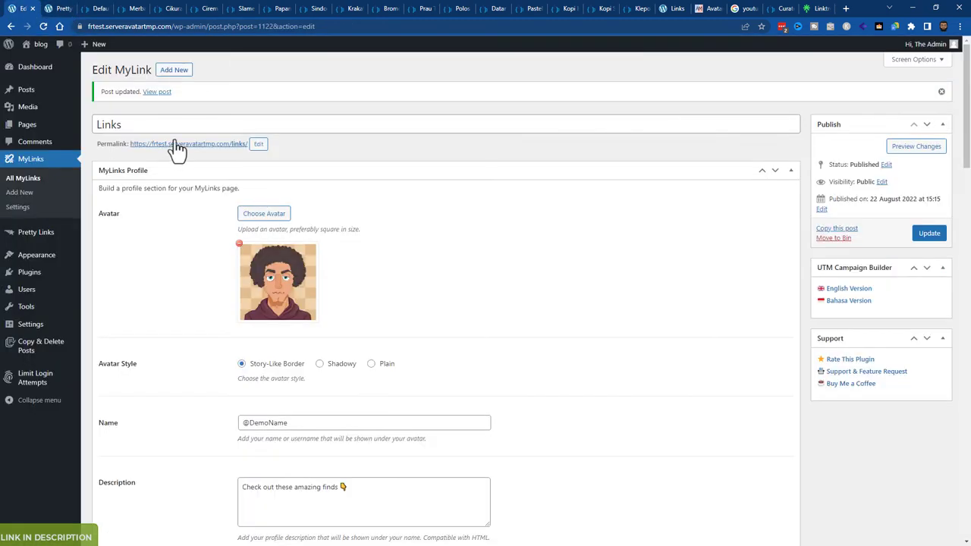
triple_click(176, 144)
click(676, 10)
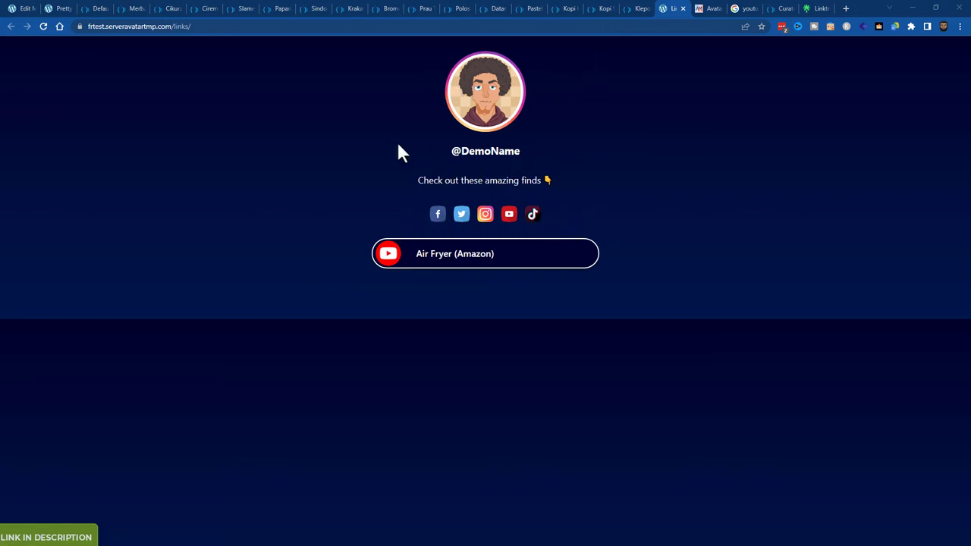
- Create a new MyLink page from the MyLinks list and title it "Main"
click(64, 8)
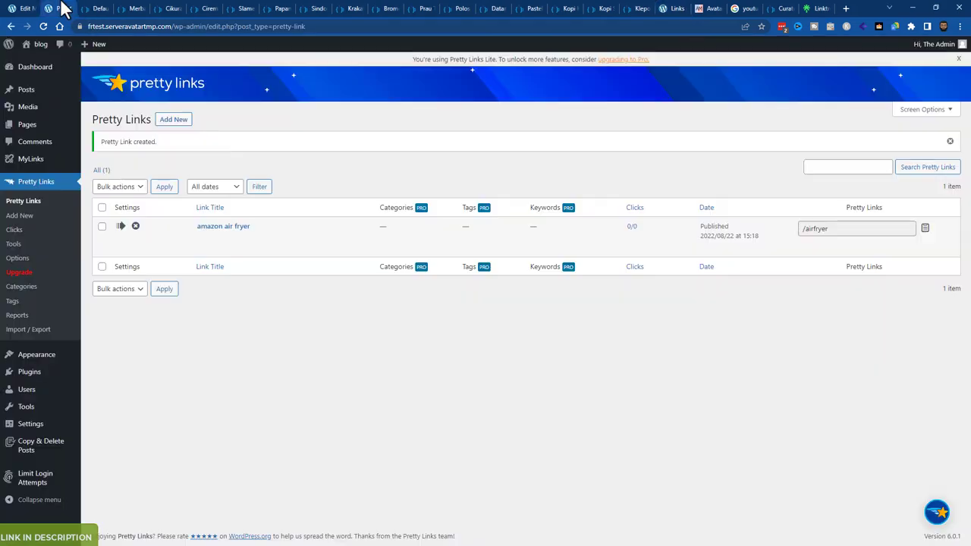
click(15, 8)
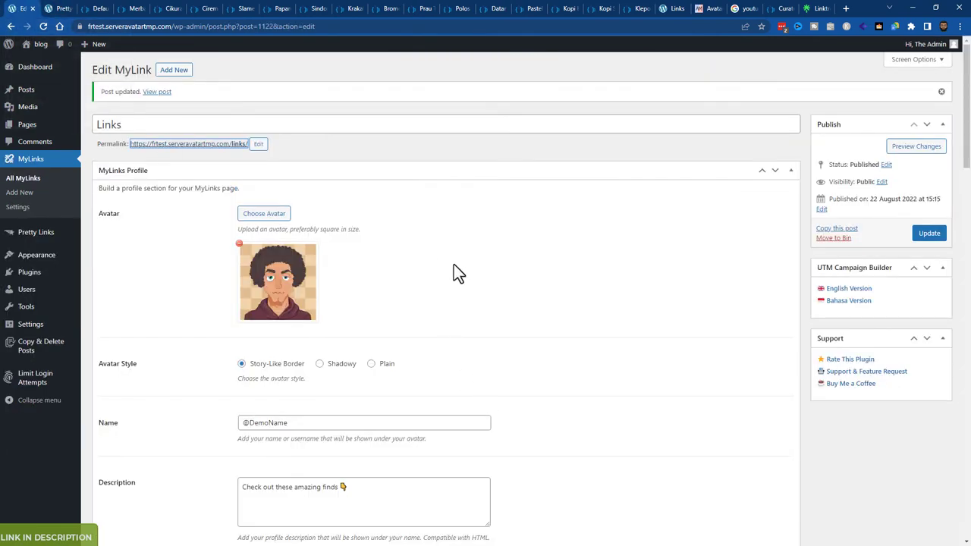
scroll(456, 273, down, 4)
scroll(498, 332, down, 2)
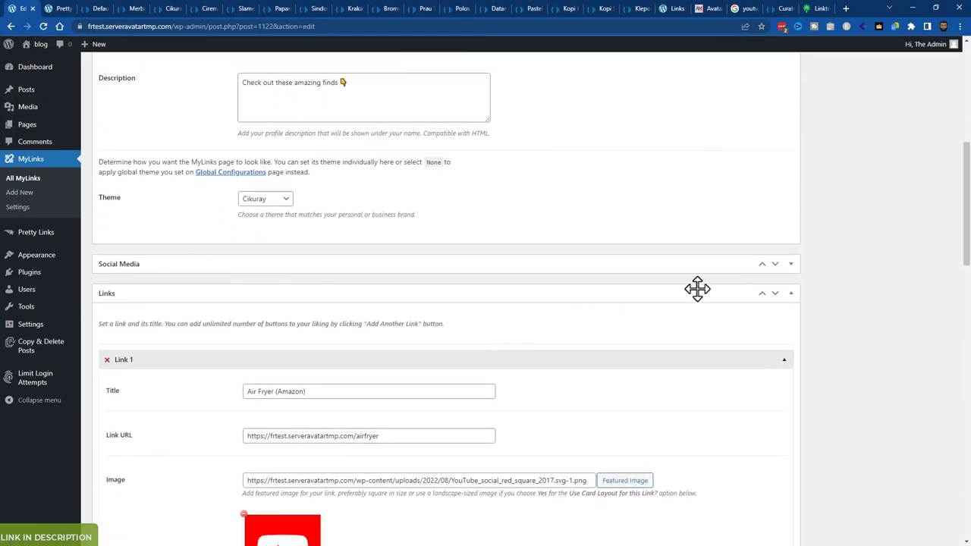
scroll(442, 348, down, 3)
scroll(440, 349, up, 3)
click(25, 181)
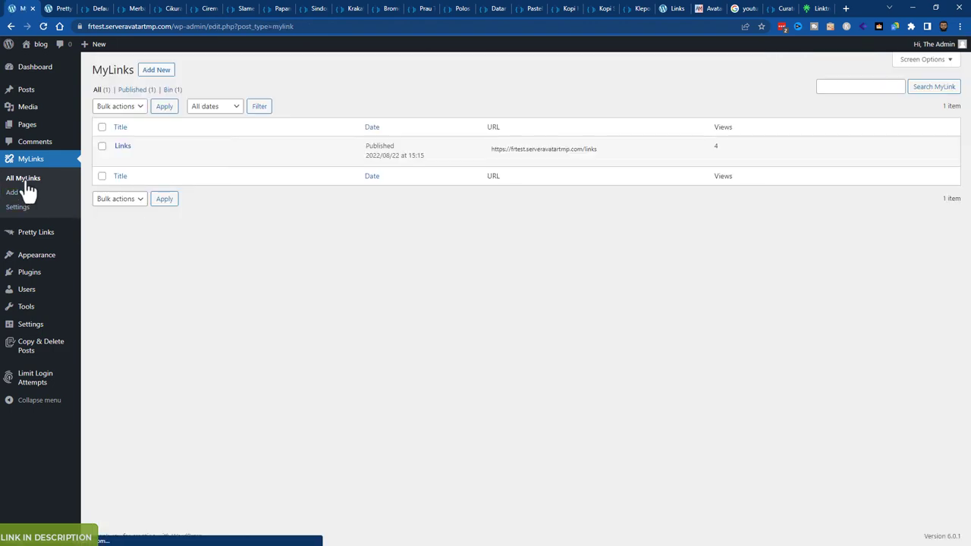
click(150, 76)
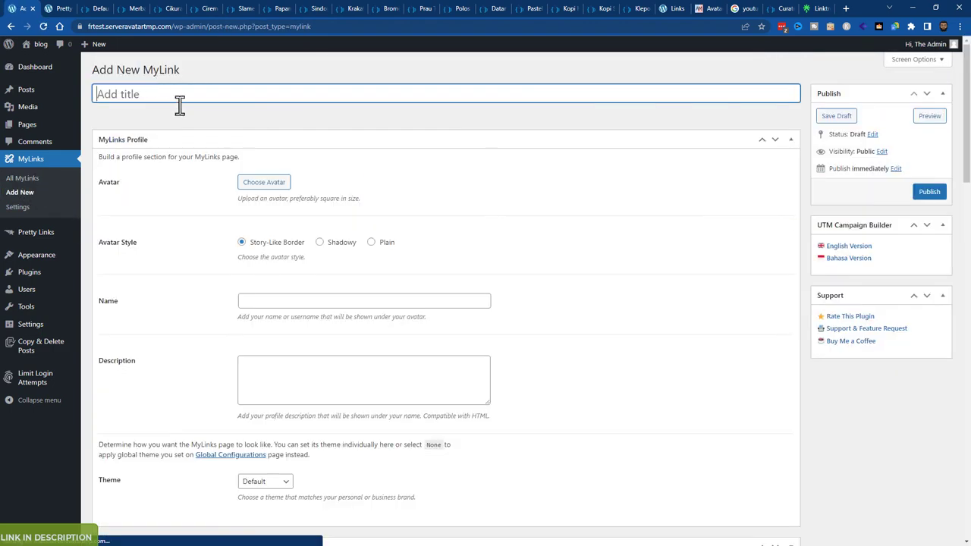
text(Main)
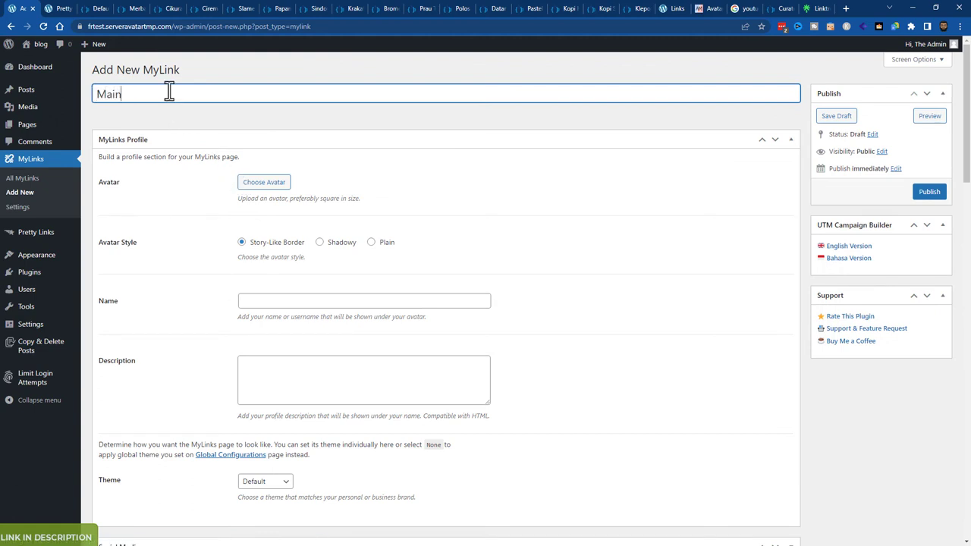
click(529, 236)
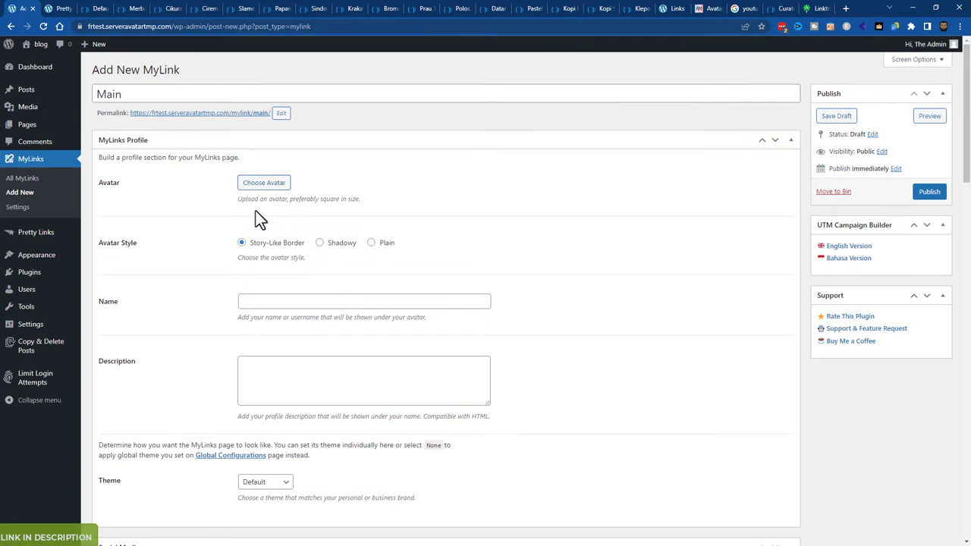
click(258, 184)
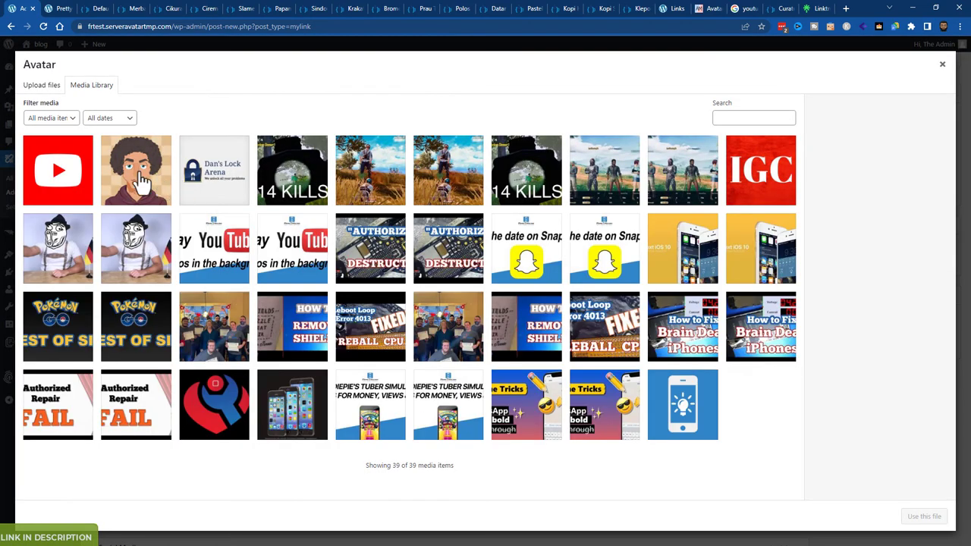
click(141, 182)
click(920, 517)
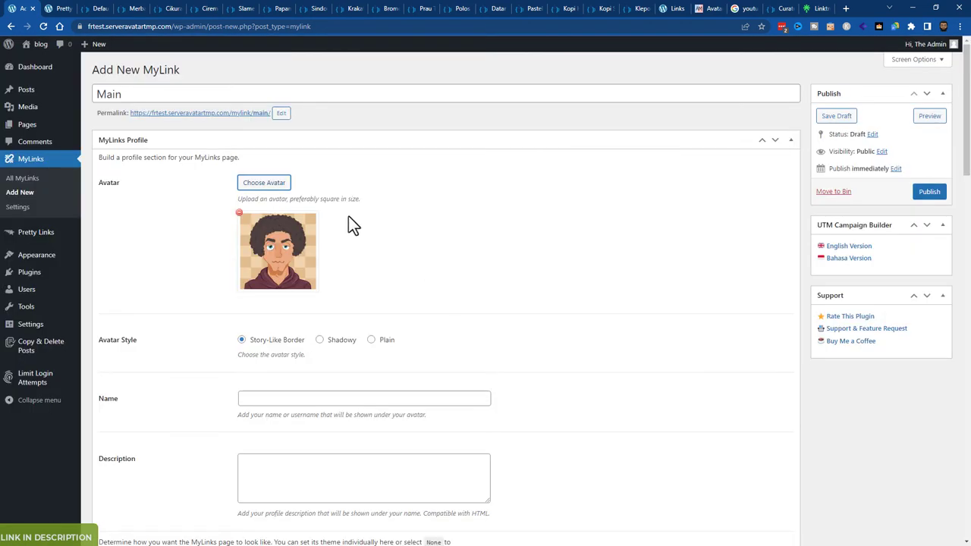
click(294, 398)
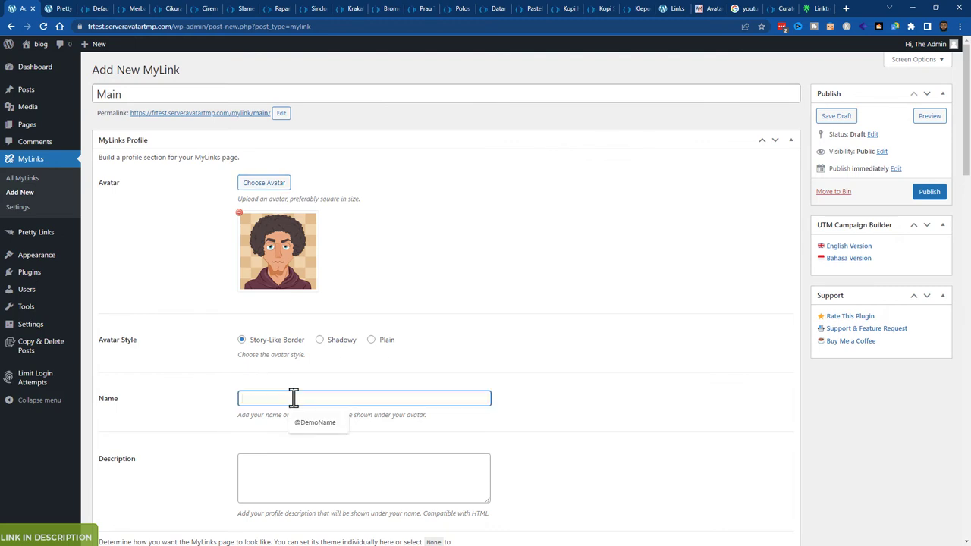
click(316, 422)
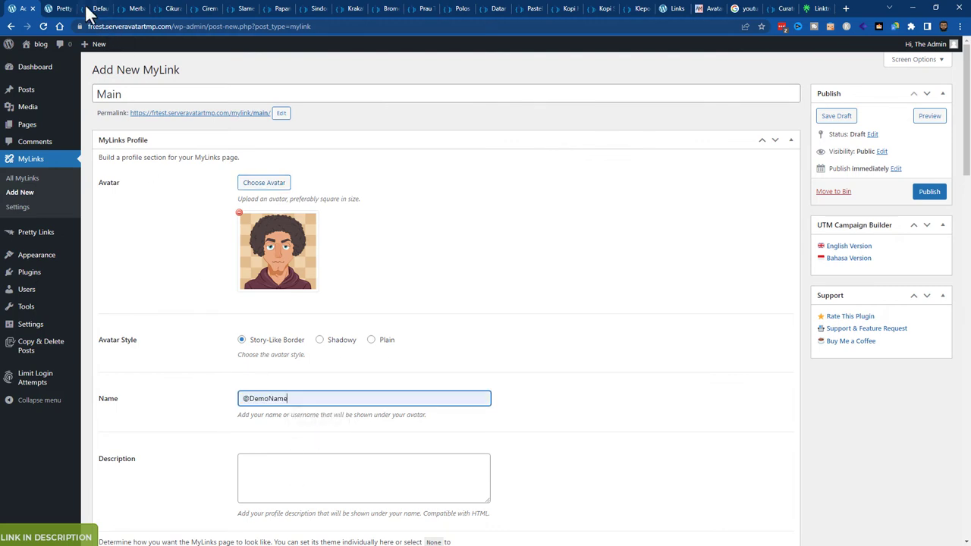
- Copy the description "Check out these amazing finds 👇" from the published Links page into the Main page's description
click(61, 9)
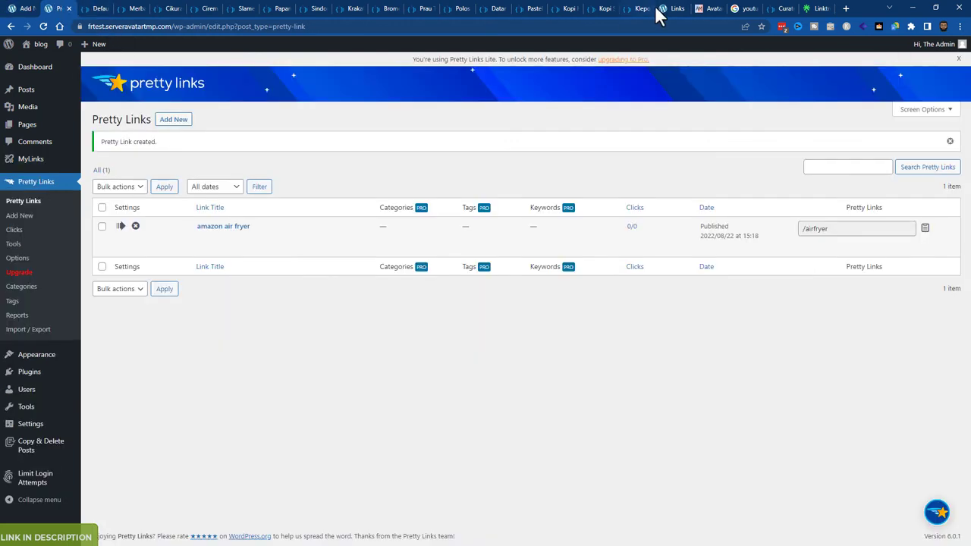
drag(657, 7, 94, 9)
drag(559, 175, 419, 183)
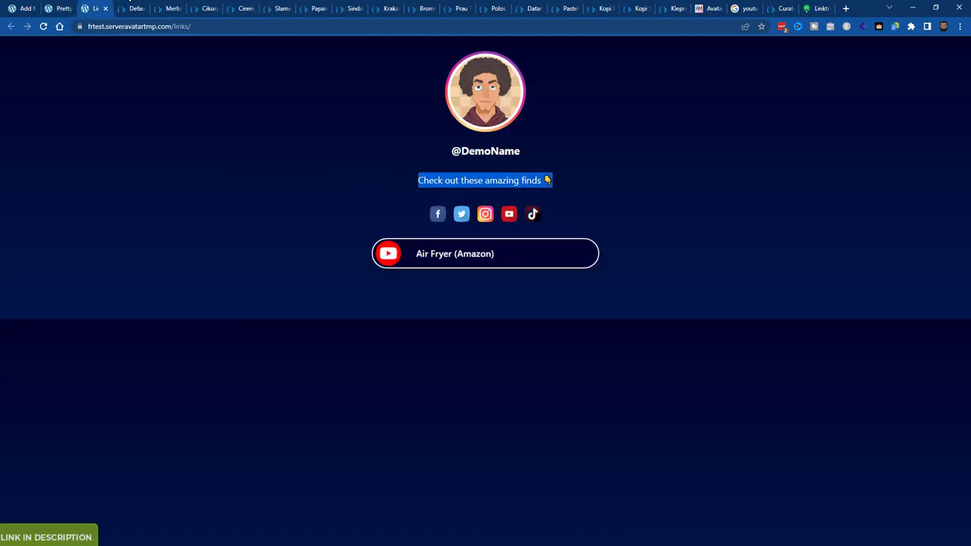
click(61, 8)
click(21, 9)
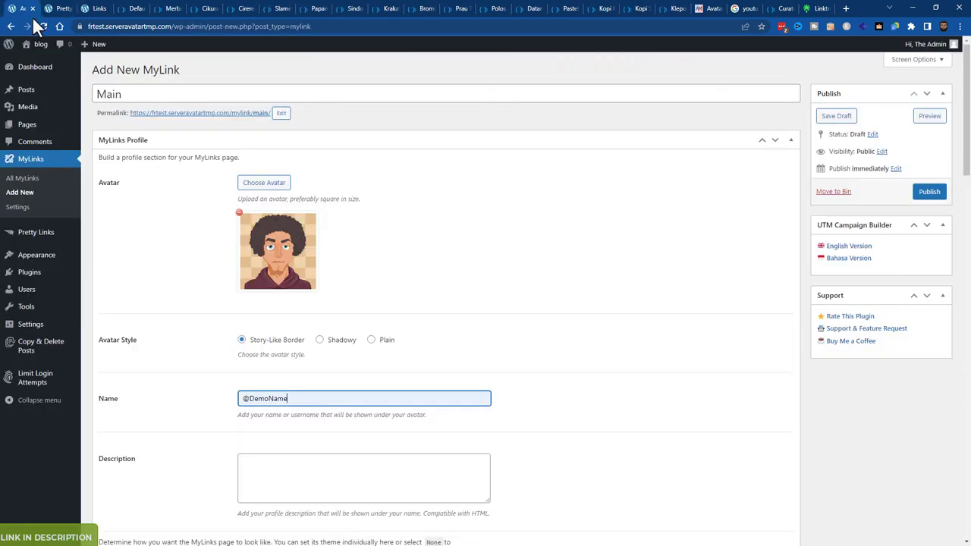
click(323, 464)
text(Check out these amazing finds 👇)
- Try the Cikuray theme for the Main page and return the theme to Default
scroll(415, 462, down, 3)
click(265, 326)
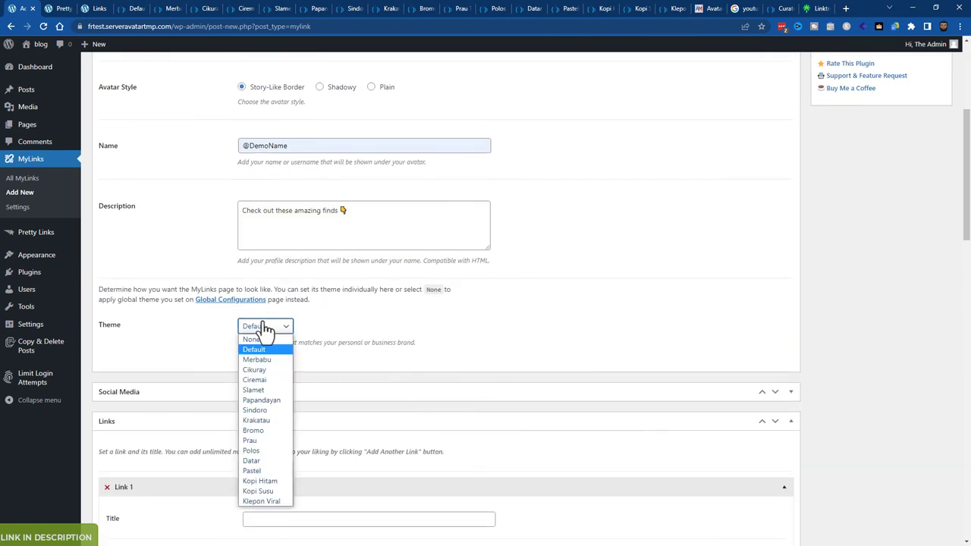
click(258, 369)
scroll(478, 312, down, 2)
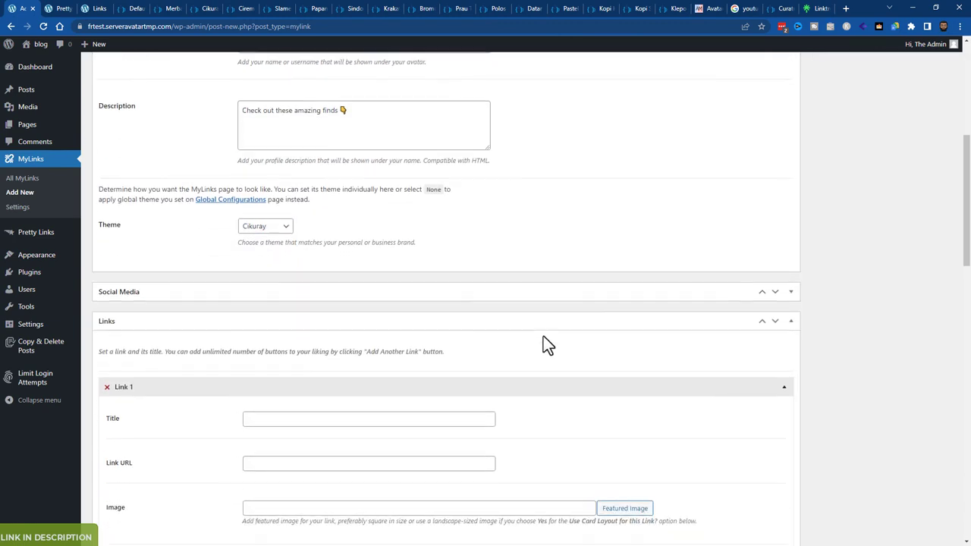
click(270, 231)
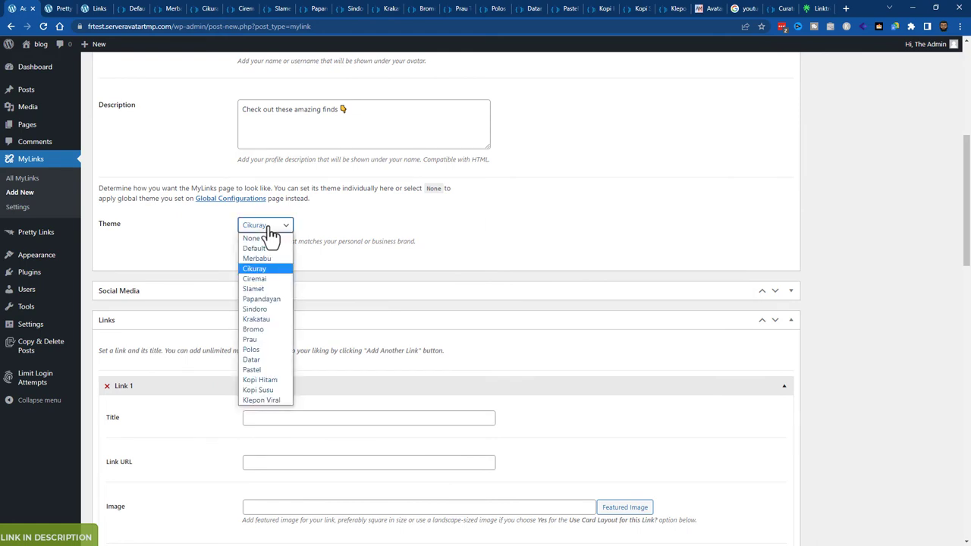
click(274, 250)
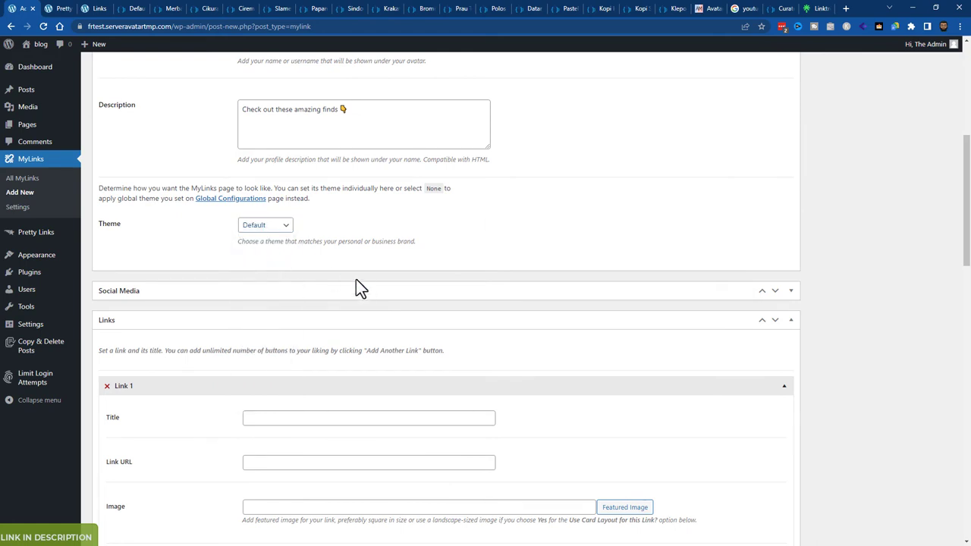
- Publish the Main page, view its live version in a new tab and close that tab
click(792, 292)
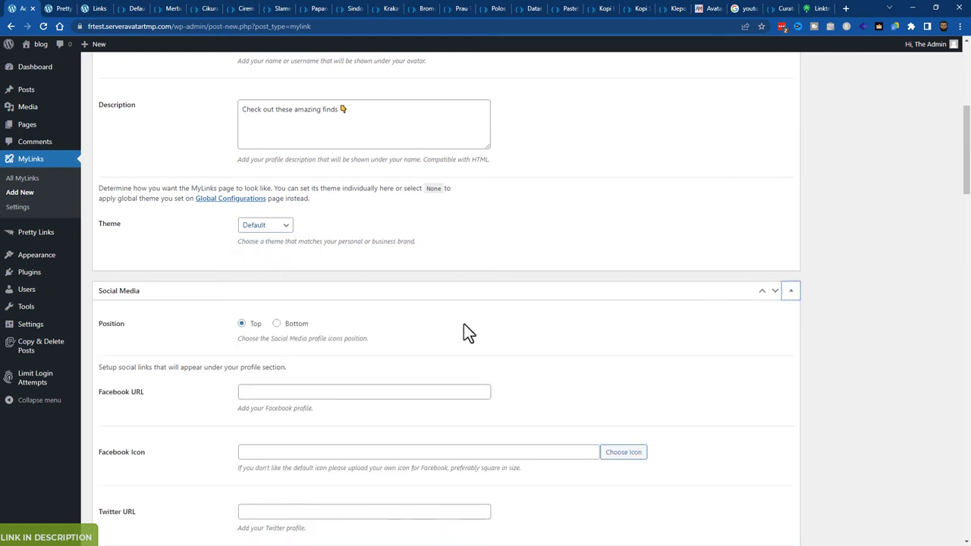
scroll(546, 334, up, 5)
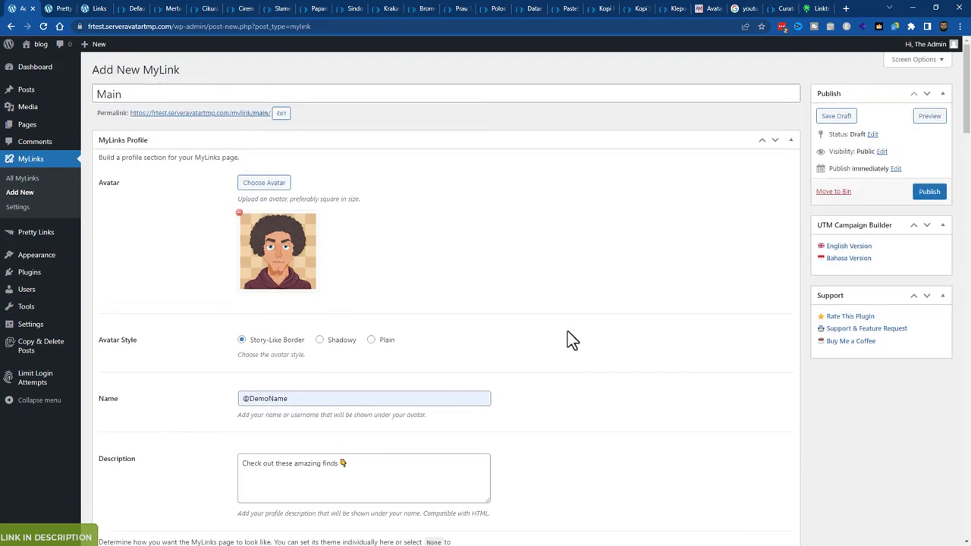
click(929, 192)
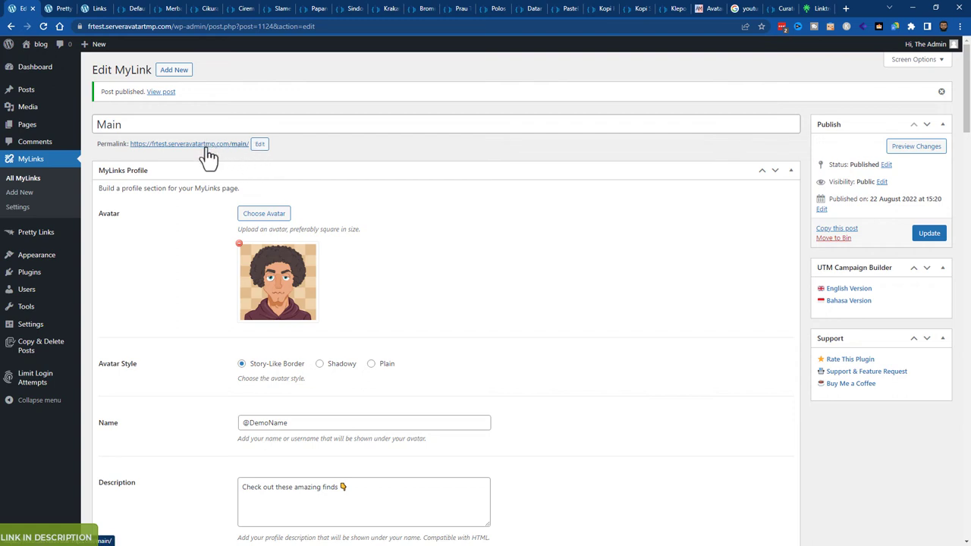
middle_click(207, 153)
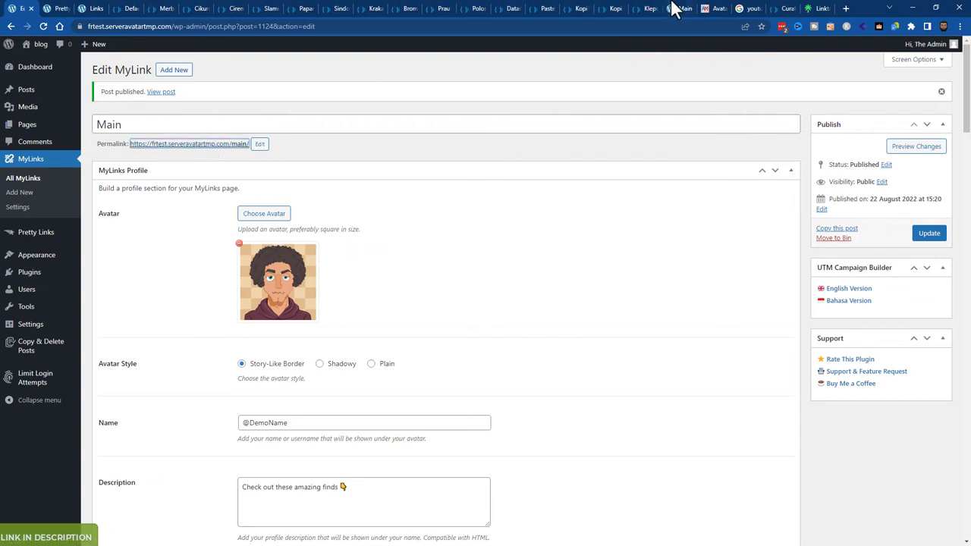
click(672, 8)
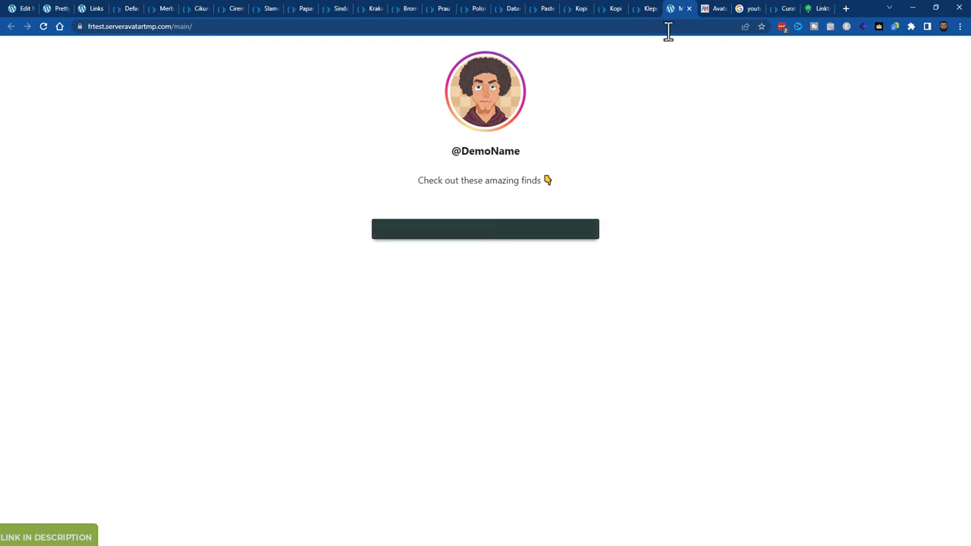
click(689, 8)
- Copy the web address of the published Links page
click(91, 8)
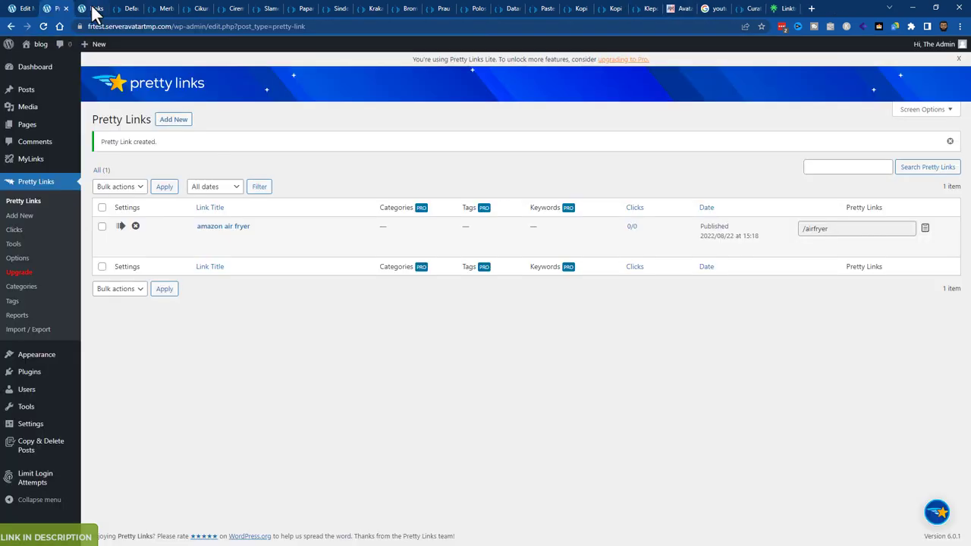
click(21, 9)
scroll(366, 290, down, 3)
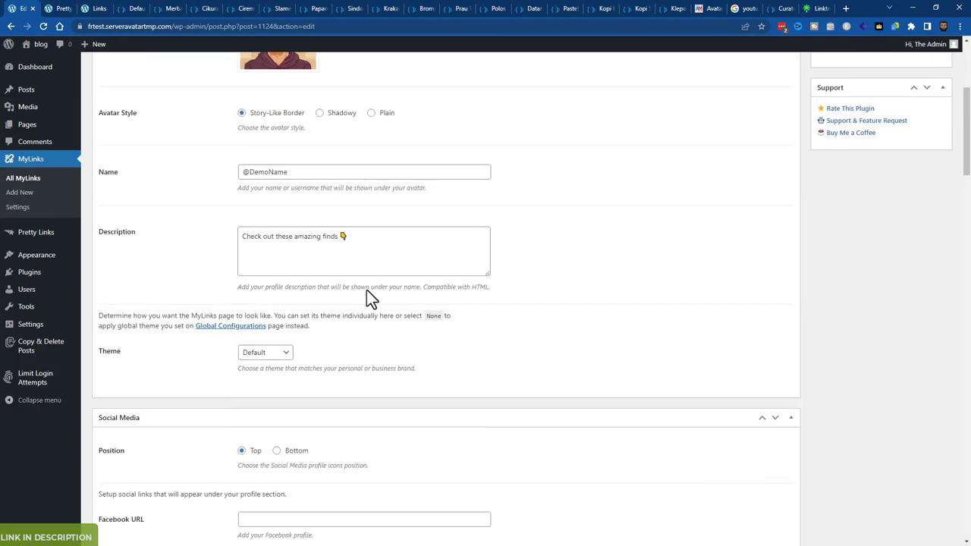
click(100, 8)
click(167, 27)
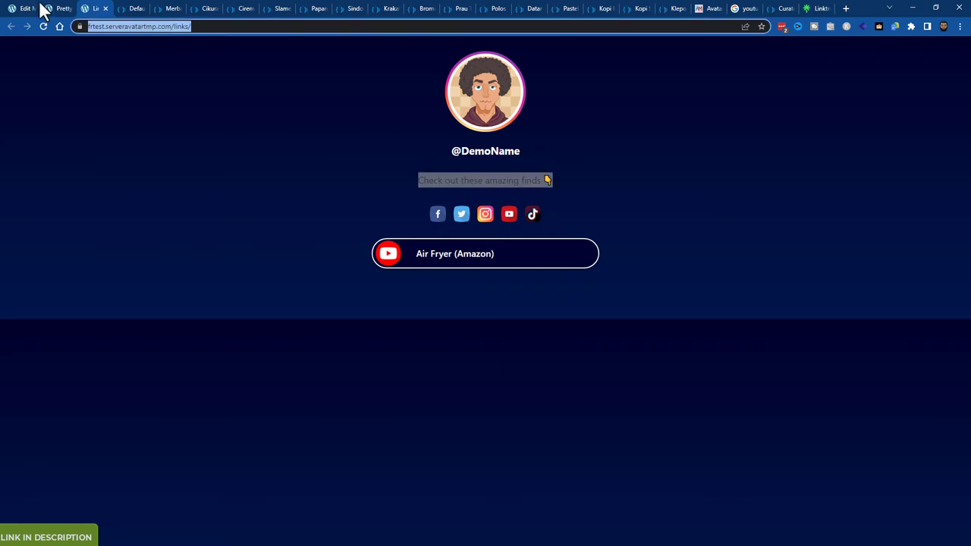
- Back in the Main page editor, title Link 1 "Amazon Finds"
click(16, 9)
scroll(242, 274, down, 2)
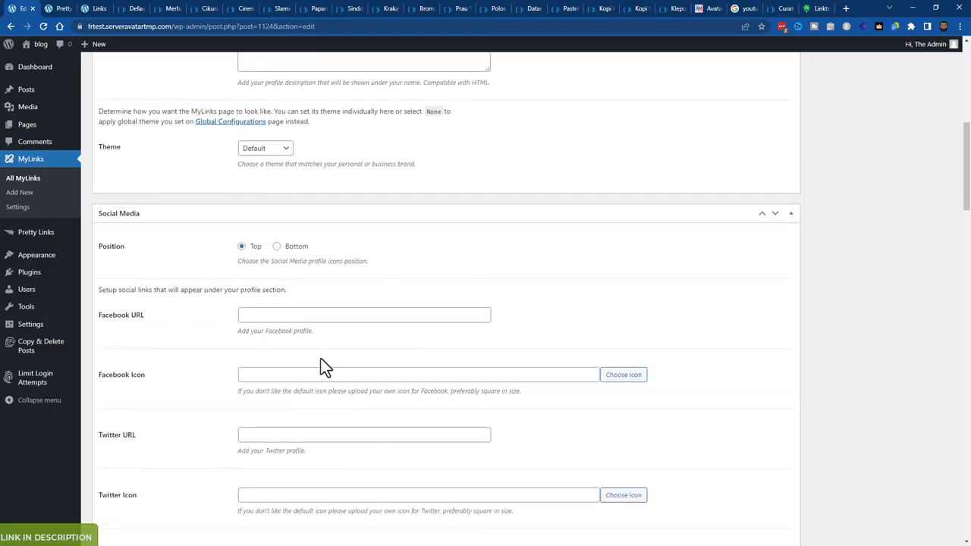
scroll(288, 351, down, 10)
scroll(279, 372, down, 3)
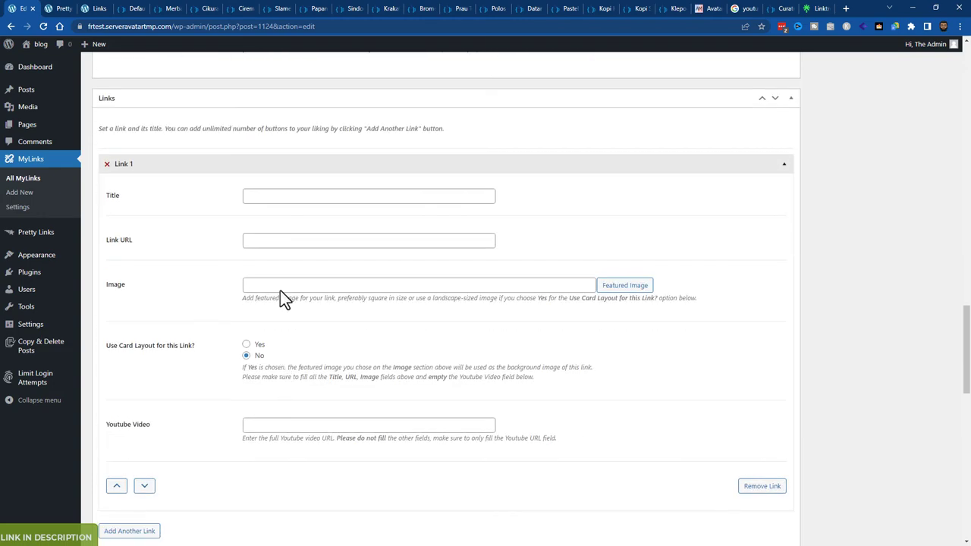
click(276, 195)
text(Amaz)
key(BackSpace)
key(BackSpace)
key(BackSpace)
text(mazon)
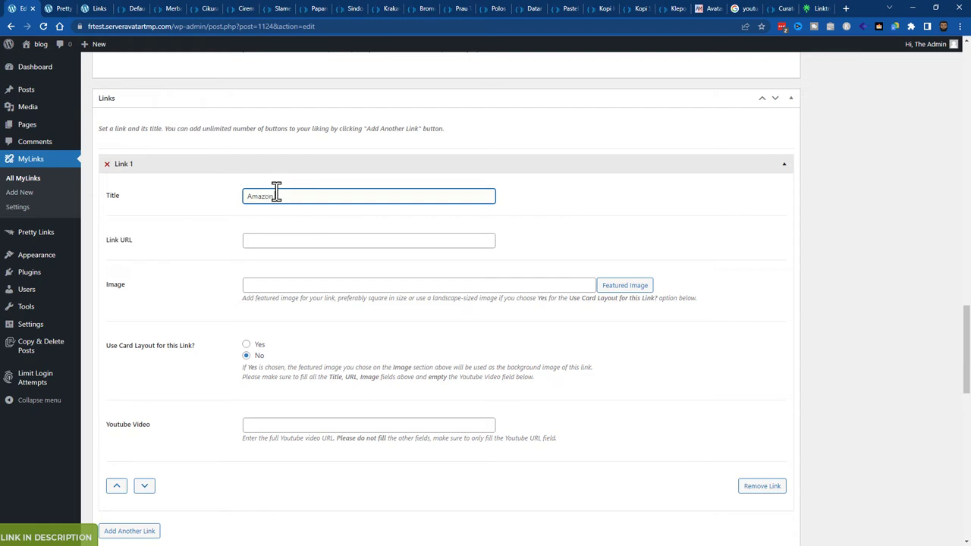
text( Finds)
key(Tab)
text(https://frtest.serveravatartmp.com/link/)
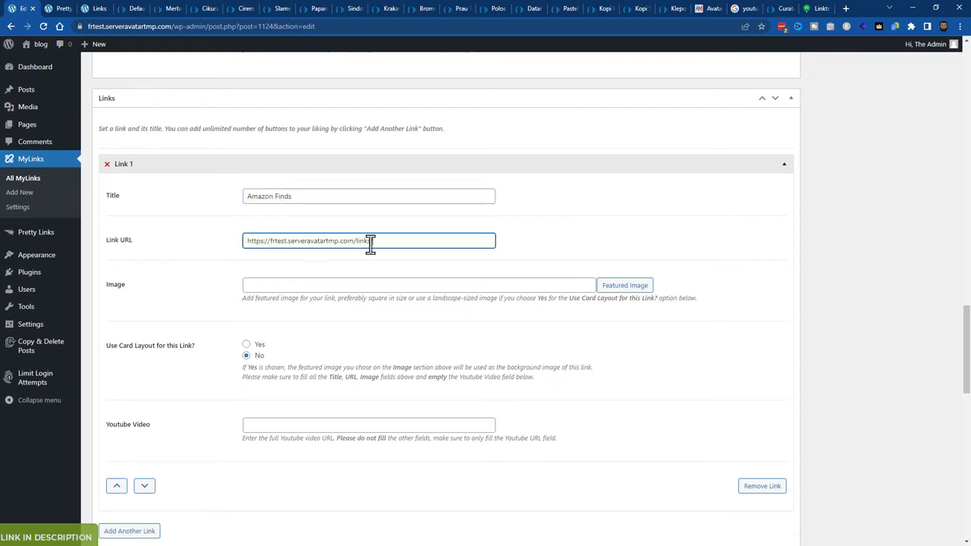
key(BackSpace)
text(s/)
- Check the Links entry and its copy options in the MyLinks list in a new tab, and return to Link 1's URL in the Main editor
middle_click(23, 179)
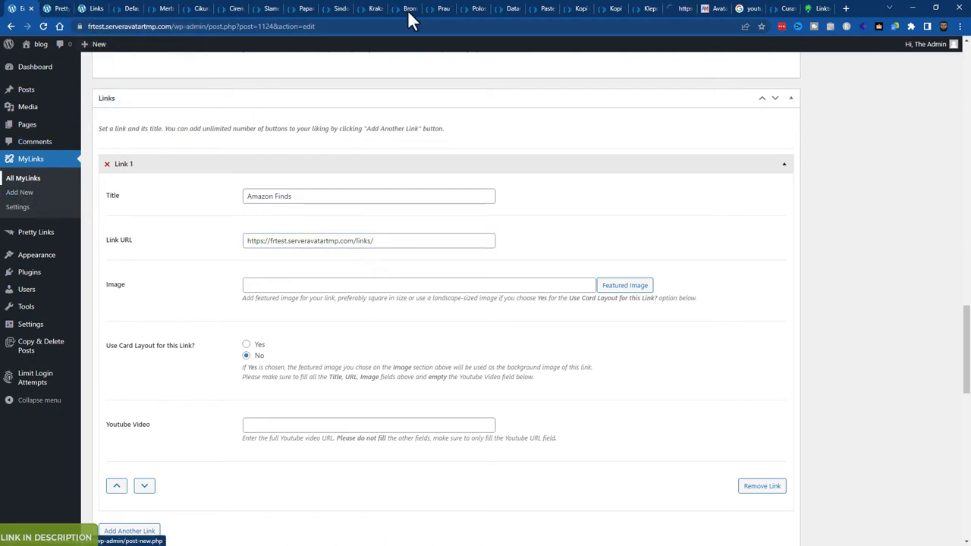
click(679, 8)
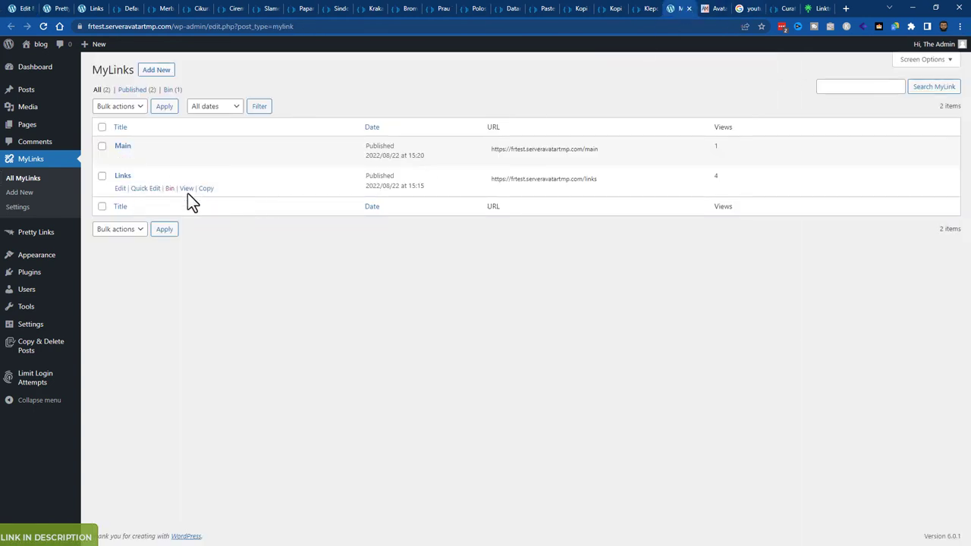
mouse_move(207, 193)
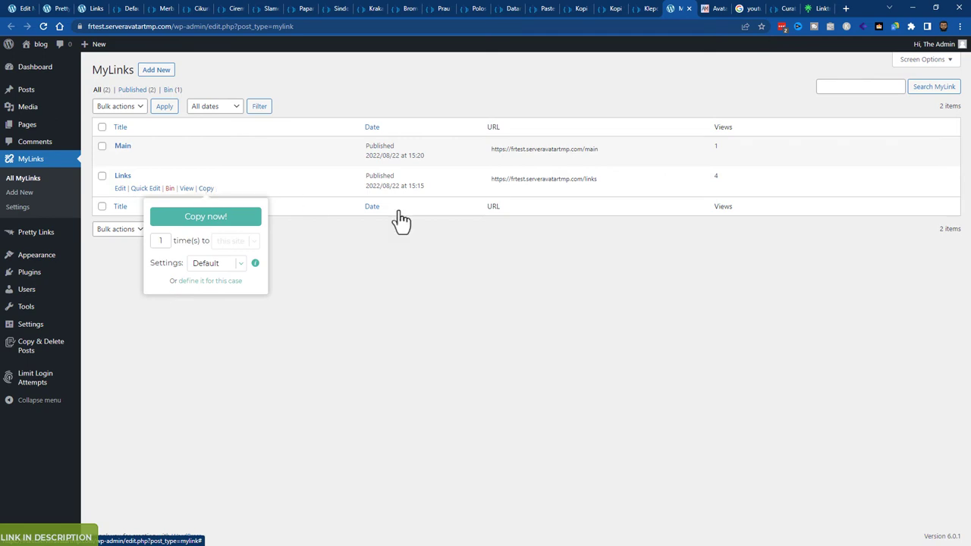
key(ctrl+1)
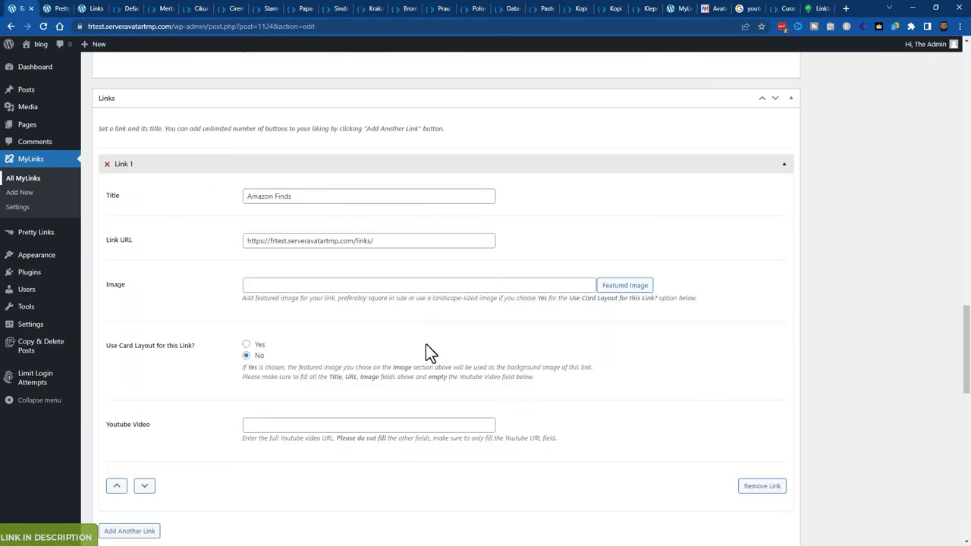
click(395, 241)
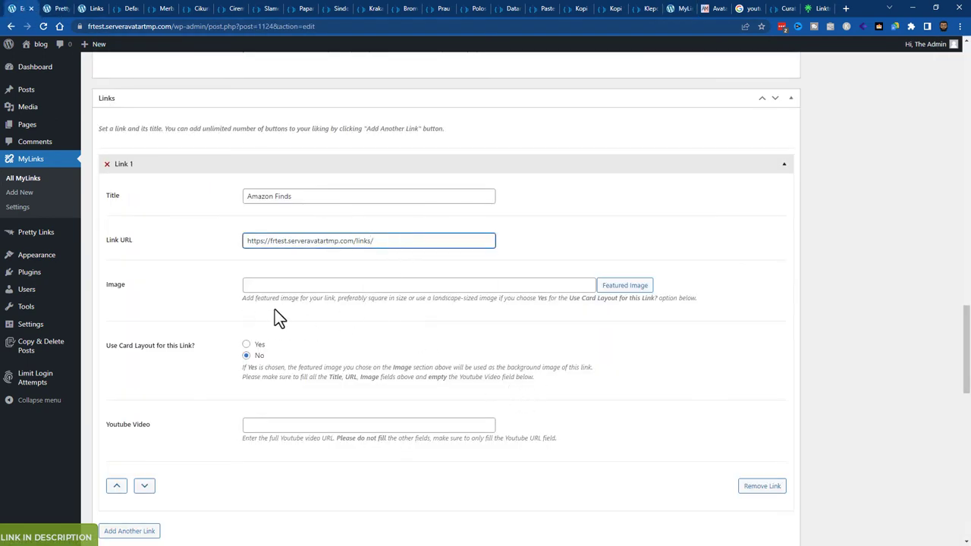
- Set the red IGC picture from the media library as Link 1's image and update the Main page
scroll(628, 314, down, 2)
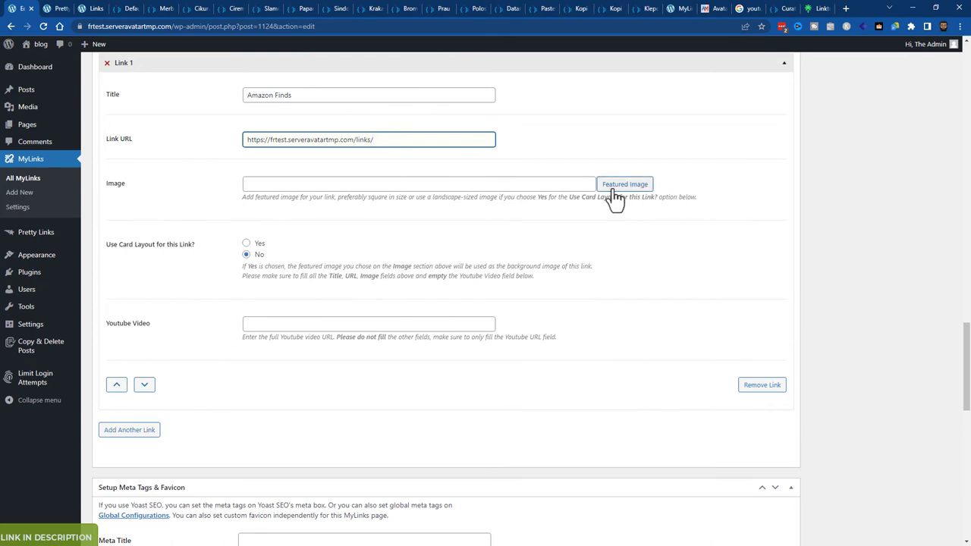
click(614, 194)
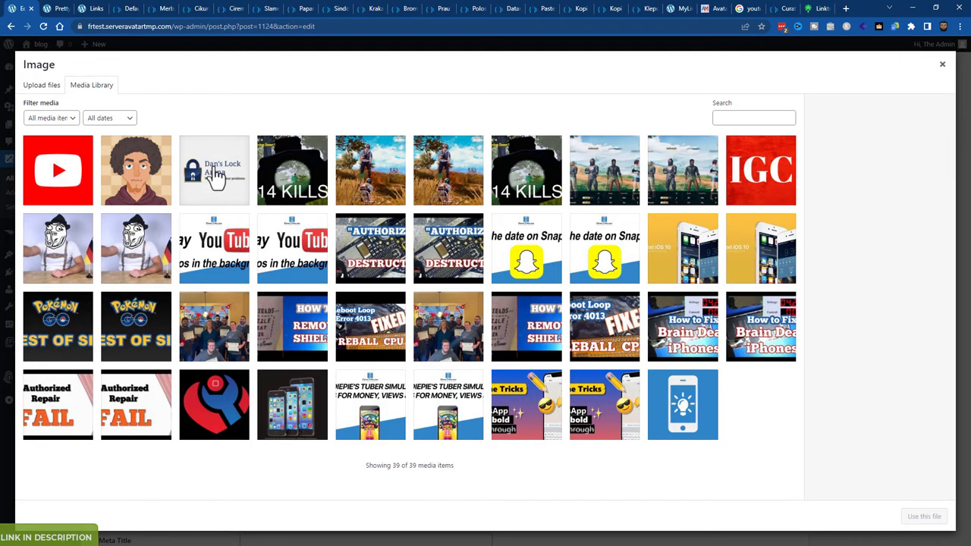
click(757, 182)
click(923, 517)
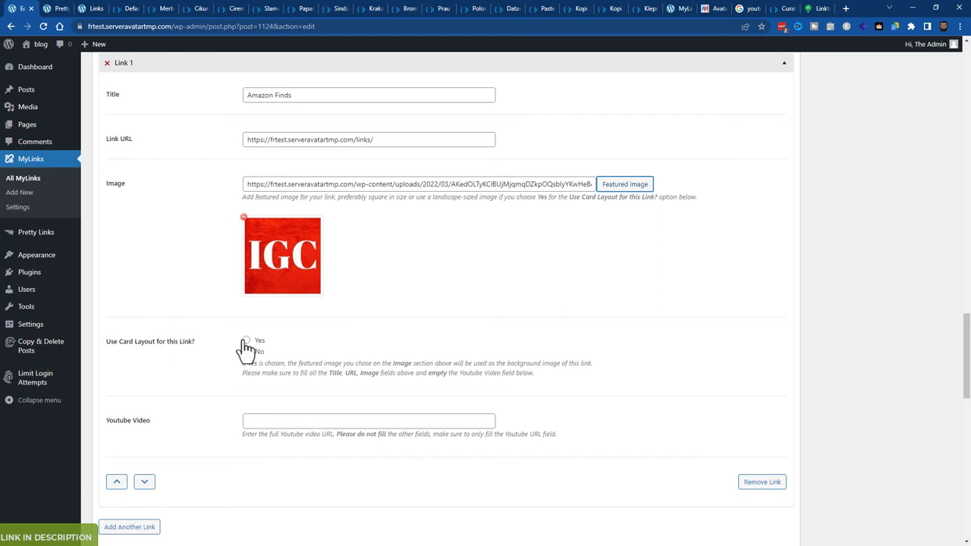
scroll(682, 436, down, 2)
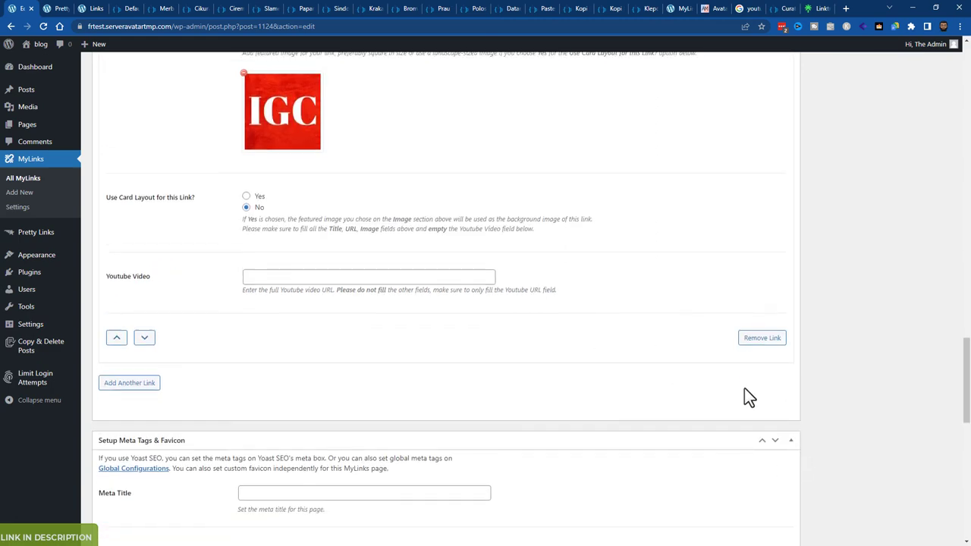
scroll(743, 397, up, 20)
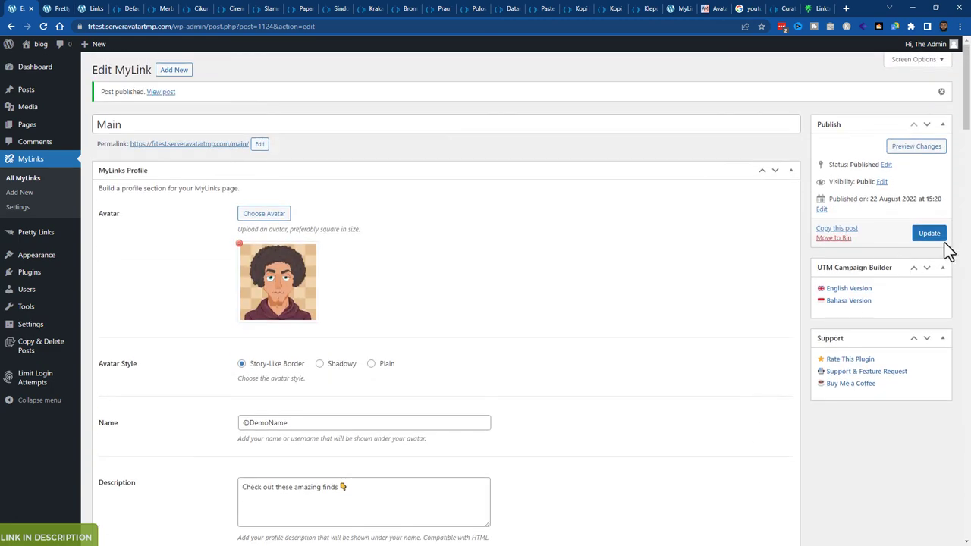
click(938, 238)
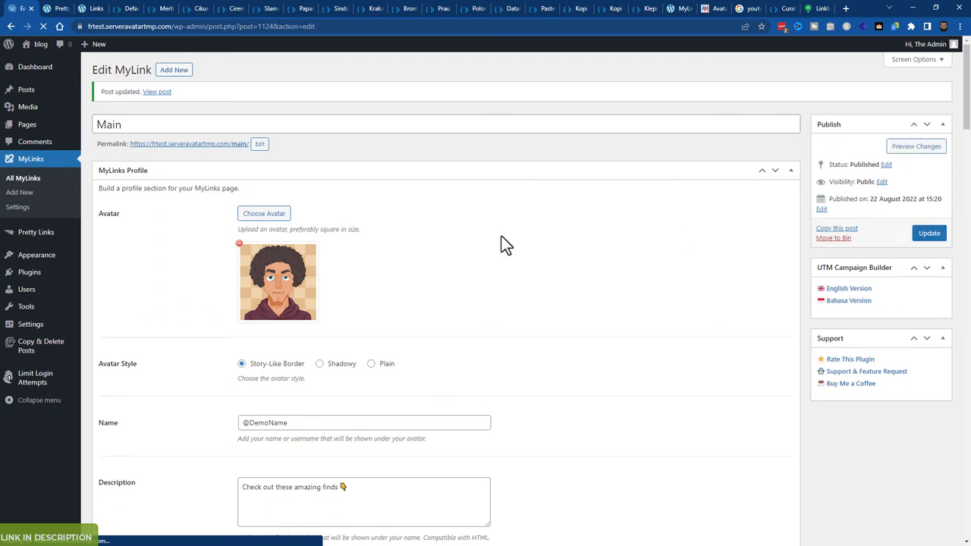
- View the published Main page in a new tab, test its Amazon Finds link, and return to the Main page
ctrl+click(189, 144)
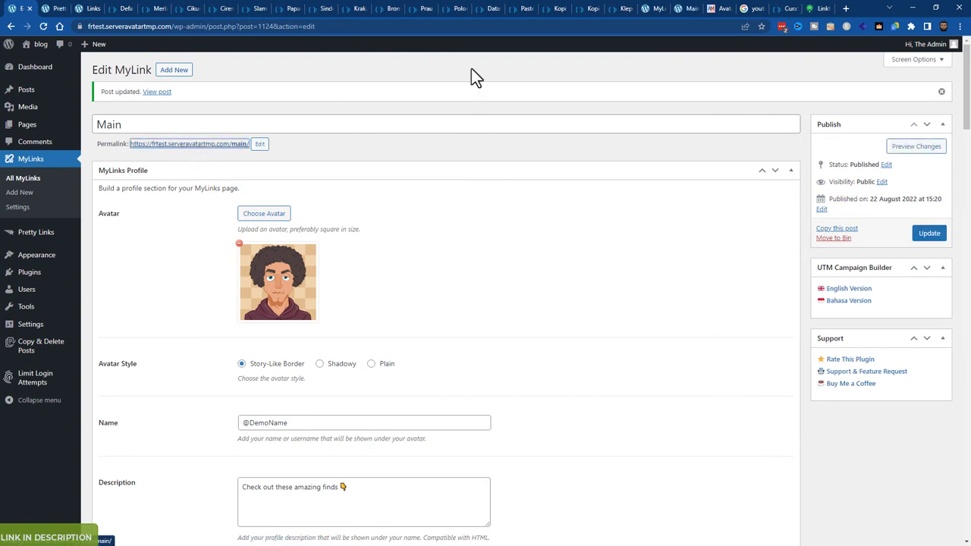
click(691, 7)
click(663, 8)
click(666, 8)
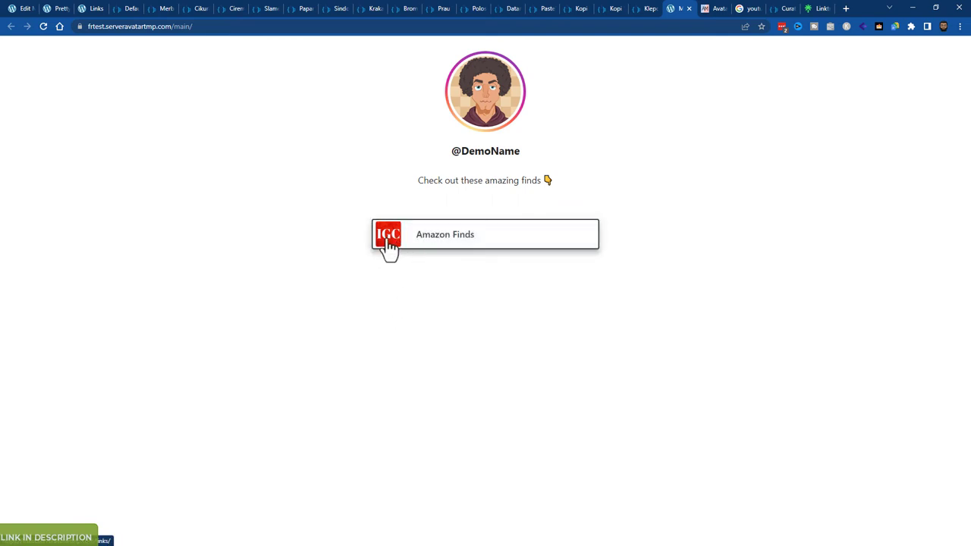
click(467, 241)
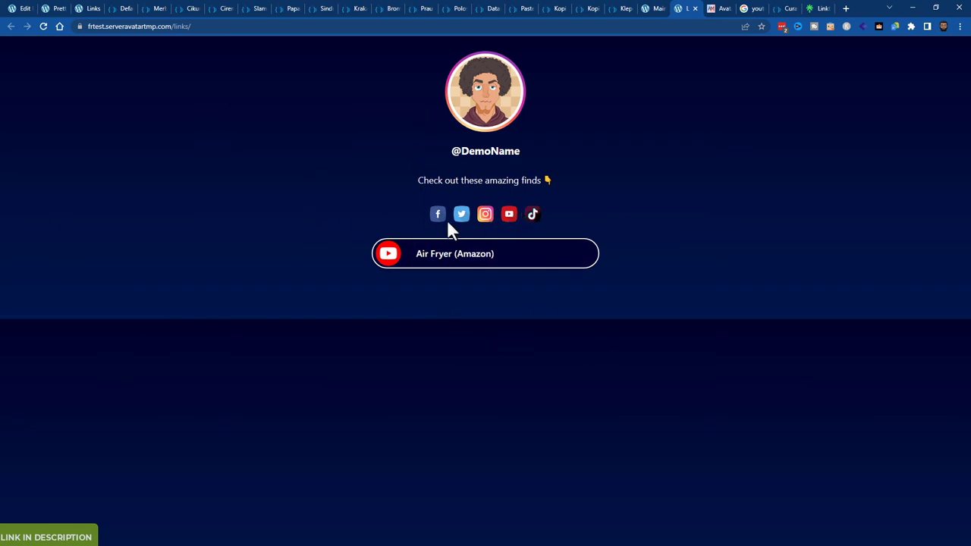
click(661, 8)
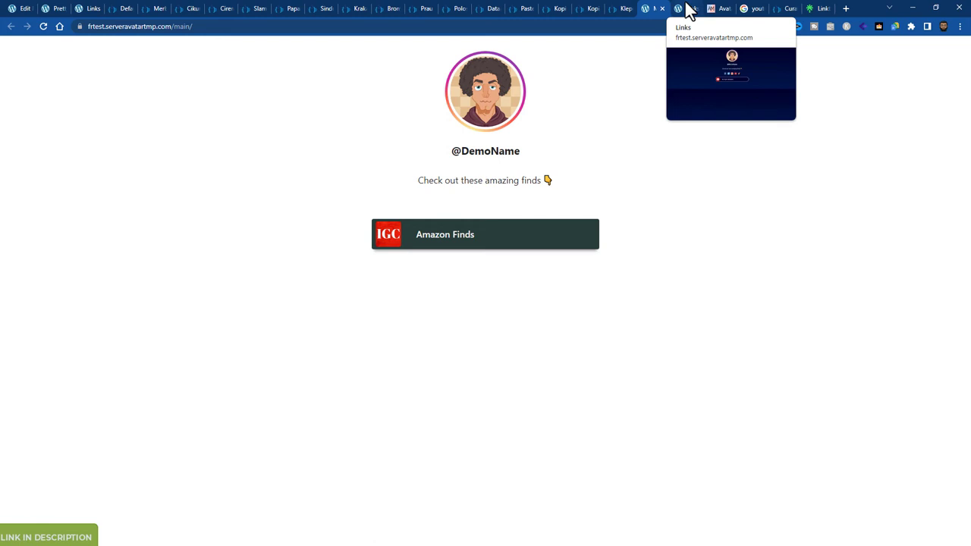
- Return to the WordPress admin's list of all MyLinks and check the Main entry's URL
click(89, 9)
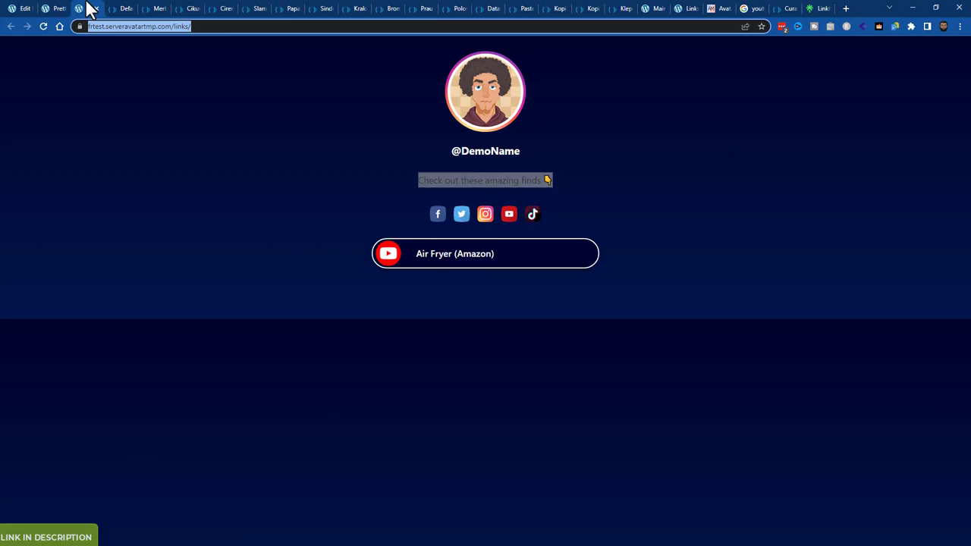
click(50, 9)
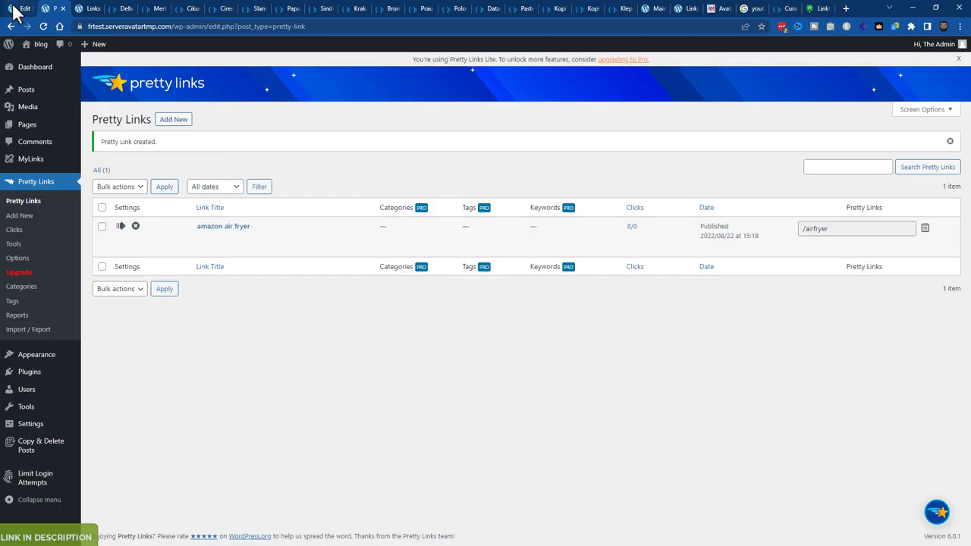
click(18, 9)
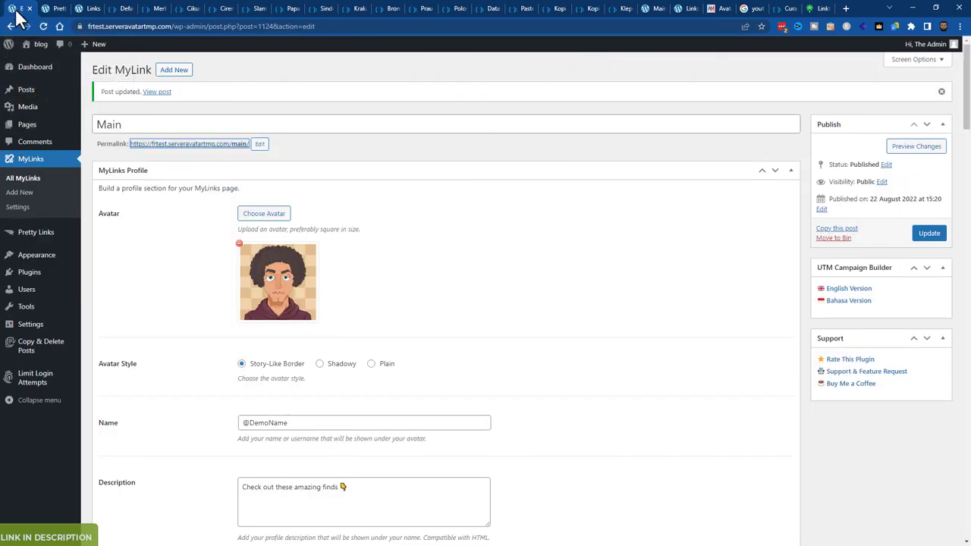
click(32, 182)
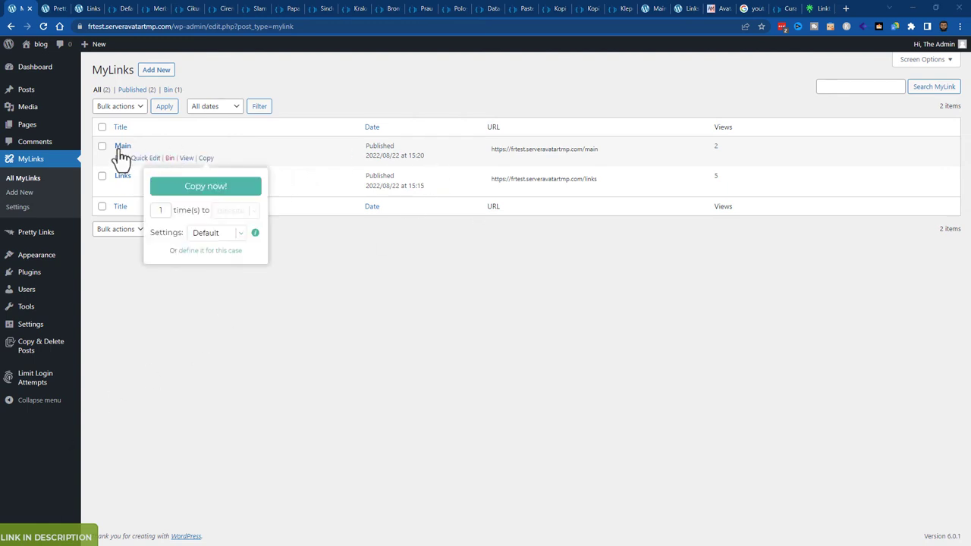
drag(605, 152, 501, 151)
click(501, 150)
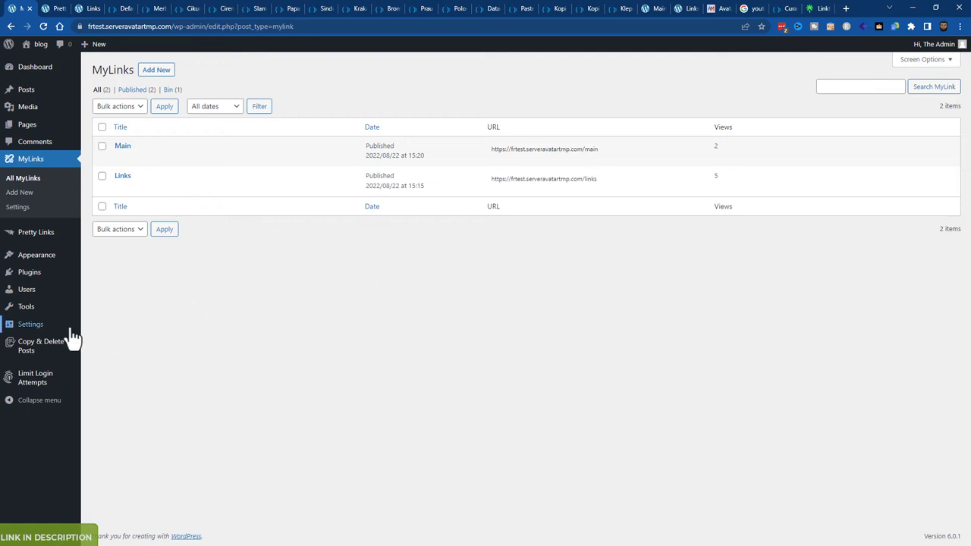
- In the Reading settings, make the homepage a static page using Main (MyLink), and save the changes
mouse_move(43, 327)
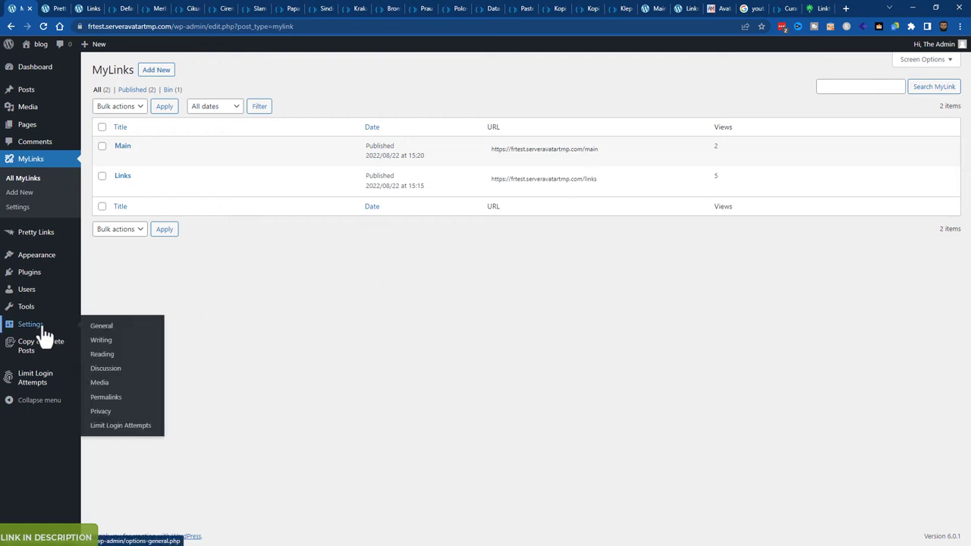
click(115, 355)
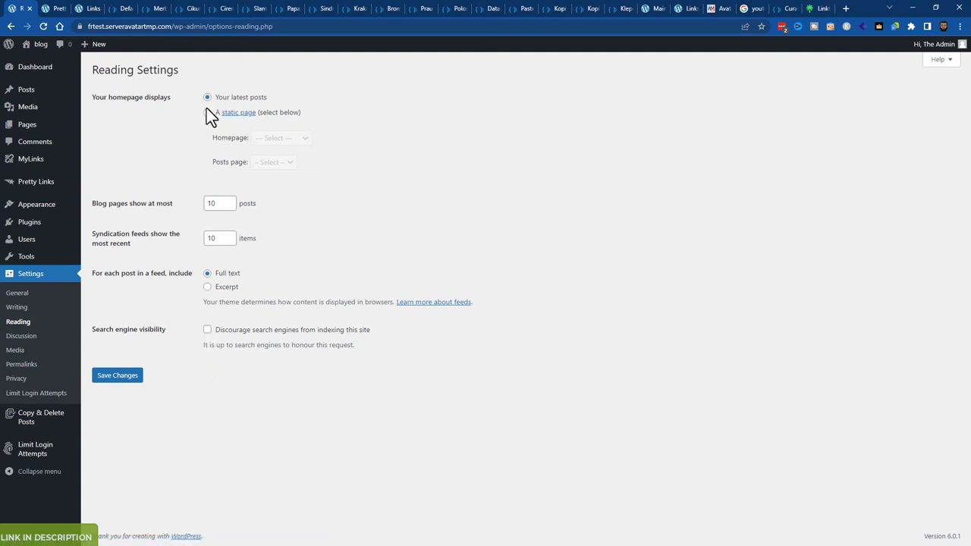
click(207, 112)
click(294, 139)
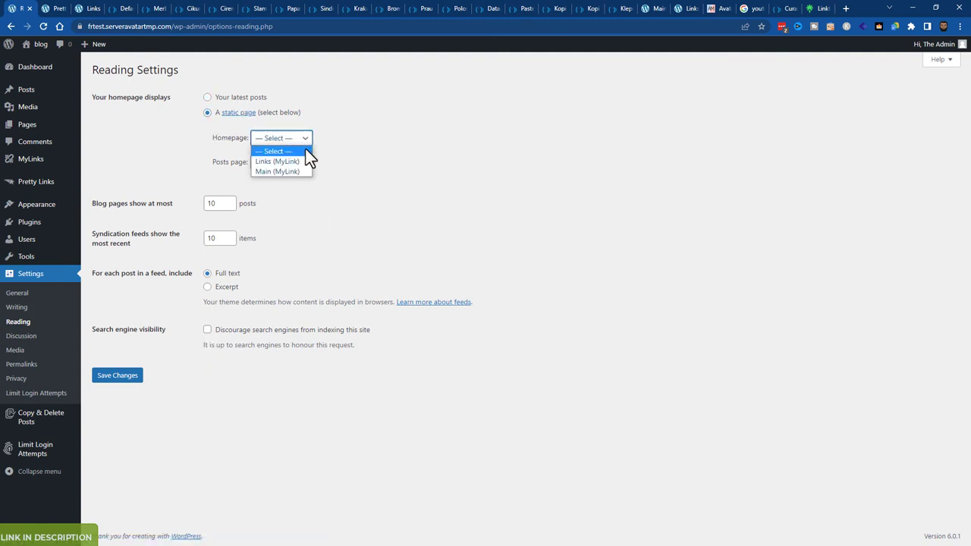
click(300, 171)
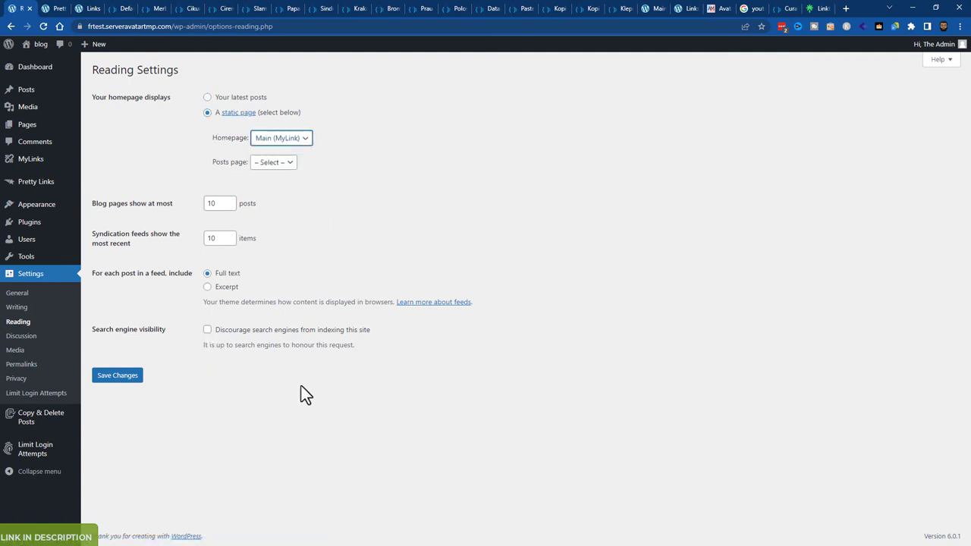
click(119, 376)
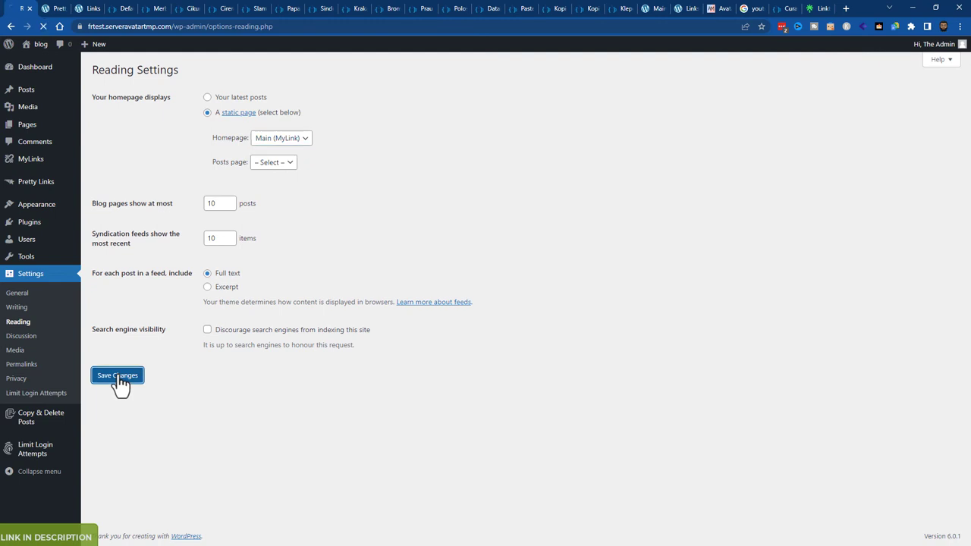
click(170, 28)
click(184, 28)
drag(194, 27, 36, 24)
key(ctrl+c)
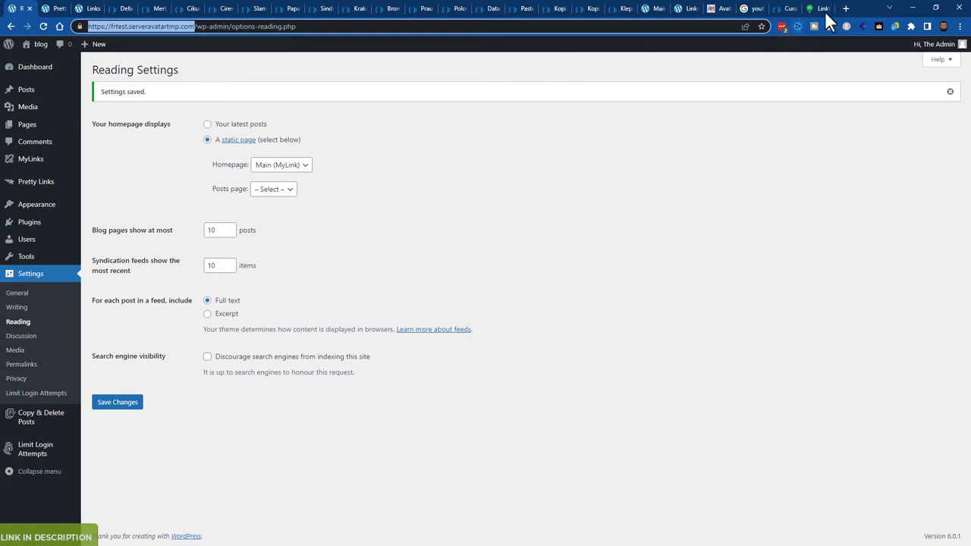
click(846, 9)
key(ctrl+v)
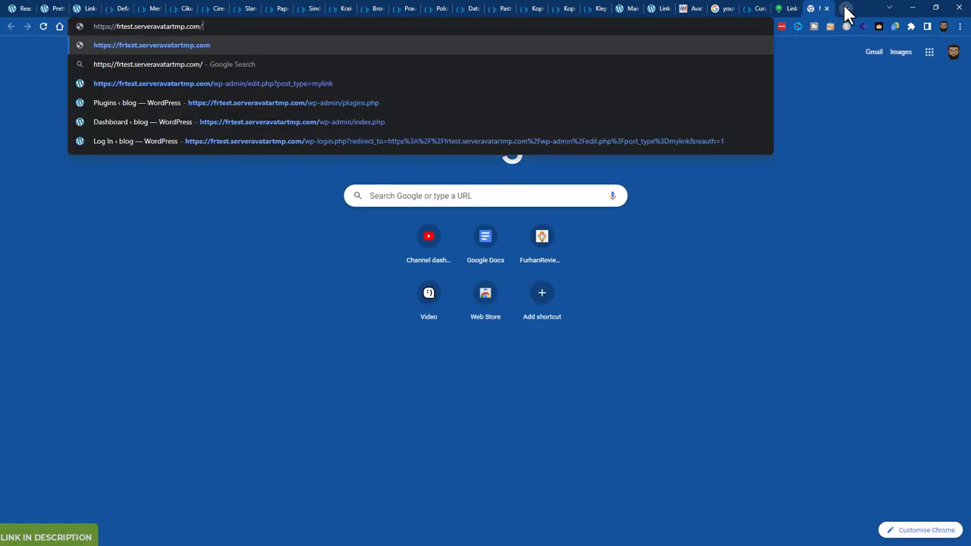
key(Return)
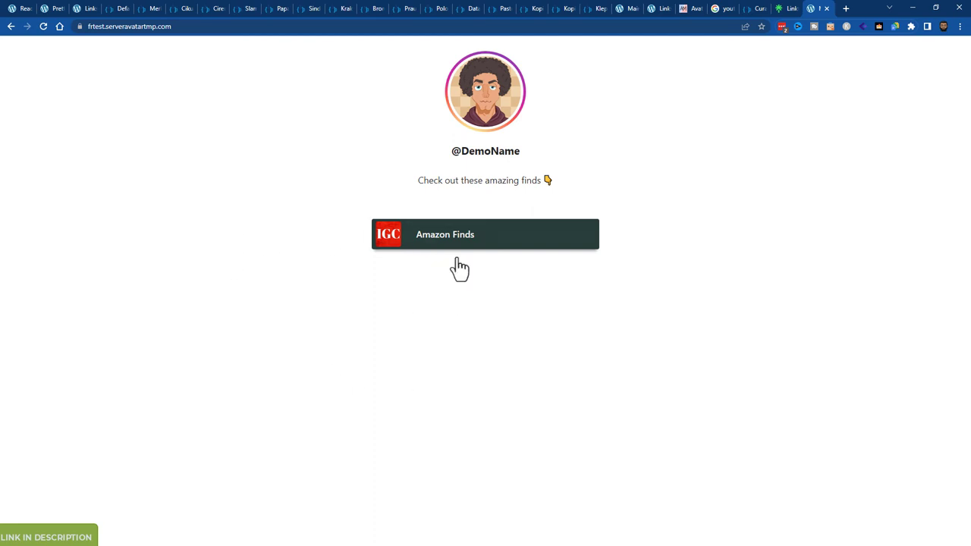
- Go back to the MyLinks list in the WordPress admin and duplicate the Main entry
click(83, 10)
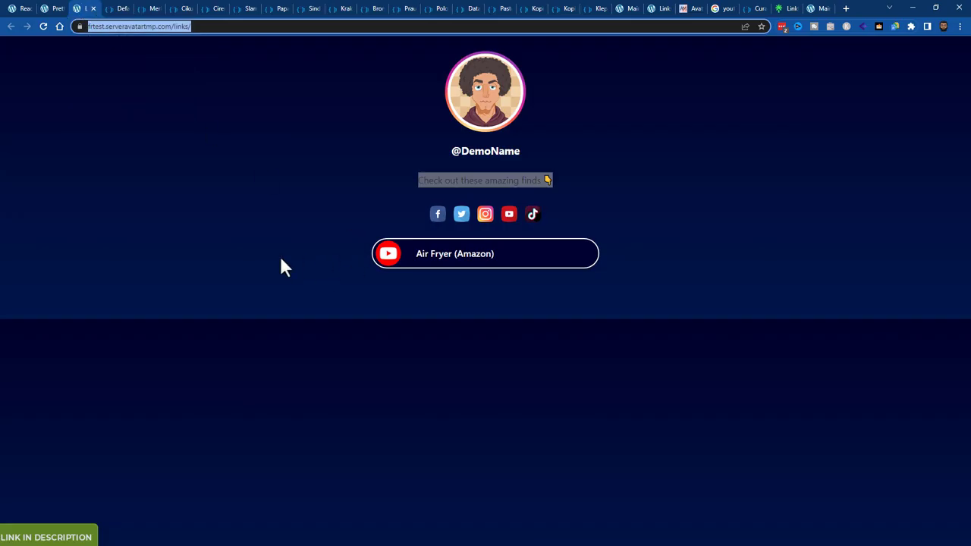
click(57, 11)
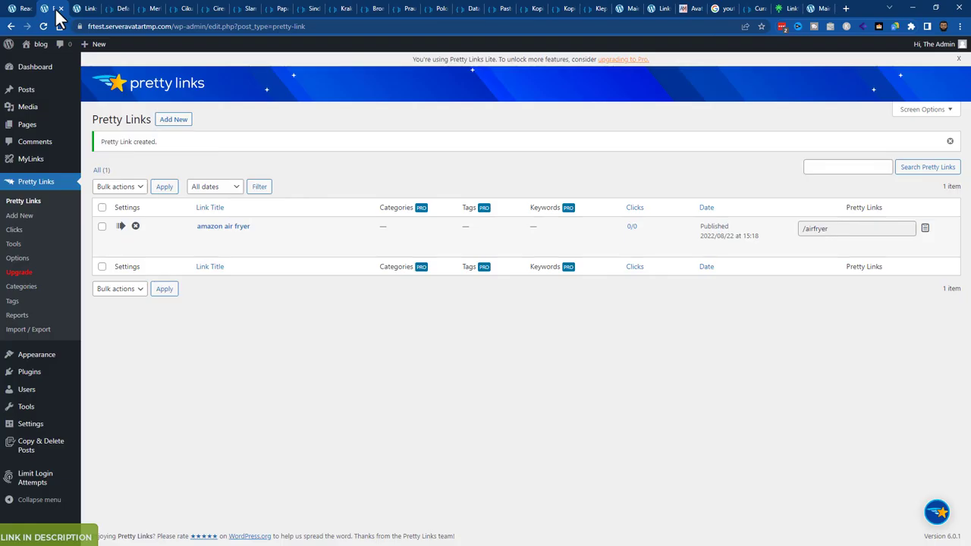
click(14, 9)
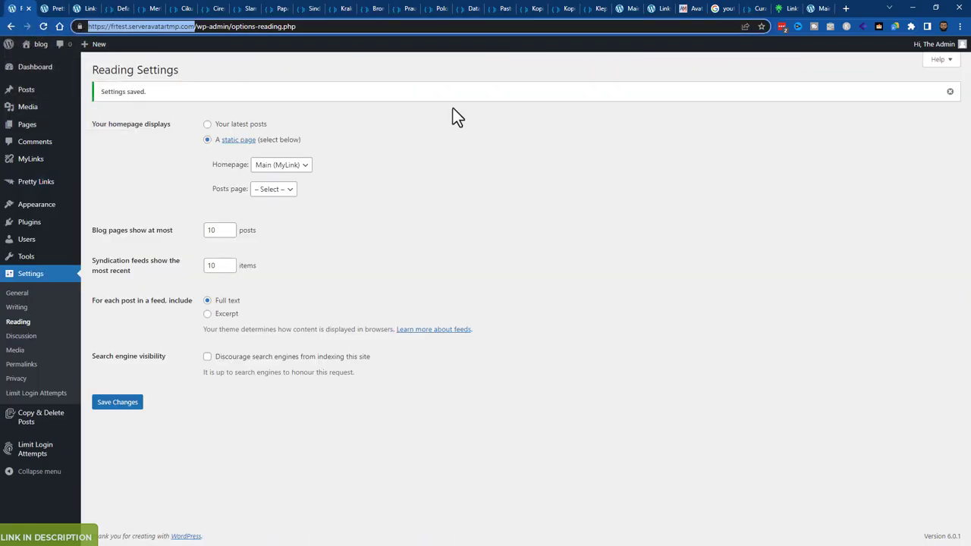
mouse_move(9, 44)
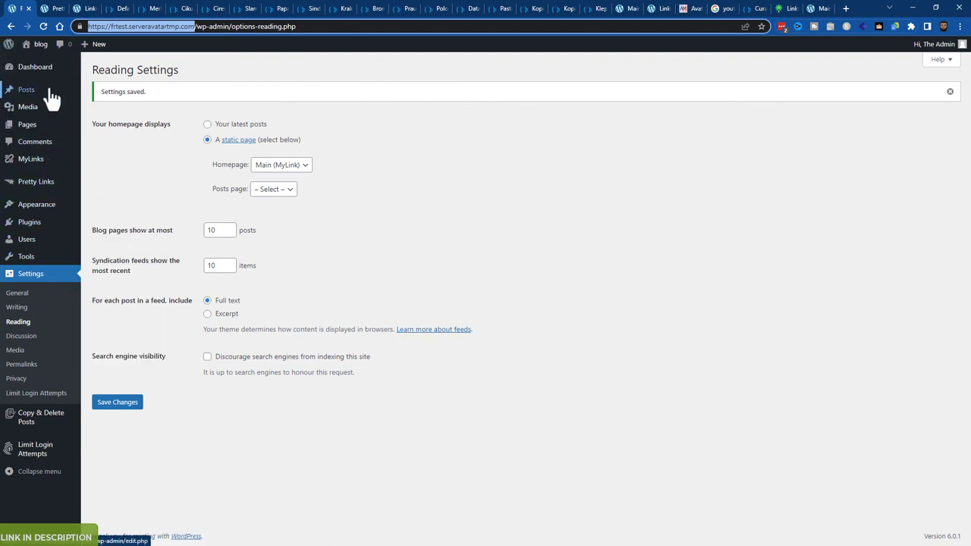
mouse_move(47, 97)
click(36, 160)
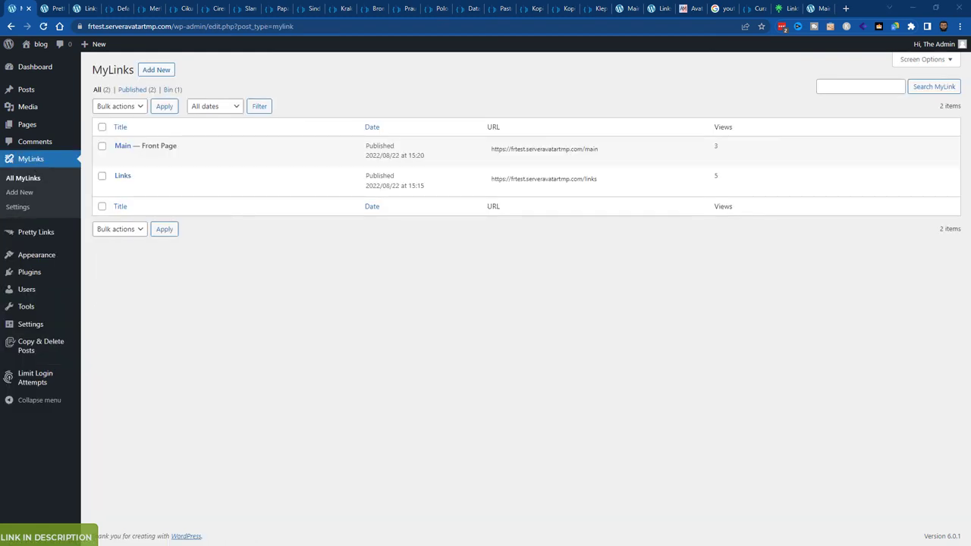
mouse_move(235, 161)
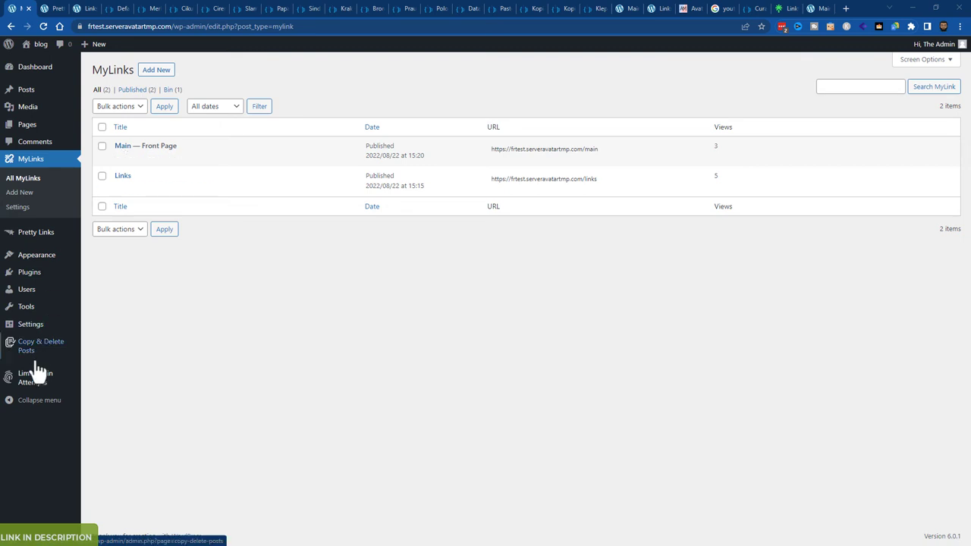
mouse_move(182, 162)
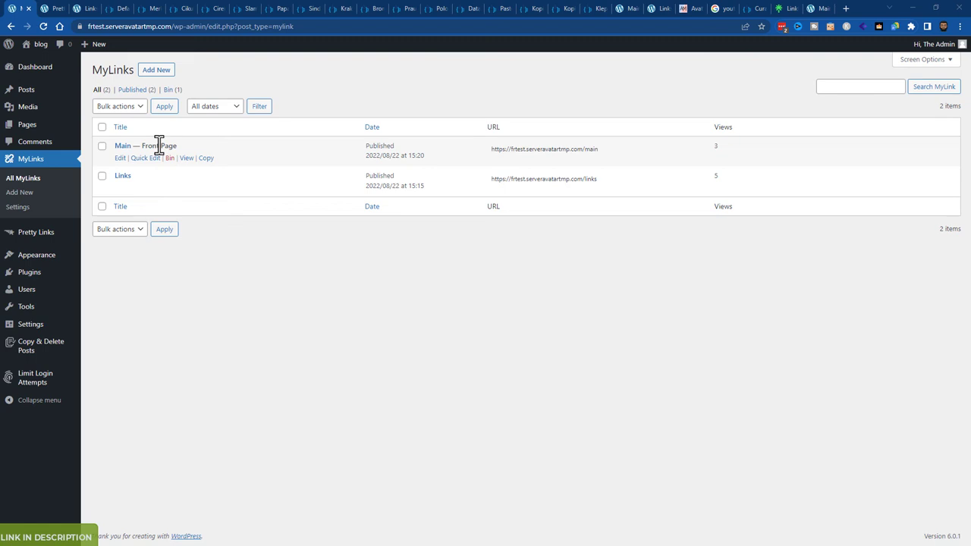
click(210, 161)
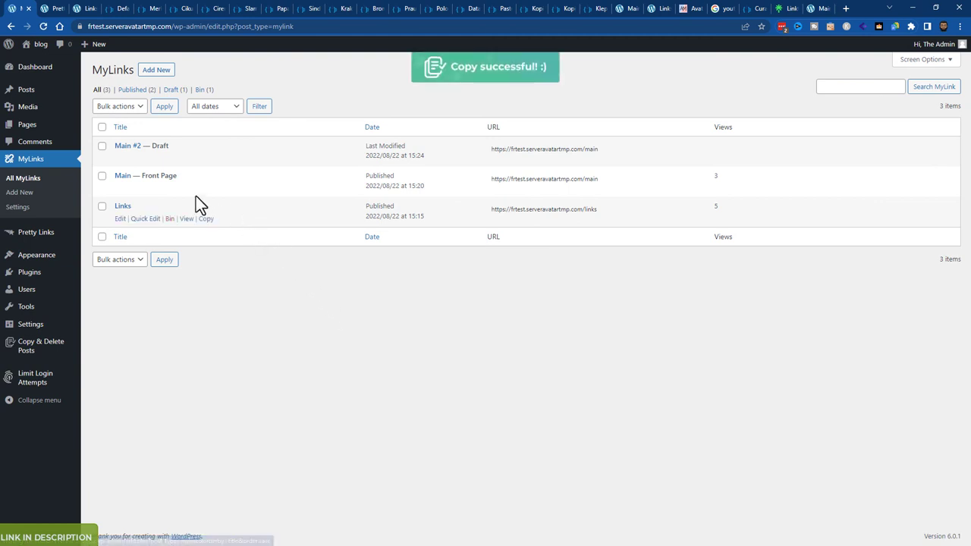
- Open the draft copy of Main for editing and change its title to "Ebay"
click(120, 159)
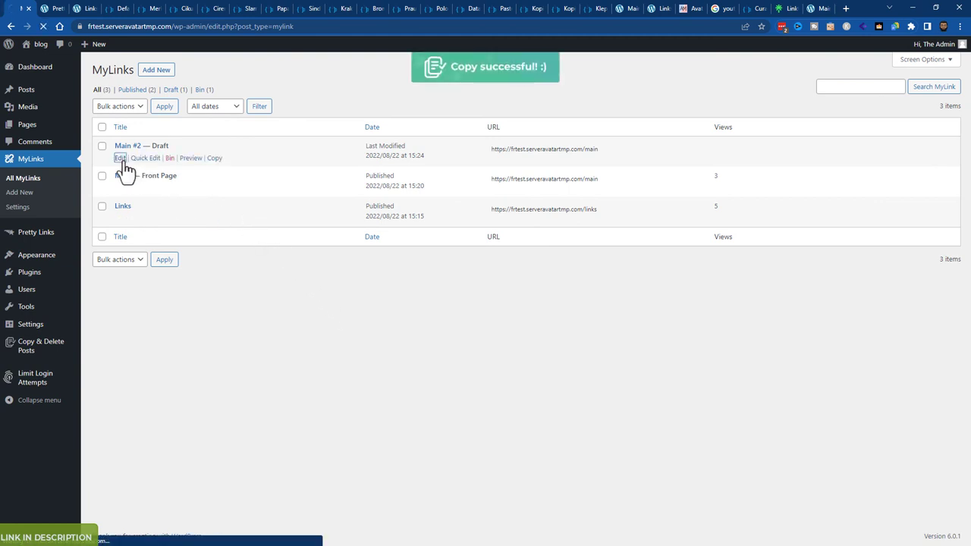
click(134, 96)
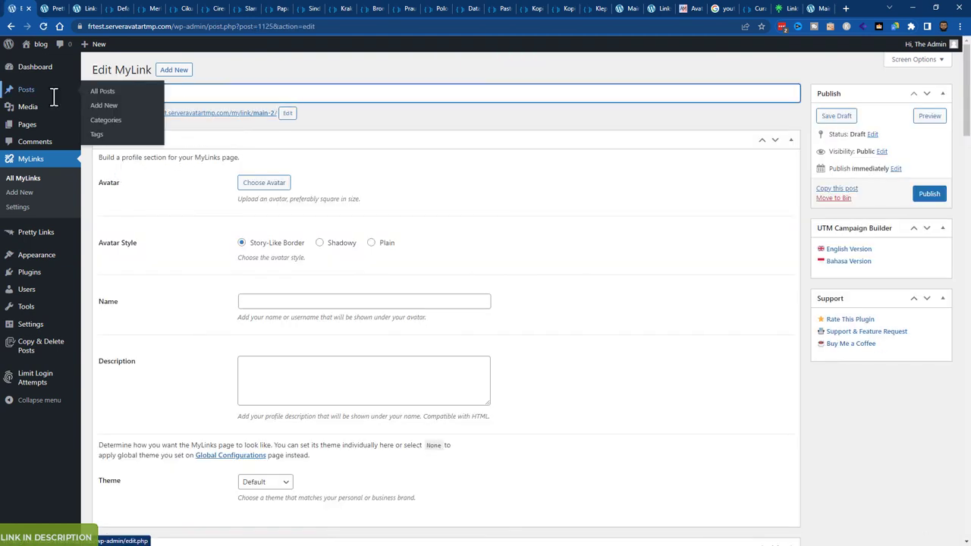
triple_click(173, 94)
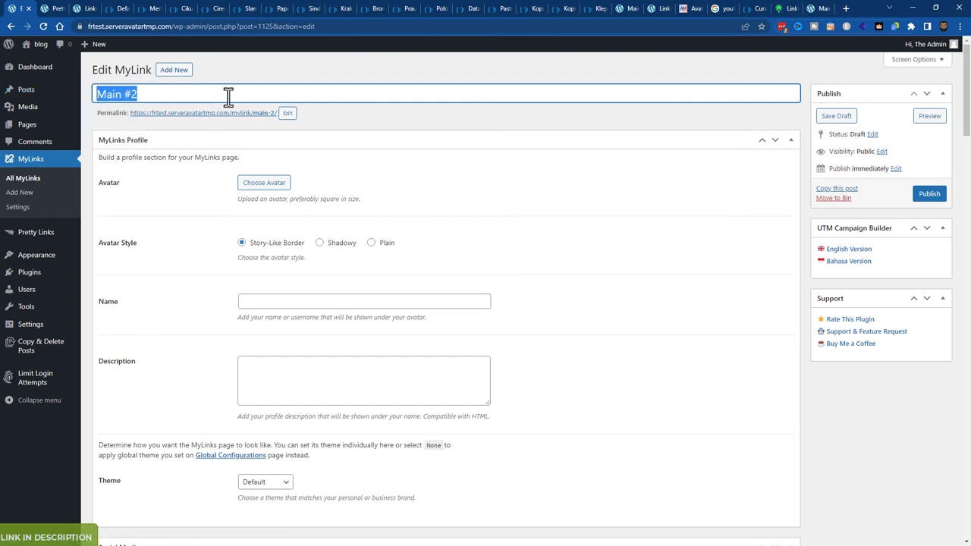
text(Ebay)
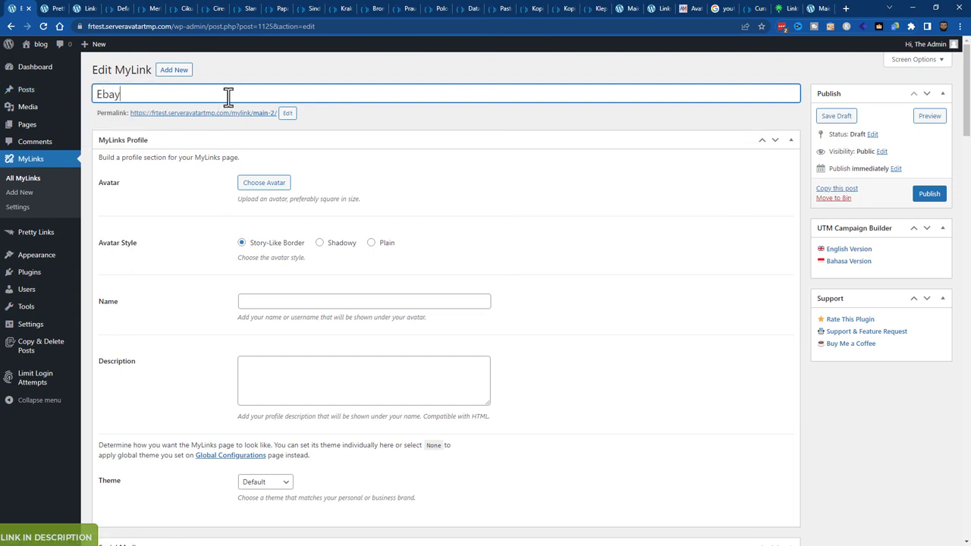
- Change the Ebay page's permalink slug to "ebay"
click(289, 113)
triple_click(292, 115)
text(ebay)
click(371, 115)
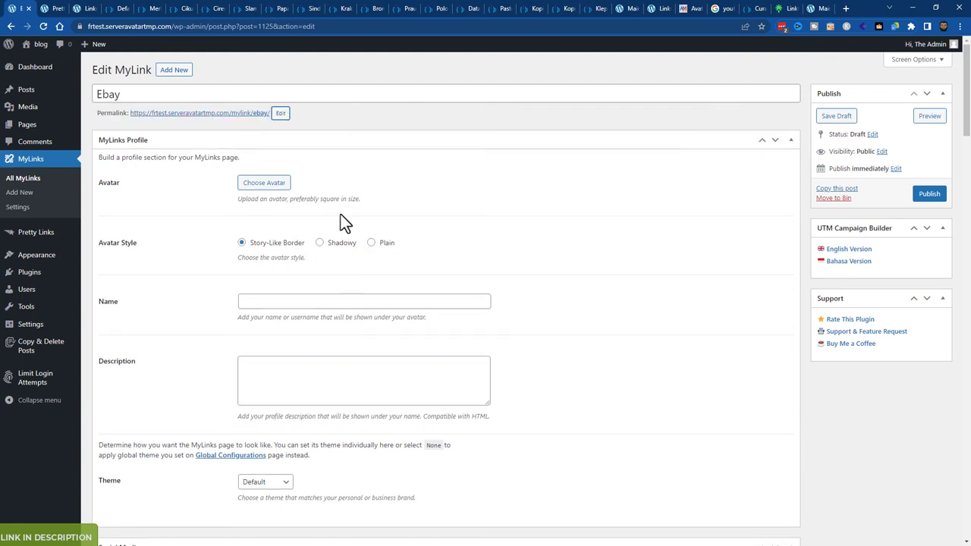
- Check the Ebay page's profile, social media and link fields for content copied from Main, and publish the page
scroll(274, 267, down, 3)
scroll(278, 282, down, 4)
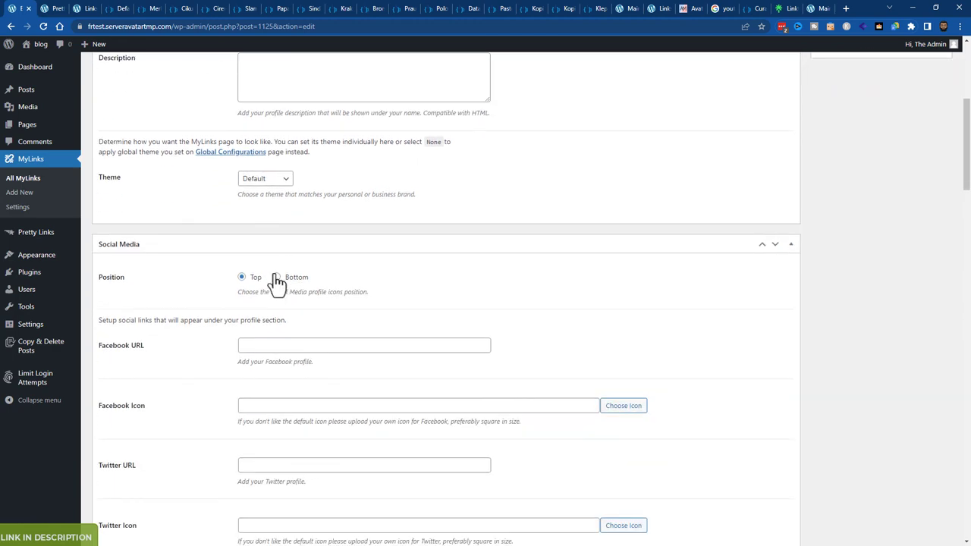
scroll(292, 321, up, 7)
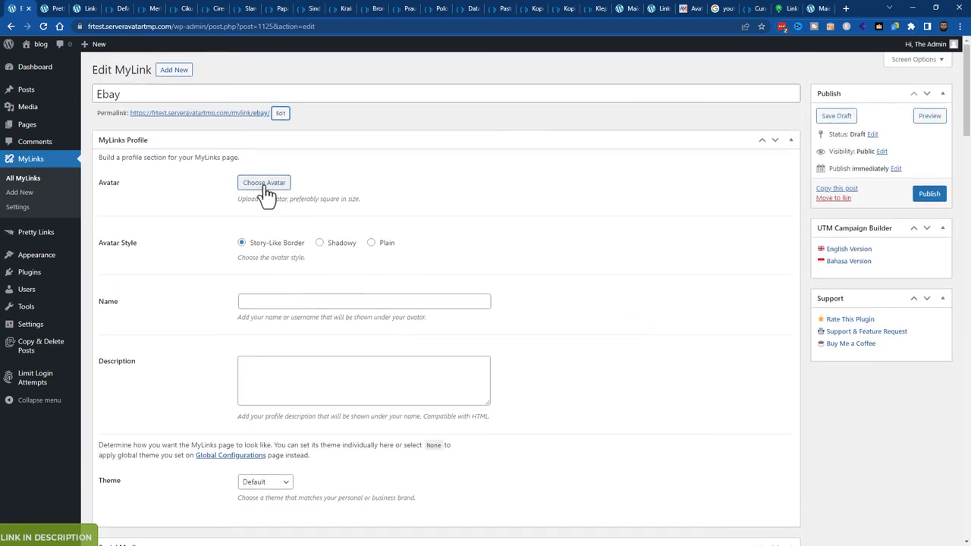
scroll(142, 319, down, 2)
scroll(141, 319, down, 15)
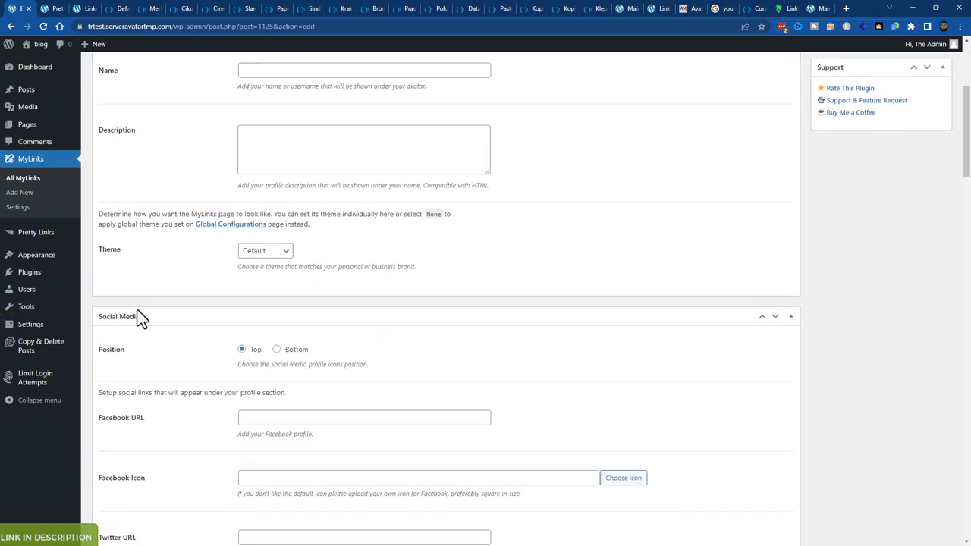
scroll(141, 319, down, 5)
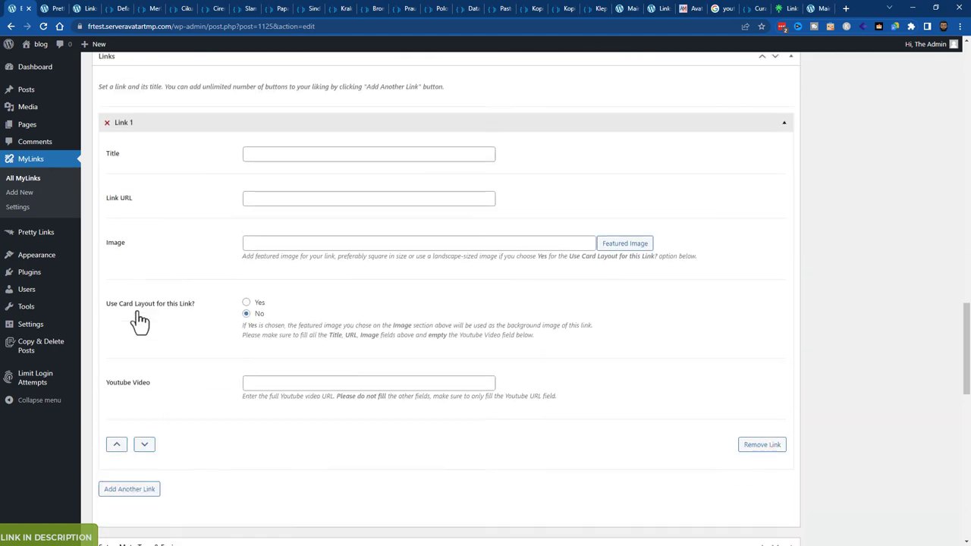
scroll(177, 354, up, 16)
scroll(181, 366, up, 3)
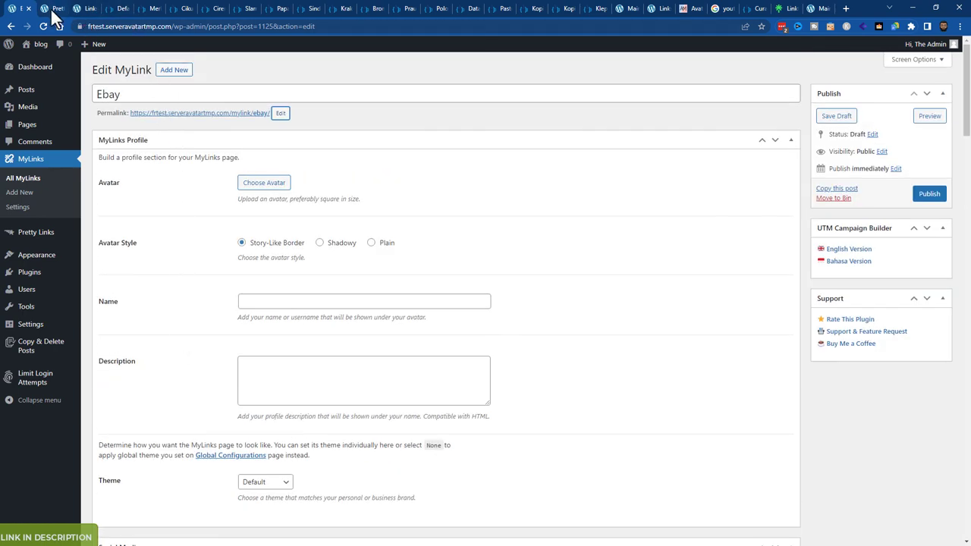
click(929, 194)
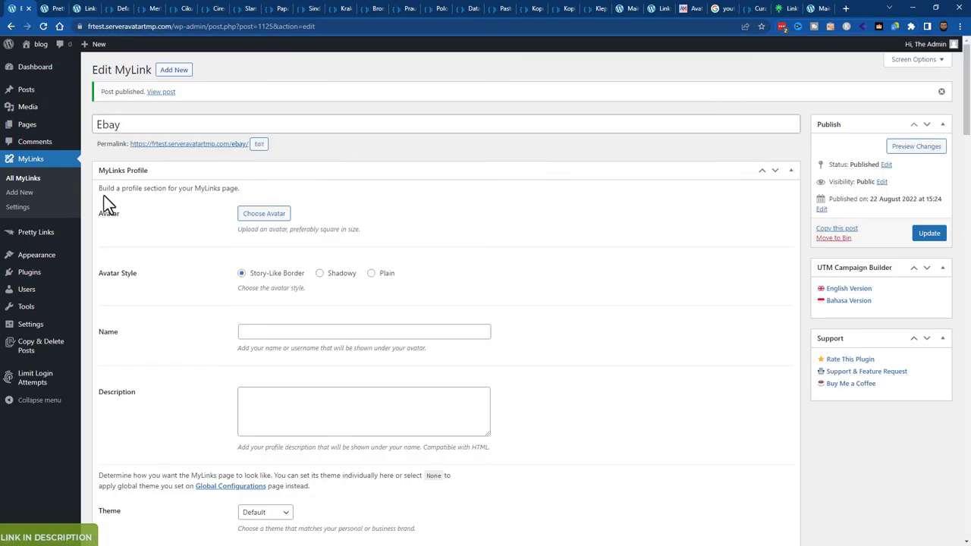
- Return to the MyLinks list and open the live Main page in a new tab to check it
click(28, 180)
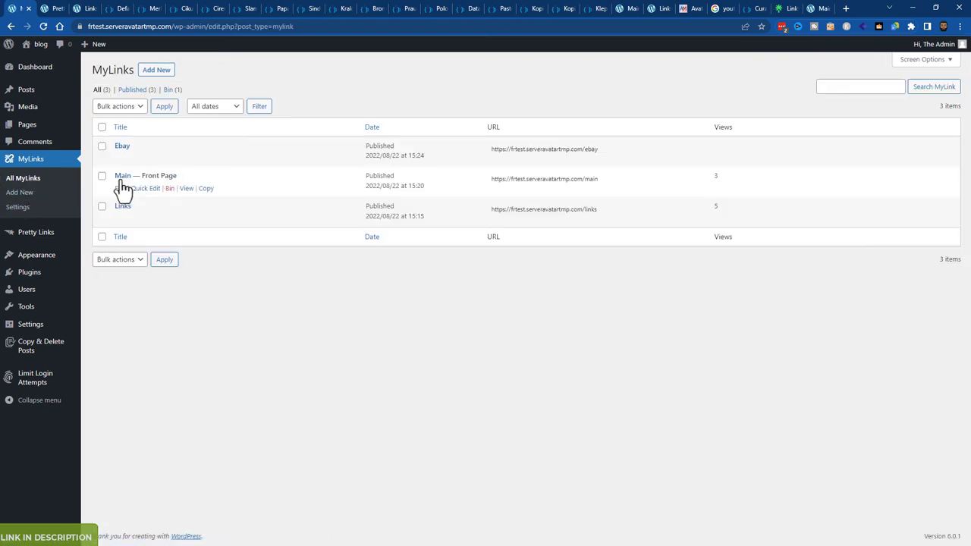
middle_click(186, 188)
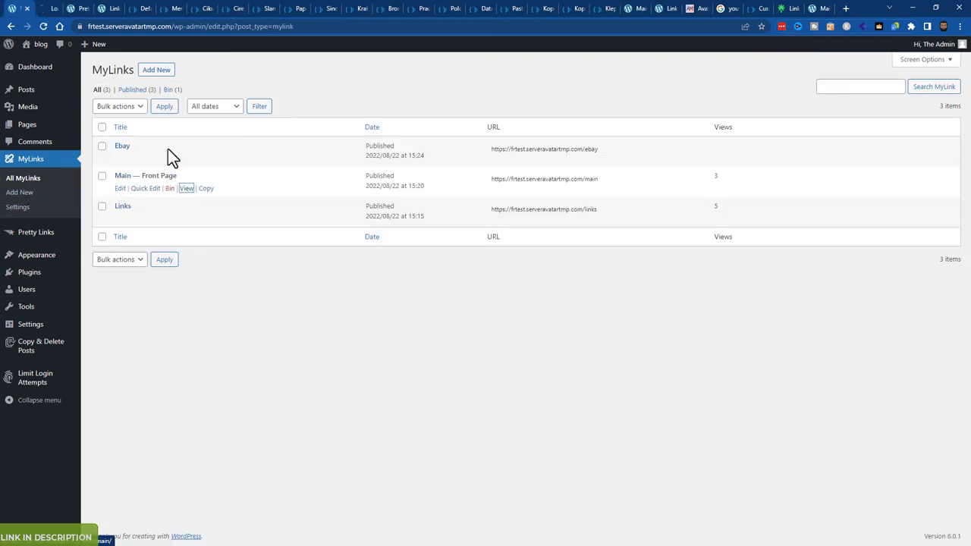
click(59, 8)
click(57, 7)
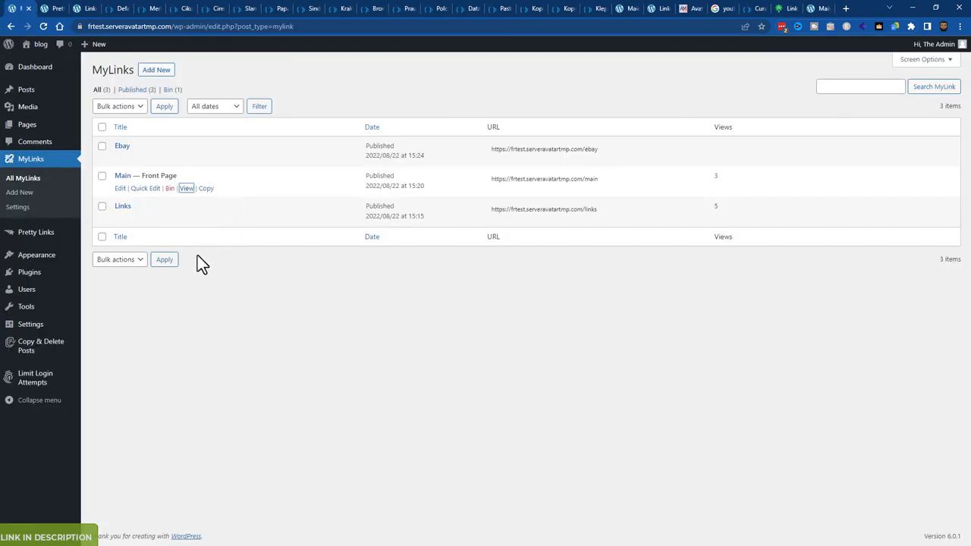
- Search the plugin directory for "duplicate", and install and activate Yoast Duplicate Post
mouse_move(32, 273)
click(116, 275)
click(871, 86)
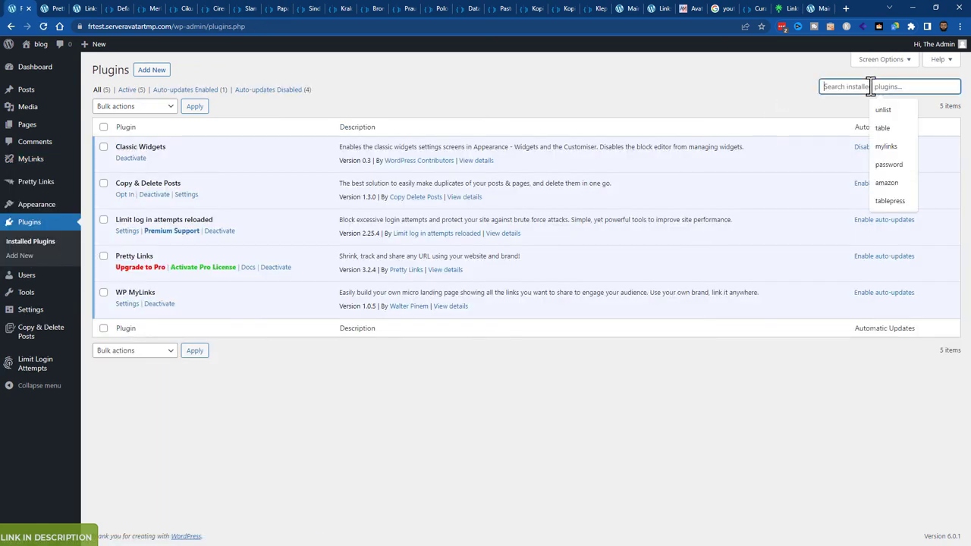
text(duplicate)
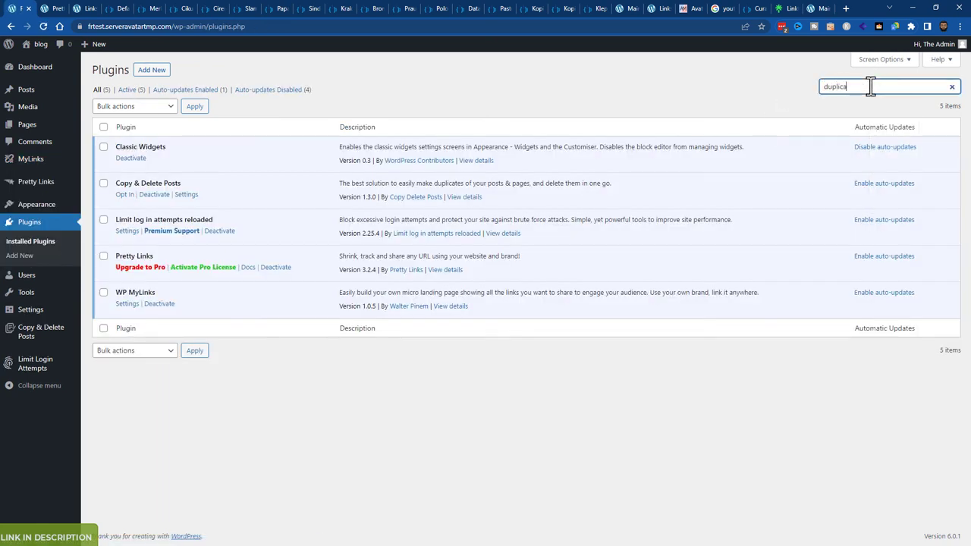
click(148, 71)
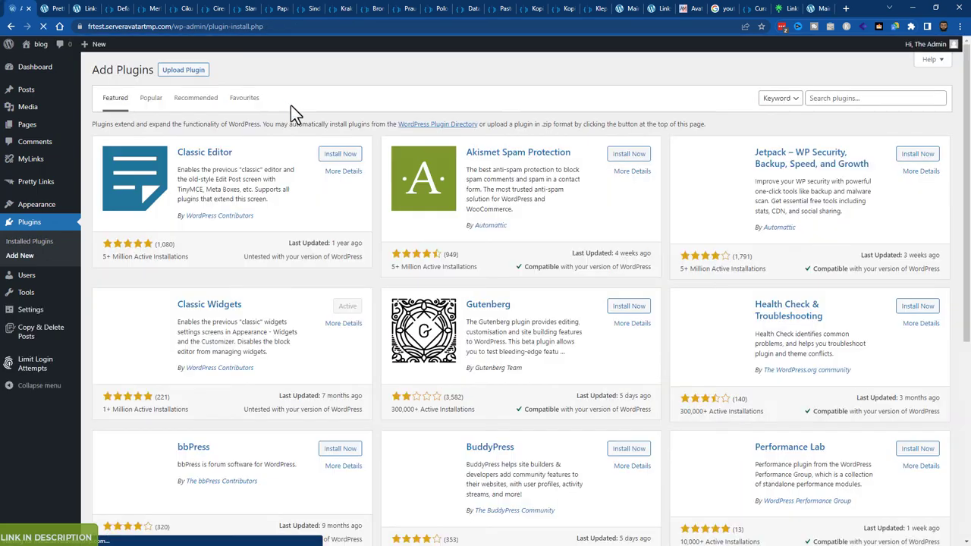
click(845, 97)
text(duplicate)
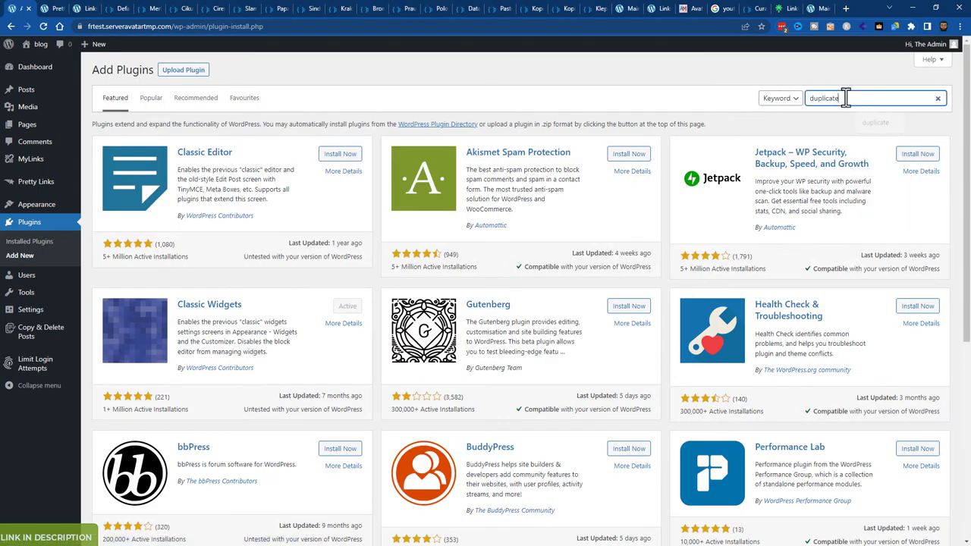
key(Return)
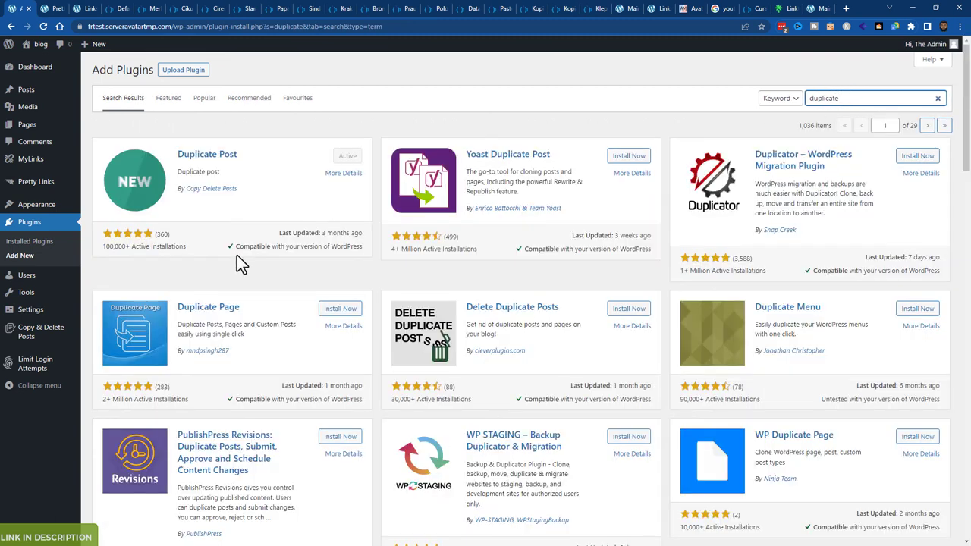
click(627, 157)
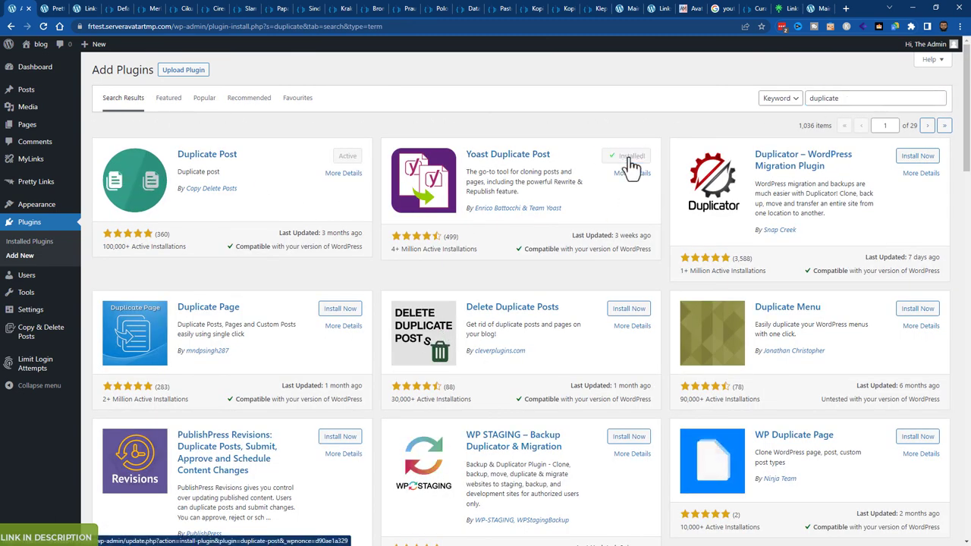
click(632, 157)
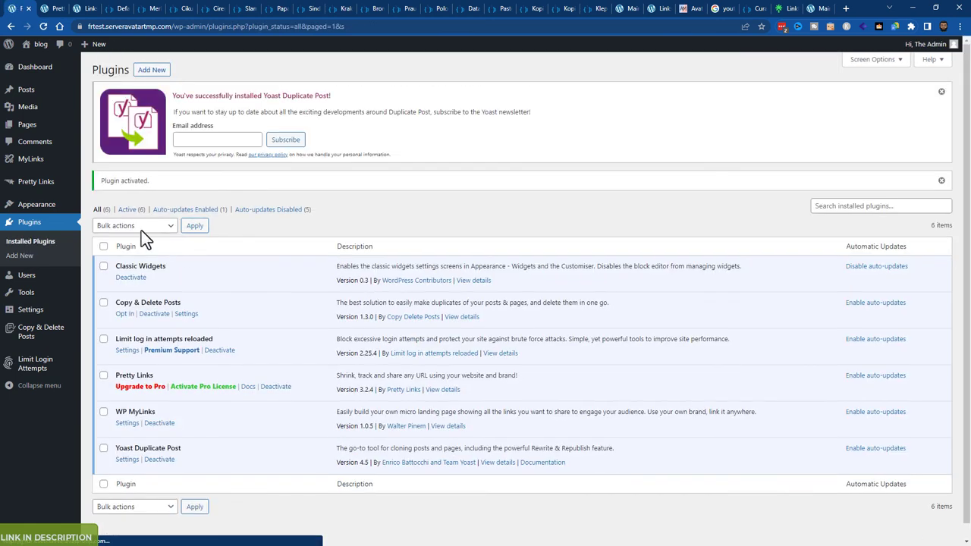
- Check which duplication options are offered for the Main entry in the MyLinks list
mouse_move(31, 159)
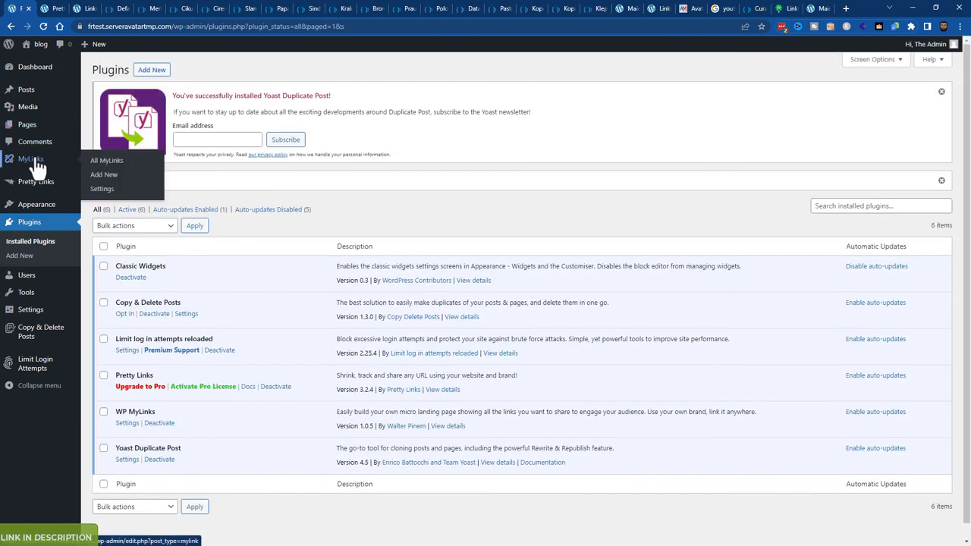
click(124, 163)
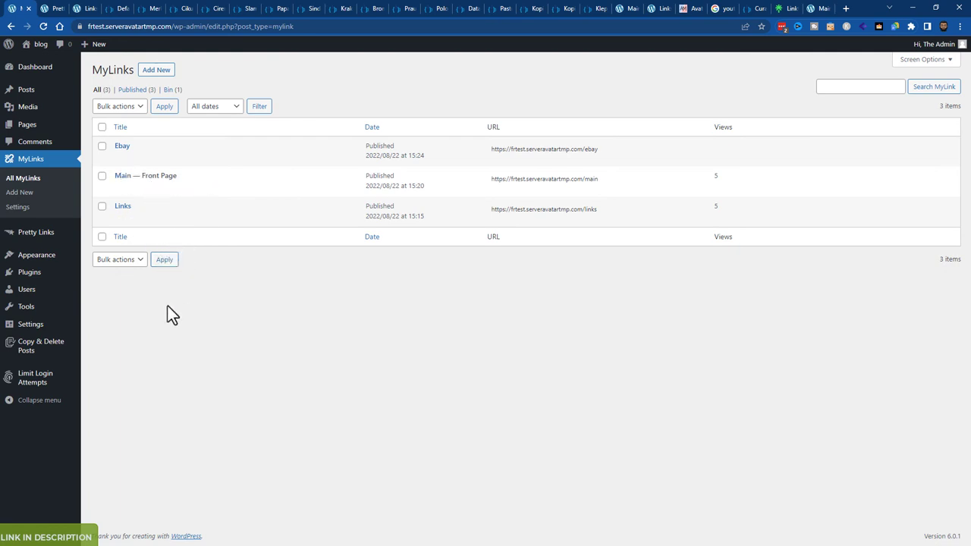
mouse_move(211, 191)
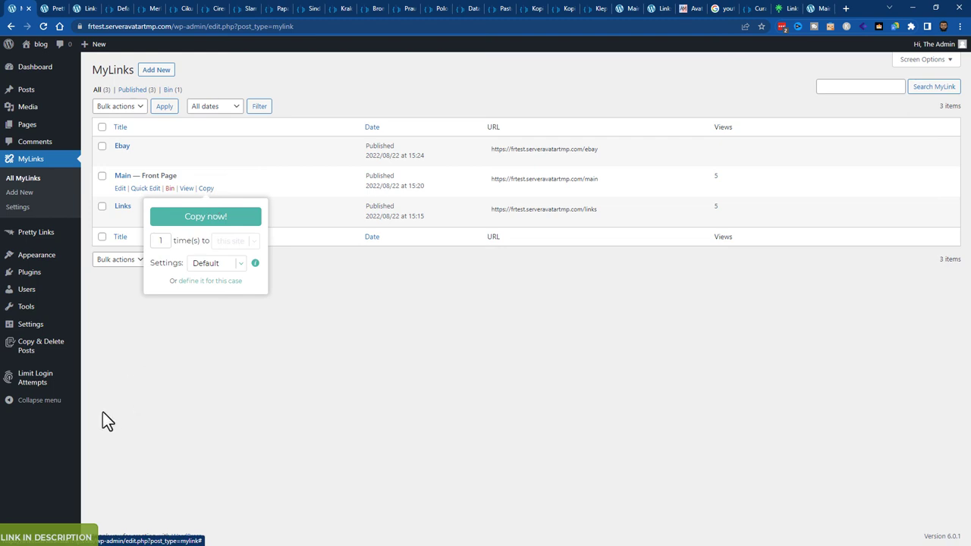
- Deactivate the Copy & Delete Posts plugin on the installed plugins page
mouse_move(79, 276)
click(108, 275)
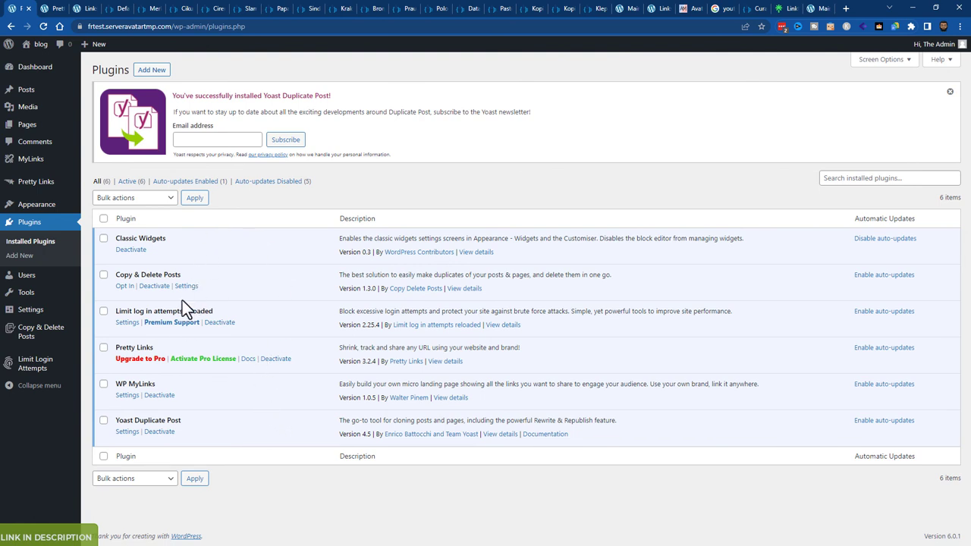
click(155, 287)
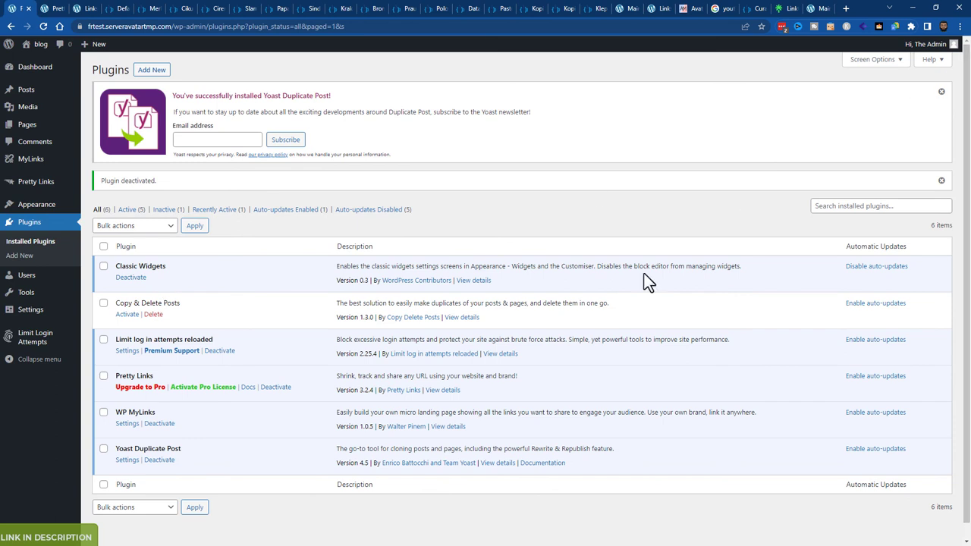
- Open Yoast Duplicate Post's settings, review the elements to copy and save the options
click(126, 460)
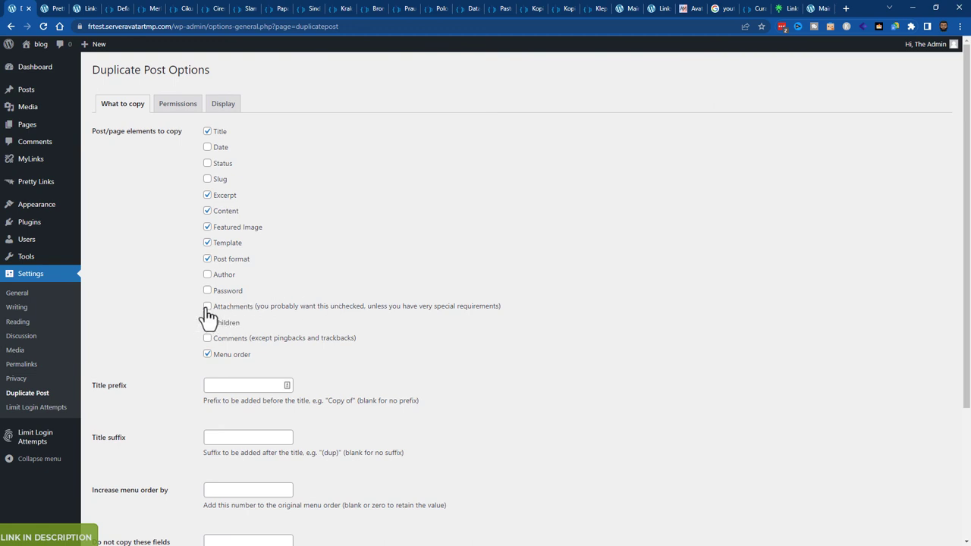
scroll(135, 350, down, 3)
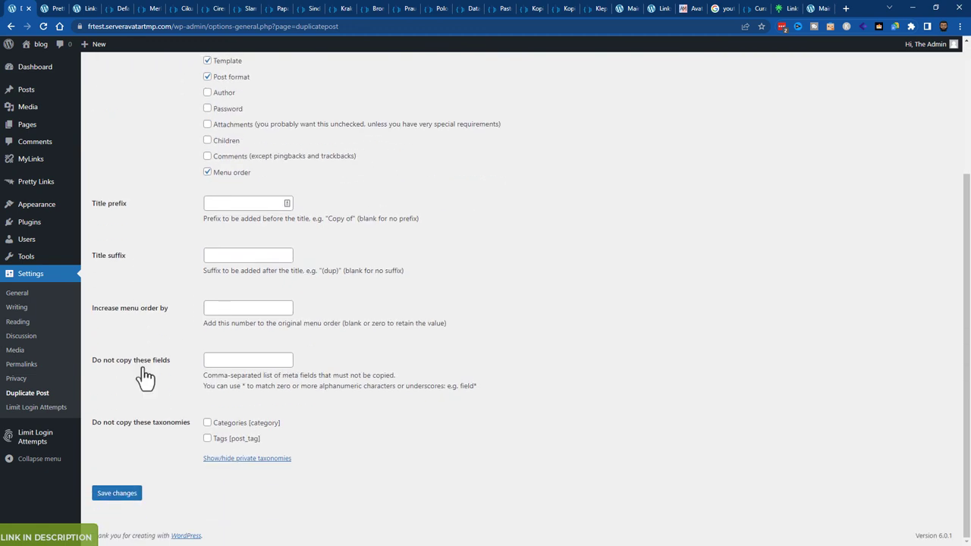
click(114, 494)
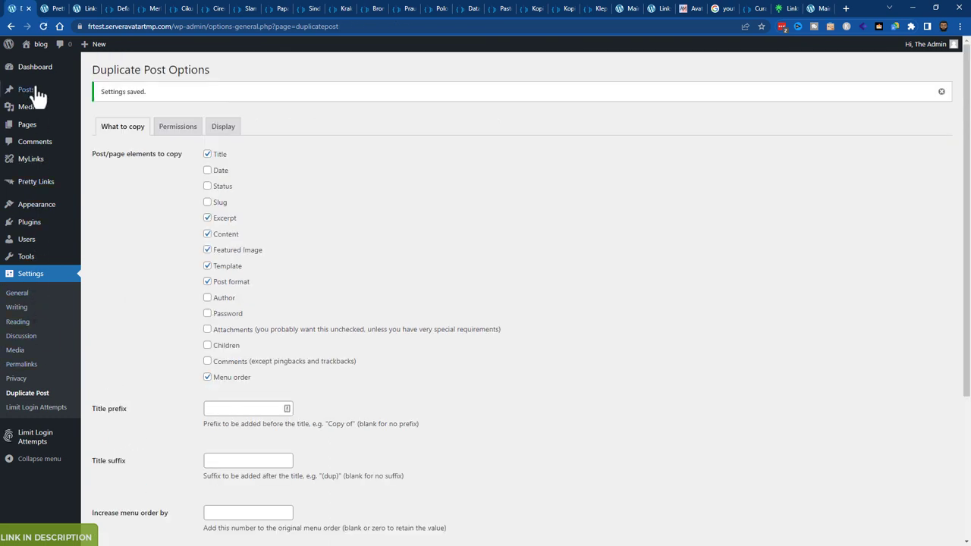
- Go back to the MyLinks list and move the Ebay entry to the bin
mouse_move(38, 99)
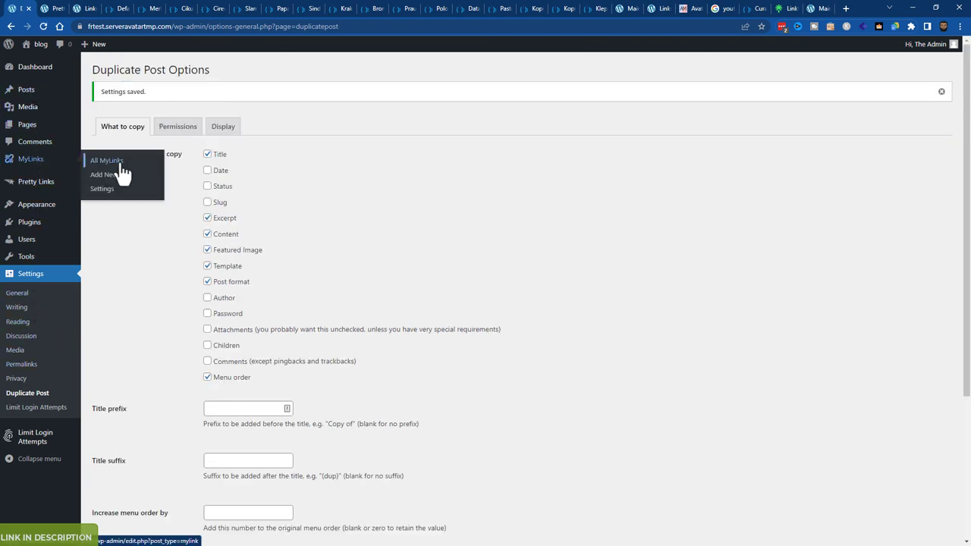
click(114, 174)
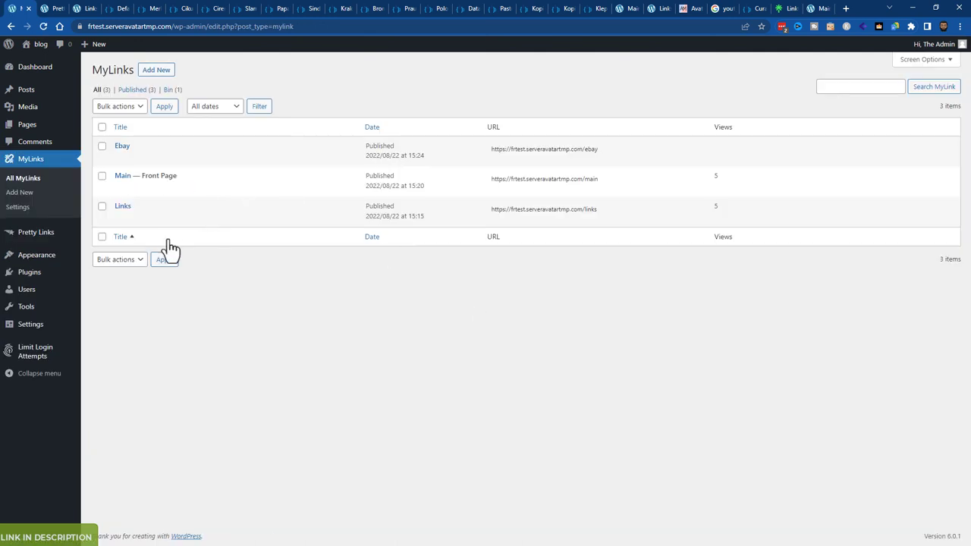
click(170, 157)
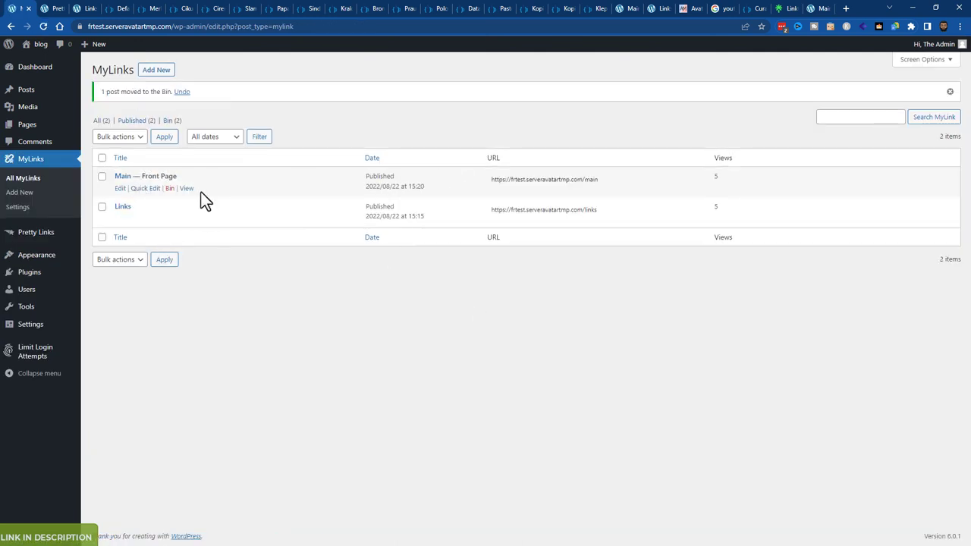
- Select the Main entry in the MyLinks list and check the bulk actions for a way to duplicate it
click(103, 177)
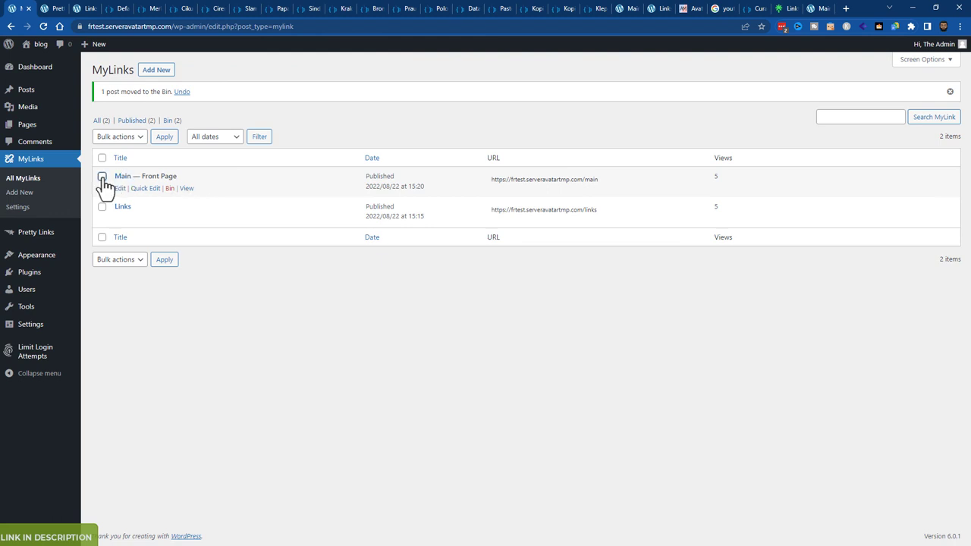
click(139, 138)
click(218, 144)
click(218, 146)
click(219, 146)
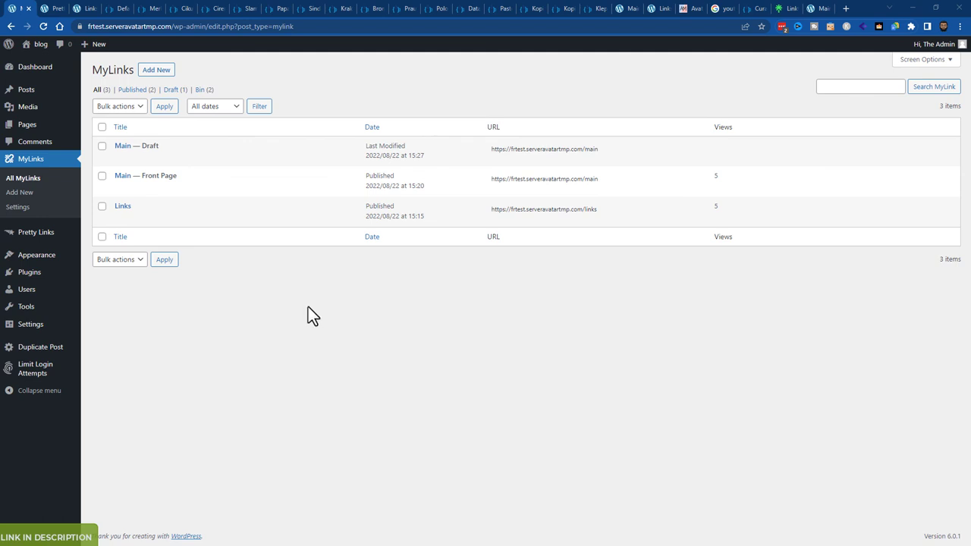
- Move the Main draft to the bin and open the published Main entry to review its profile, theme and social media fields
click(170, 159)
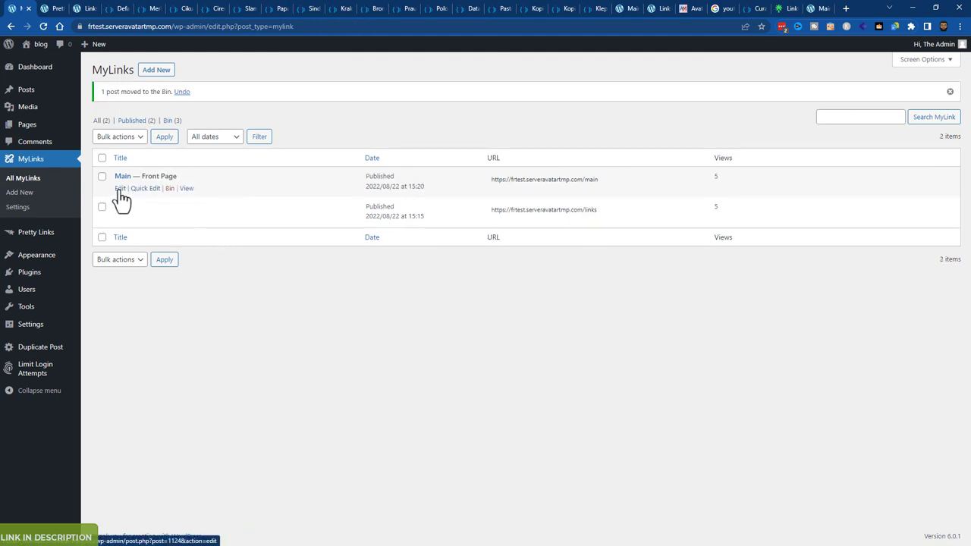
click(120, 188)
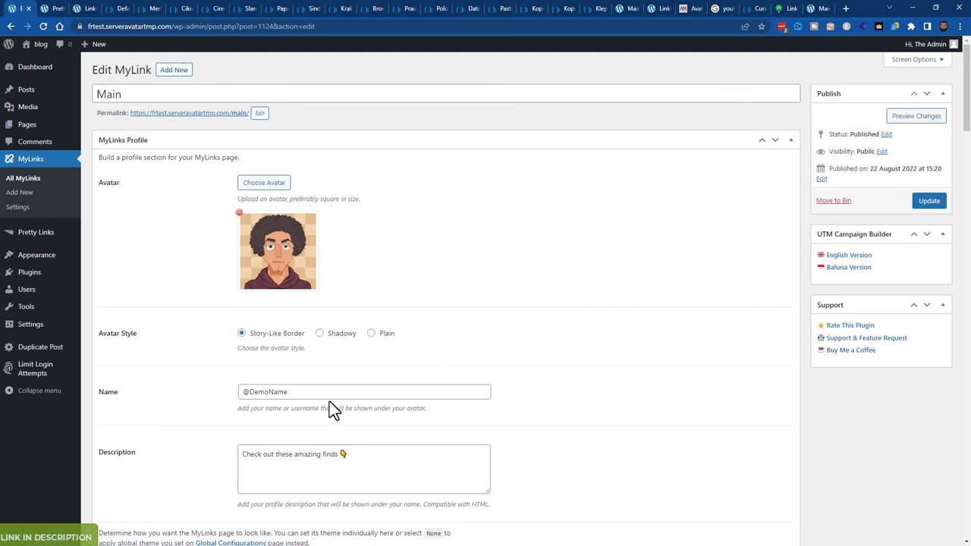
scroll(300, 432, down, 1)
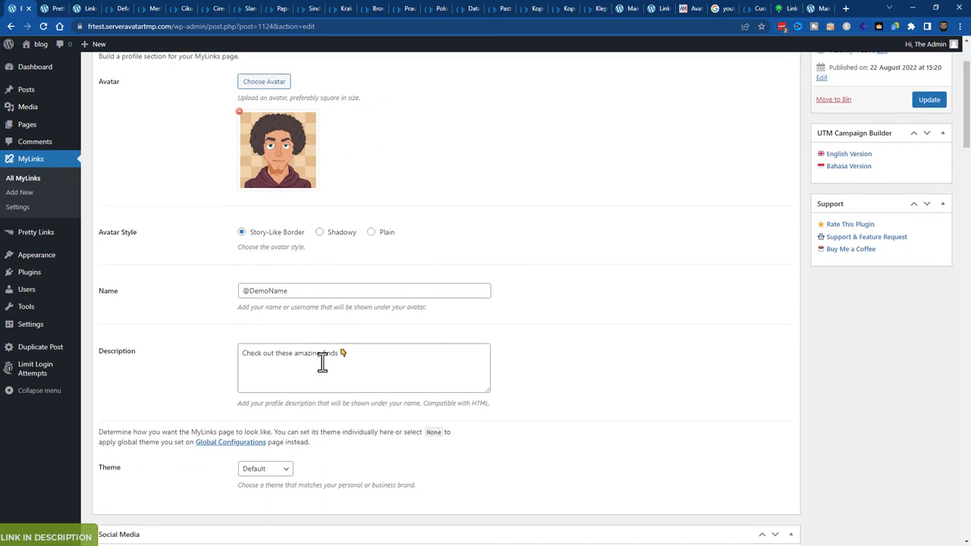
scroll(330, 375, down, 3)
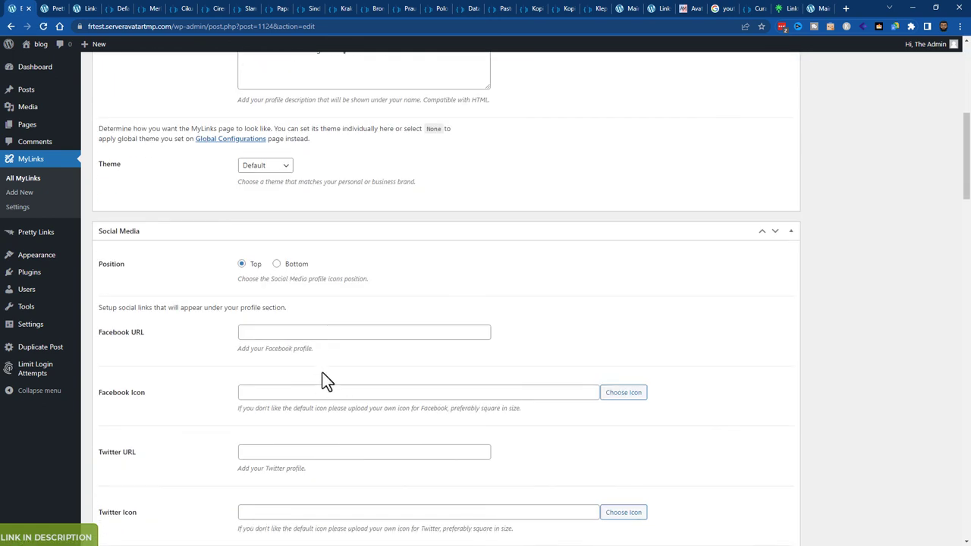
scroll(322, 380, down, 6)
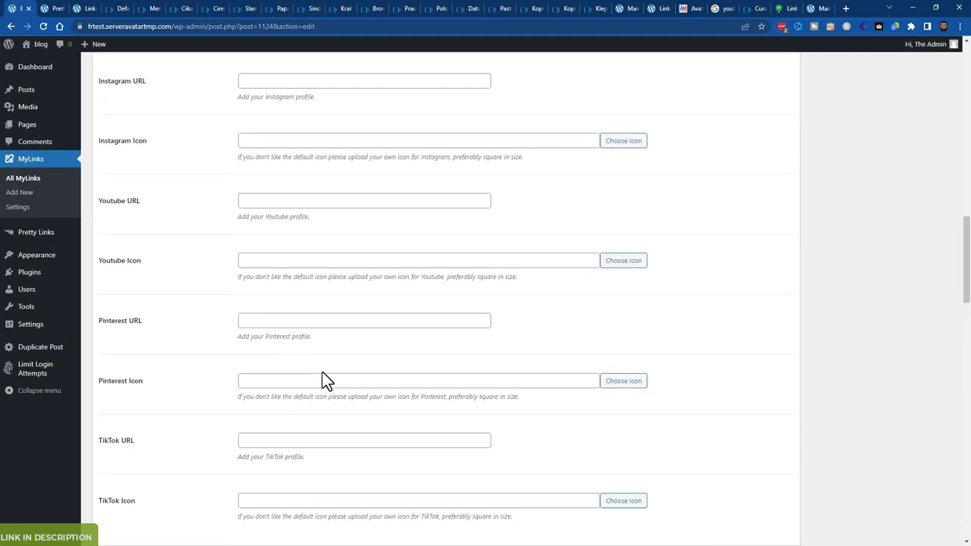
scroll(323, 379, up, 10)
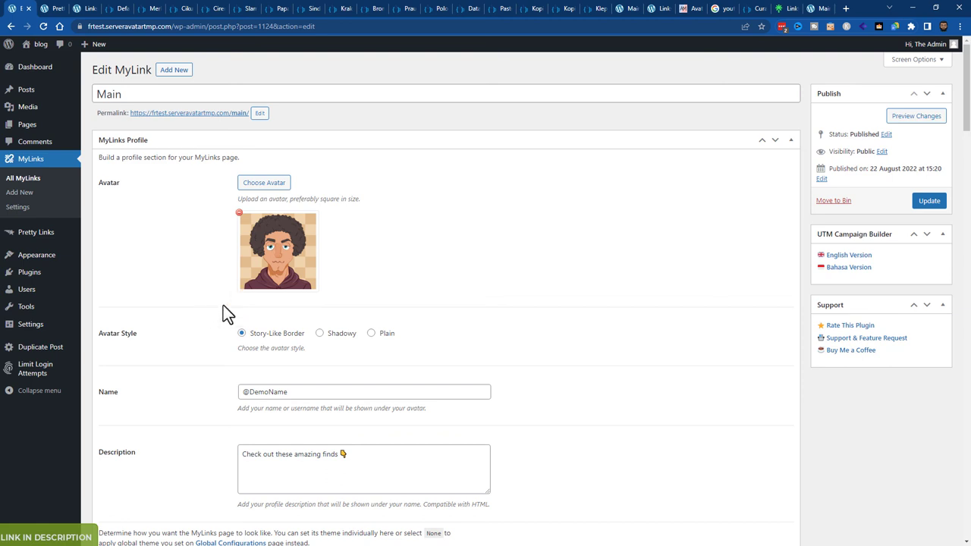
scroll(149, 304, down, 3)
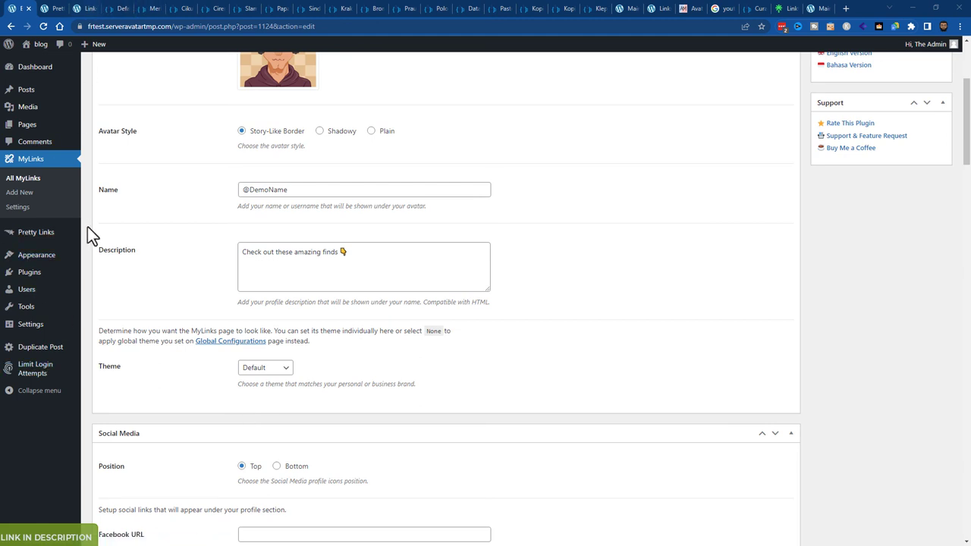
- View the live Main page from the MyLinks list, test its Amazon Finds link, close both pages and return to the list
click(31, 177)
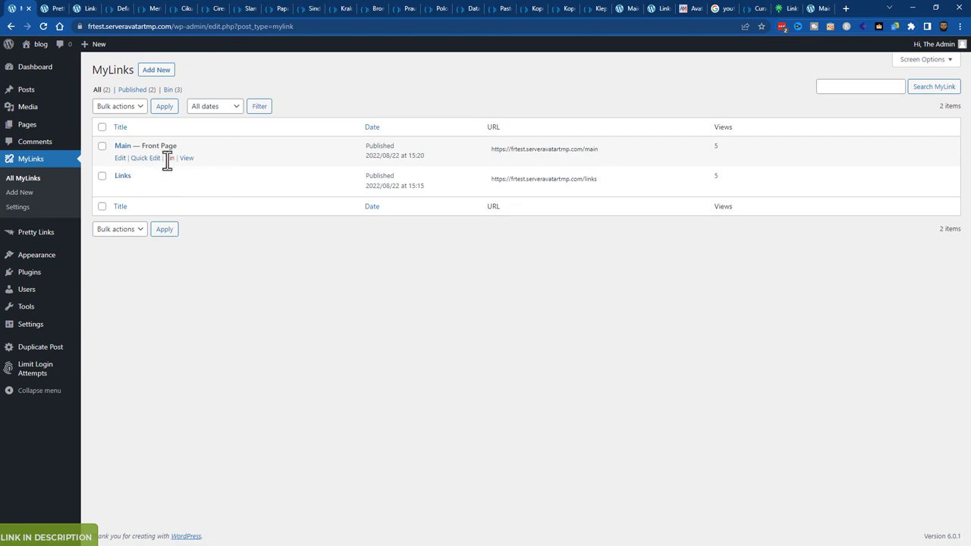
ctrl+click(186, 159)
click(53, 10)
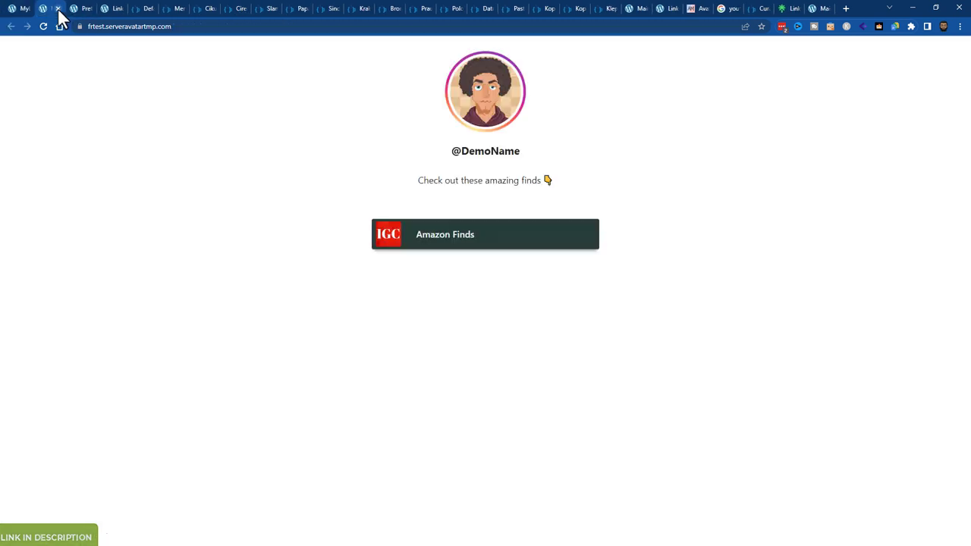
click(447, 236)
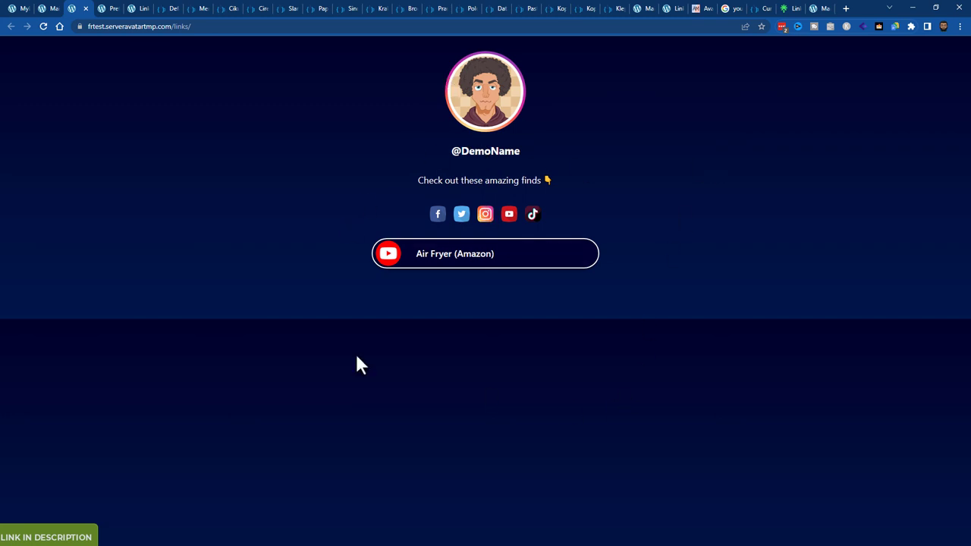
click(86, 8)
click(57, 9)
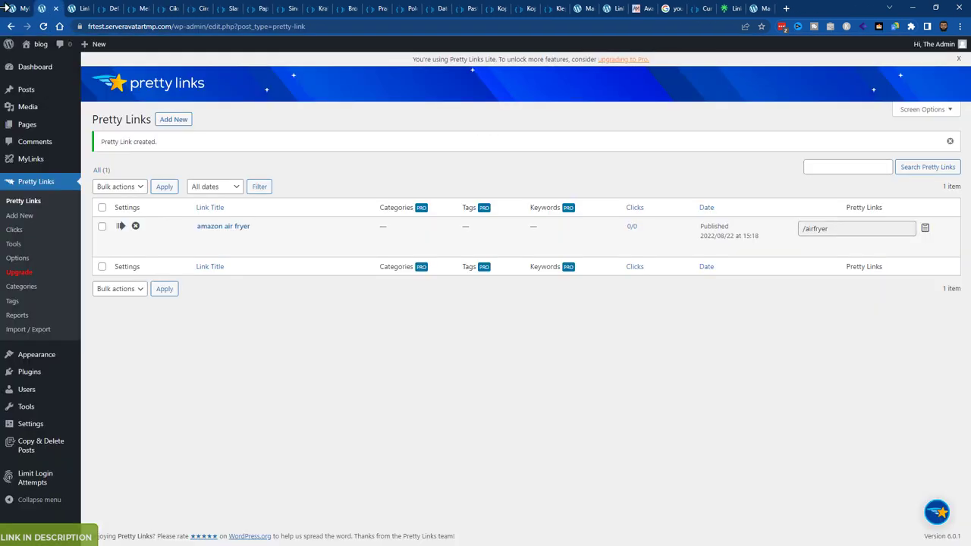
click(15, 10)
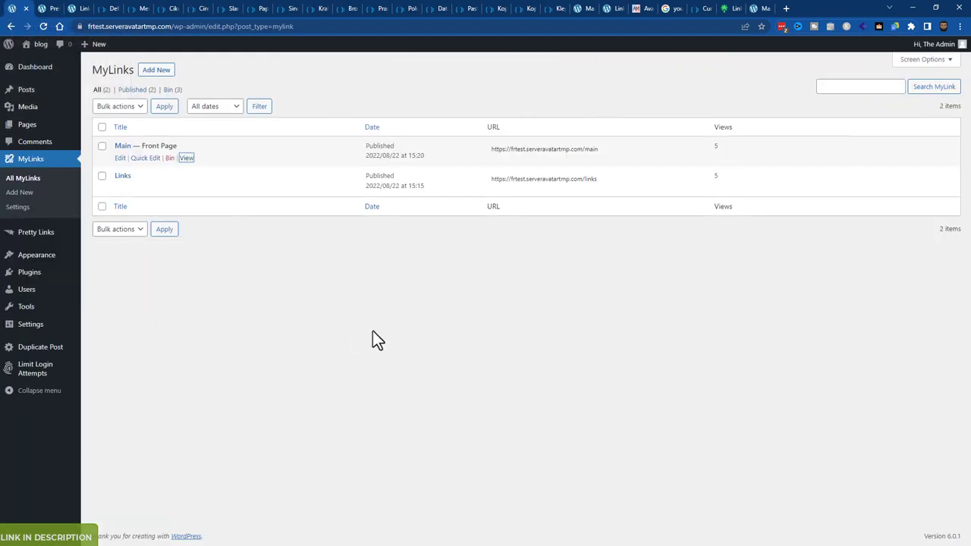